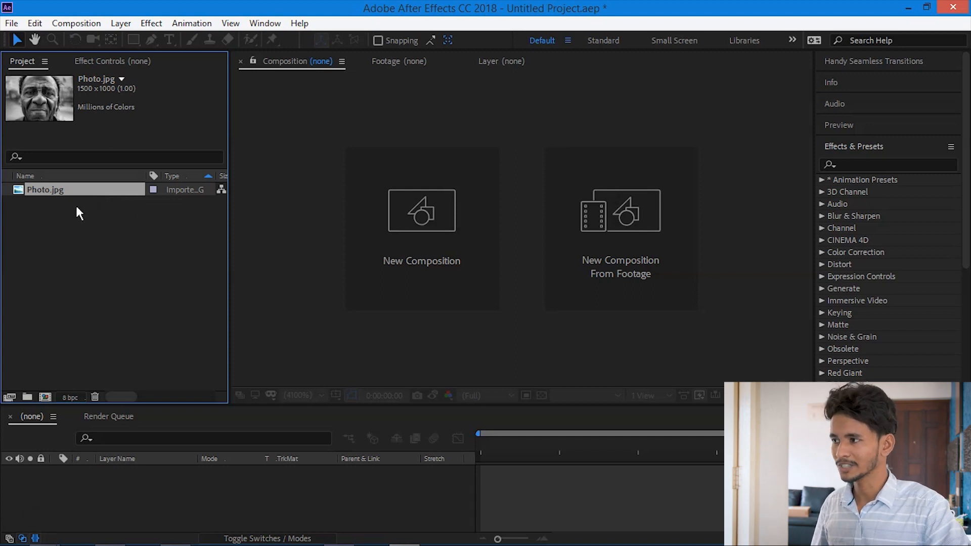
Step: Create a composition from Photo.jpg and lock the photo layer
{"action": "left_click", "coordinate": [67, 202]}
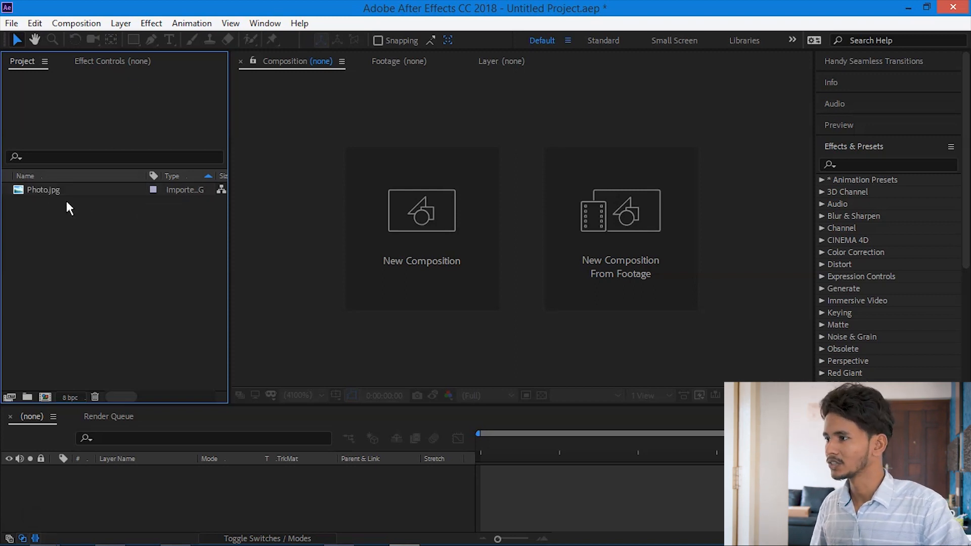
{"action": "left_click", "coordinate": [55, 191]}
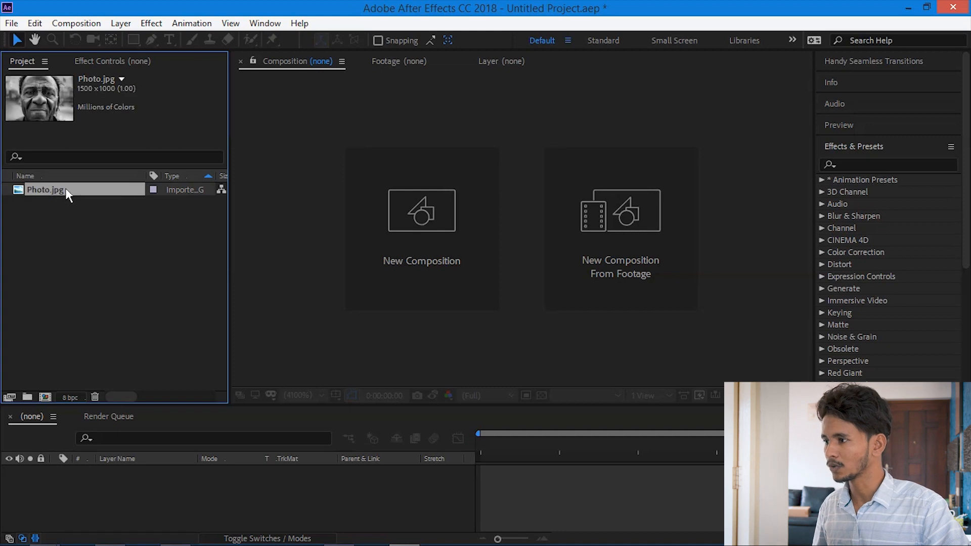
{"action": "left_click_drag", "start_coordinate": [69, 196], "coordinate": [45, 399]}
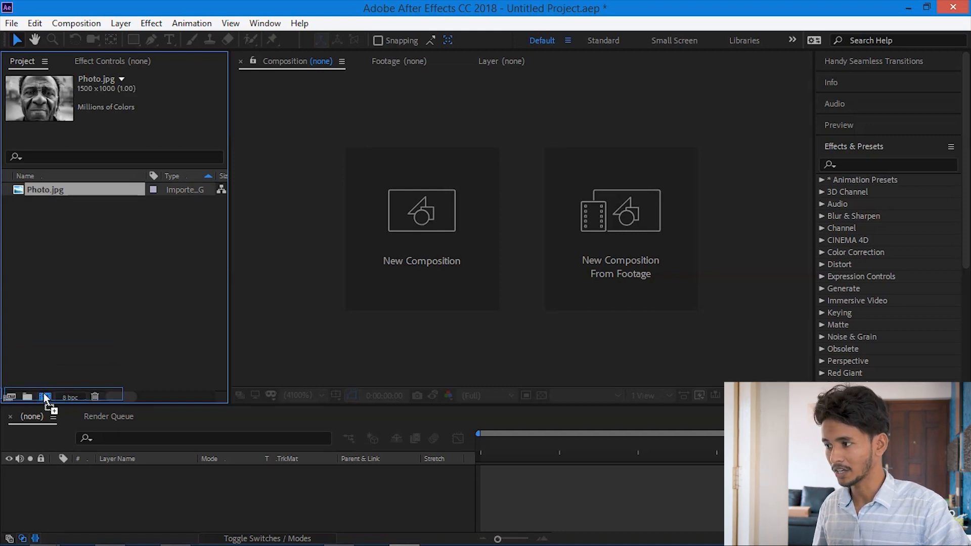
{"action": "left_click_drag", "start_coordinate": [44, 393], "coordinate": [43, 393]}
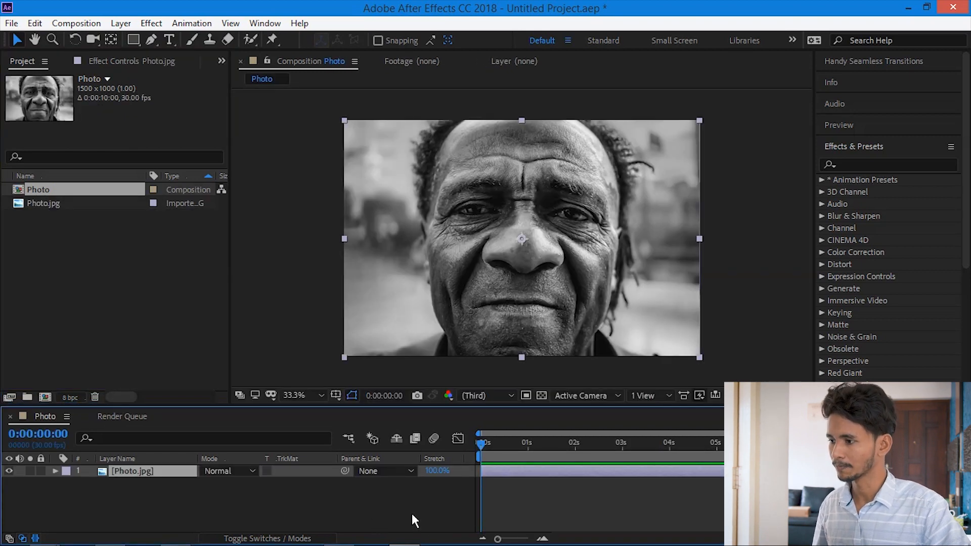
{"action": "left_click", "coordinate": [429, 524]}
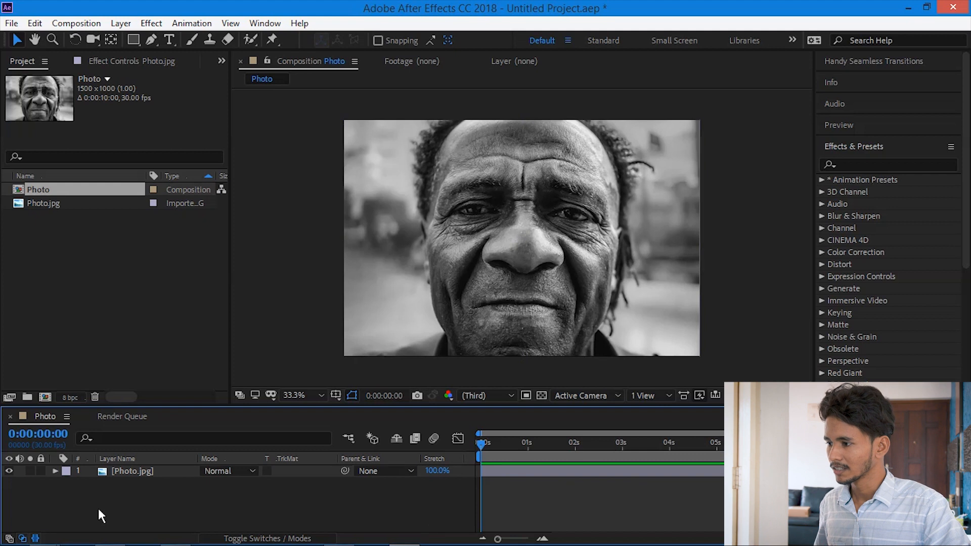
{"action": "left_click", "coordinate": [40, 472]}
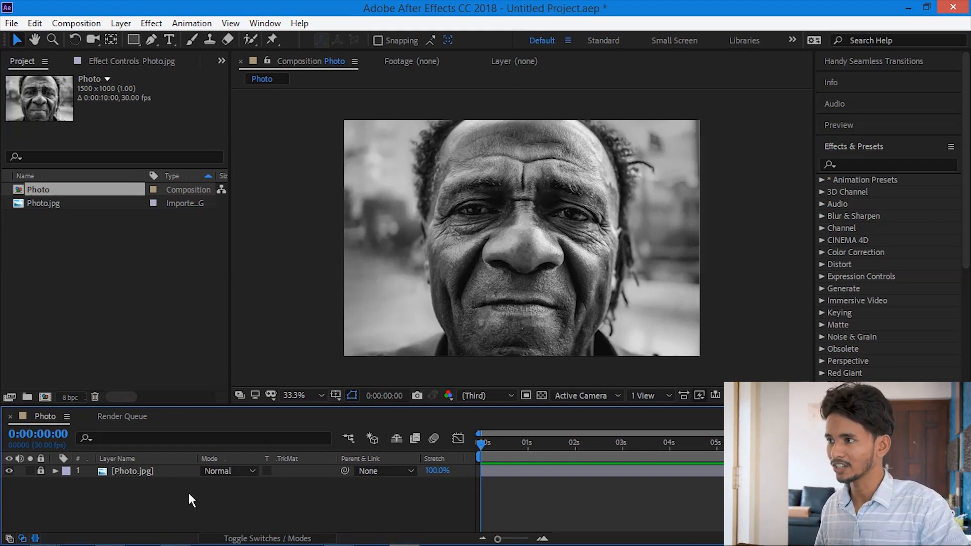
Step: Activate the Pen tool with the fill type as Solid Color and the stroke type as None
{"action": "left_click", "coordinate": [151, 39]}
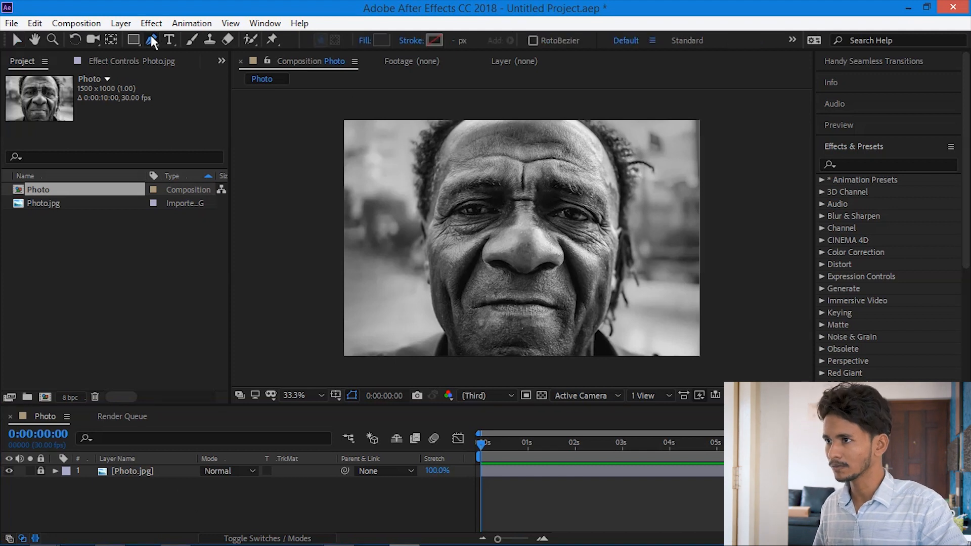
{"action": "left_click", "coordinate": [365, 41]}
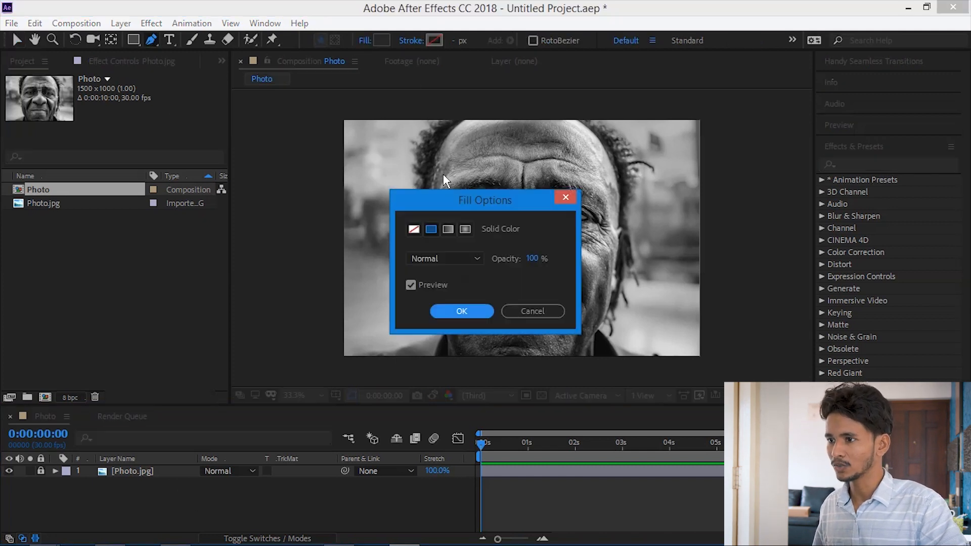
{"action": "left_click", "coordinate": [461, 311]}
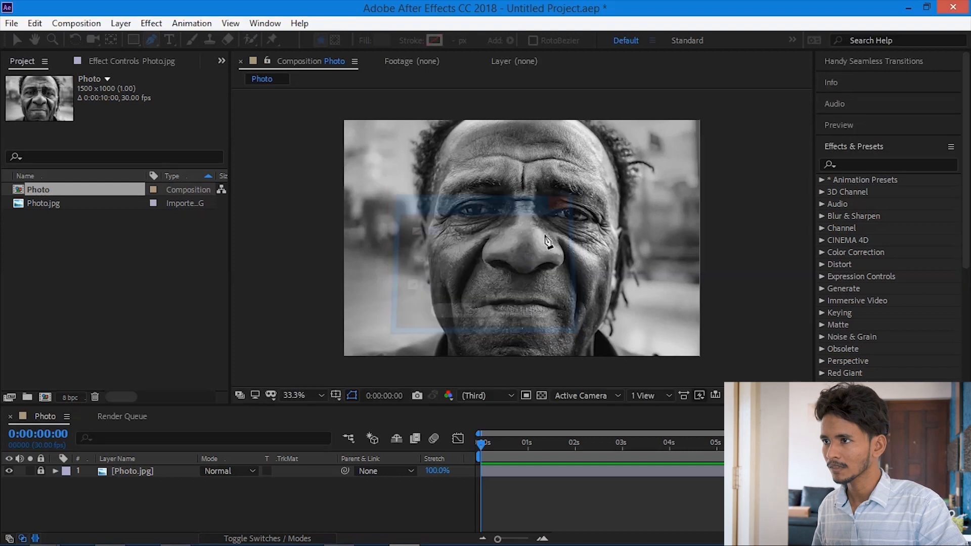
{"action": "left_click", "coordinate": [412, 44]}
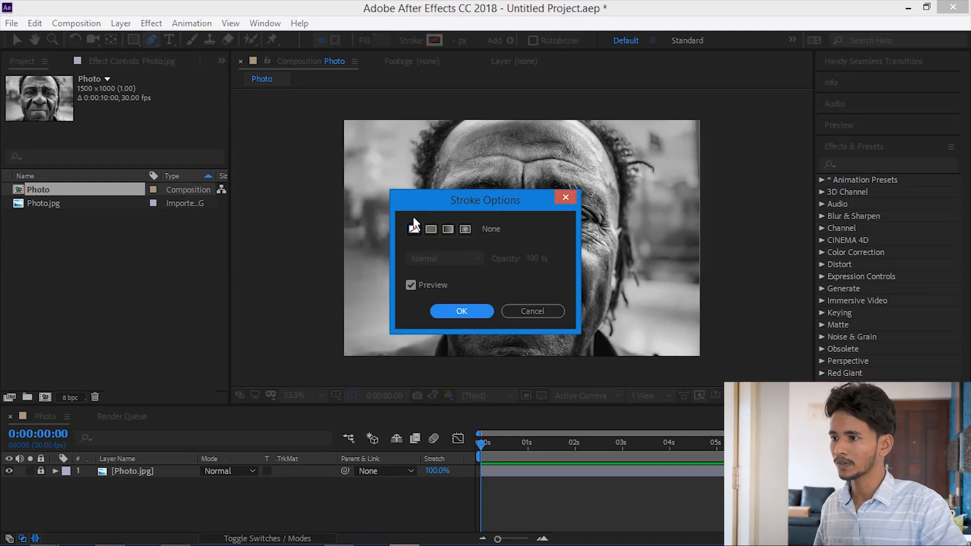
{"action": "left_click", "coordinate": [462, 312]}
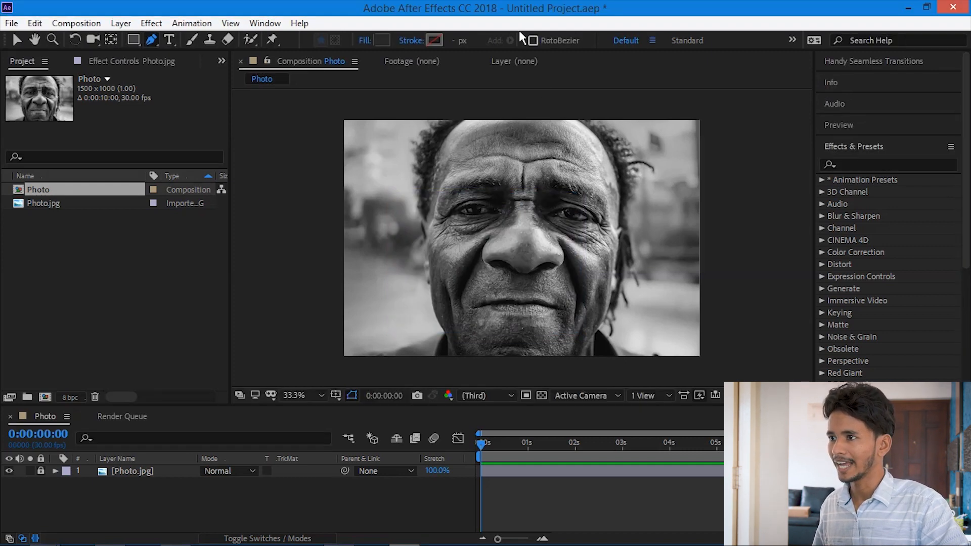
Step: Set the shape fill color to pure black, RGB 0, 0, 0
{"action": "left_click", "coordinate": [382, 40]}
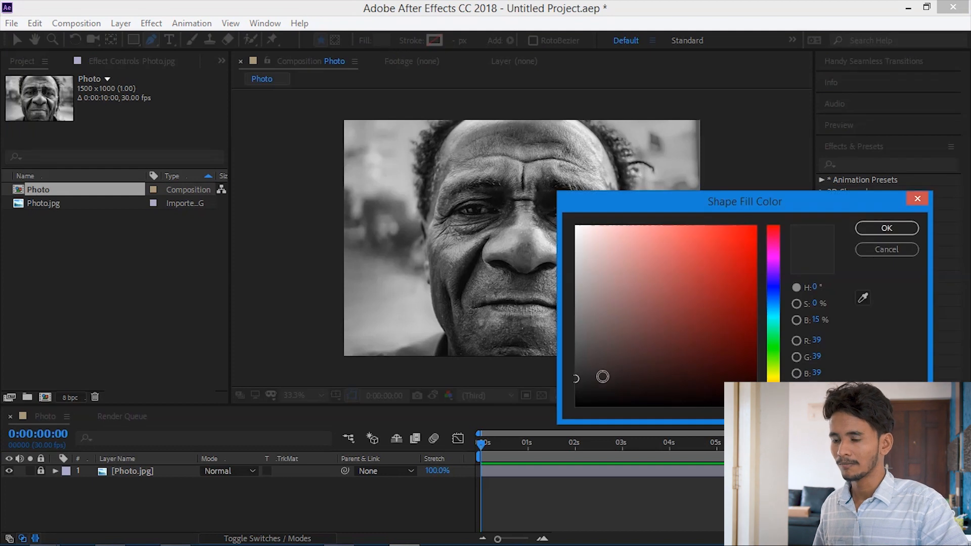
{"action": "left_click_drag", "start_coordinate": [602, 377], "coordinate": [558, 420]}
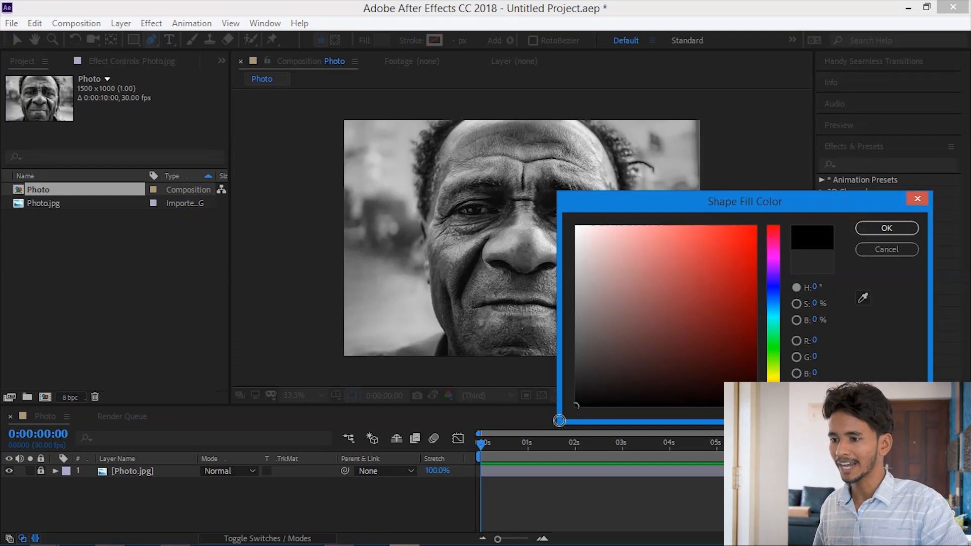
{"action": "left_click", "coordinate": [884, 228]}
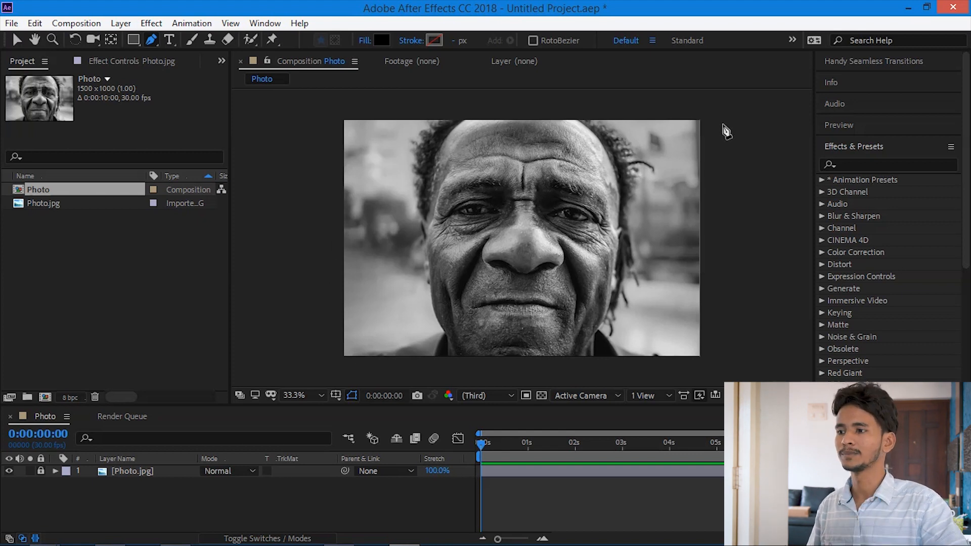
Step: Draw a four-point black shape covering the whole photo and move its layer beneath the photo layer
{"action": "left_click", "coordinate": [717, 115]}
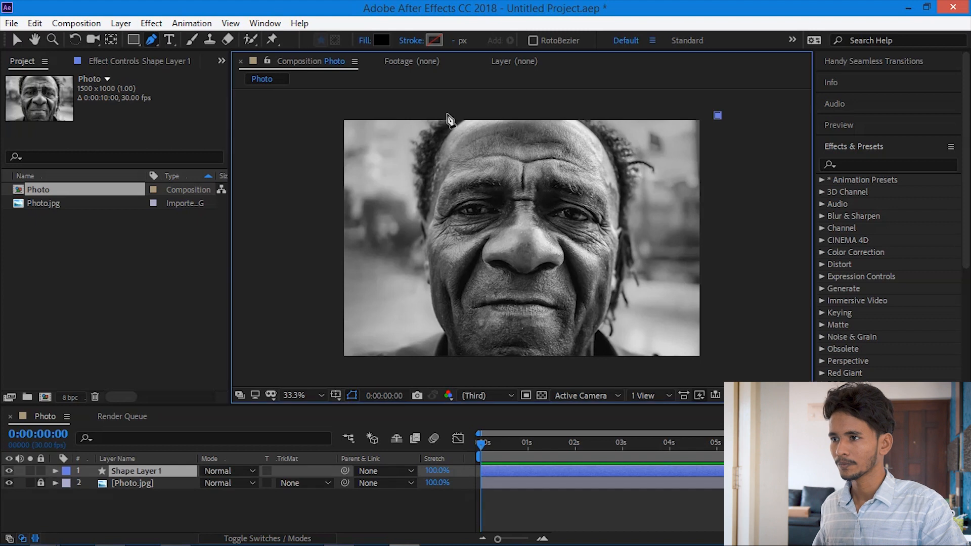
{"action": "left_click", "coordinate": [335, 112]}
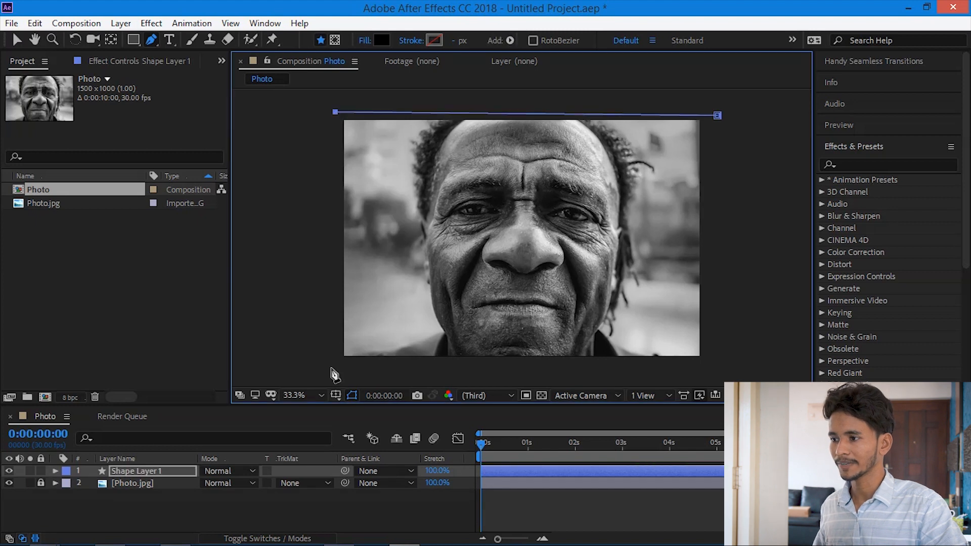
{"action": "left_click", "coordinate": [331, 367]}
{"action": "left_click", "coordinate": [711, 367]}
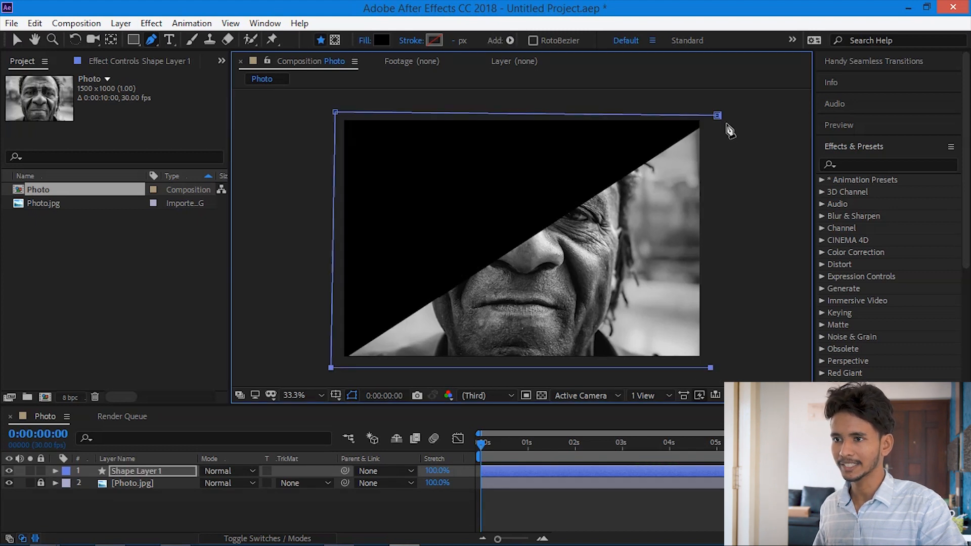
{"action": "left_click", "coordinate": [717, 116]}
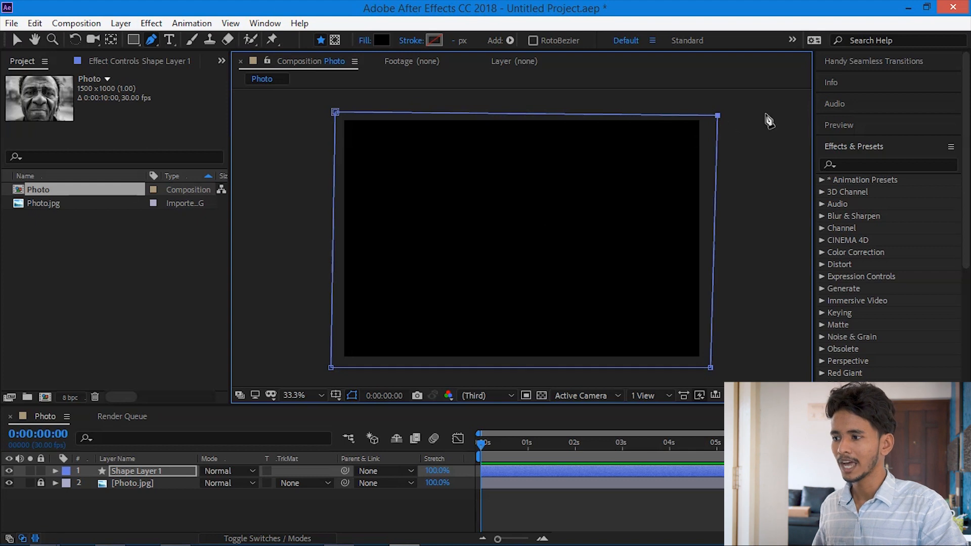
{"action": "left_click", "coordinate": [170, 472]}
{"action": "left_click_drag", "start_coordinate": [172, 471], "coordinate": [172, 494]}
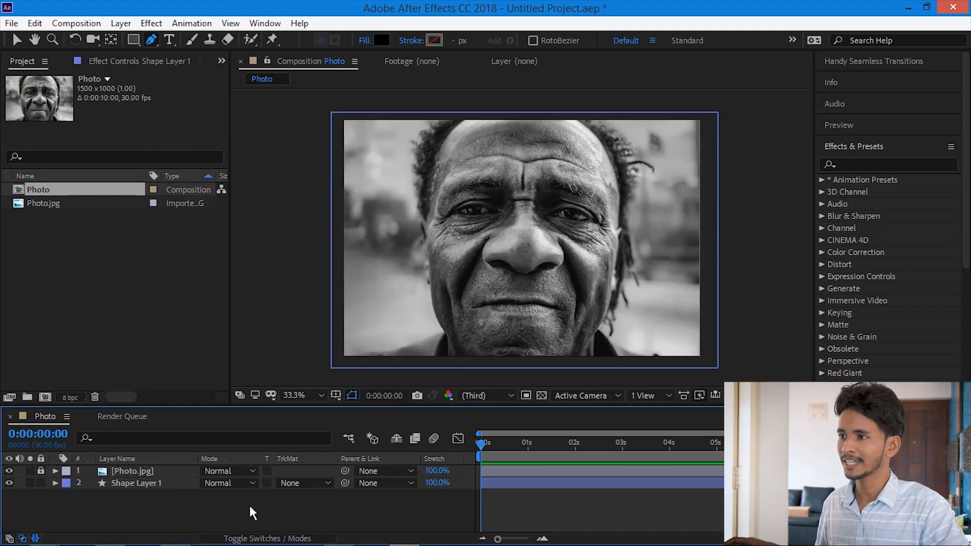
Step: Set the fill color for new shapes to dark gray, RGB 30, 30, 30
{"action": "left_click", "coordinate": [381, 39]}
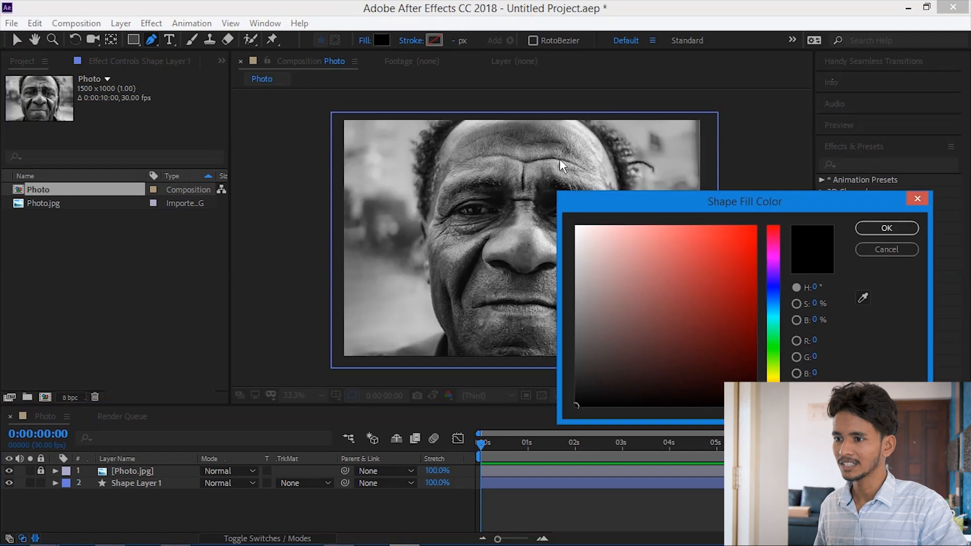
{"action": "left_click", "coordinate": [571, 397]}
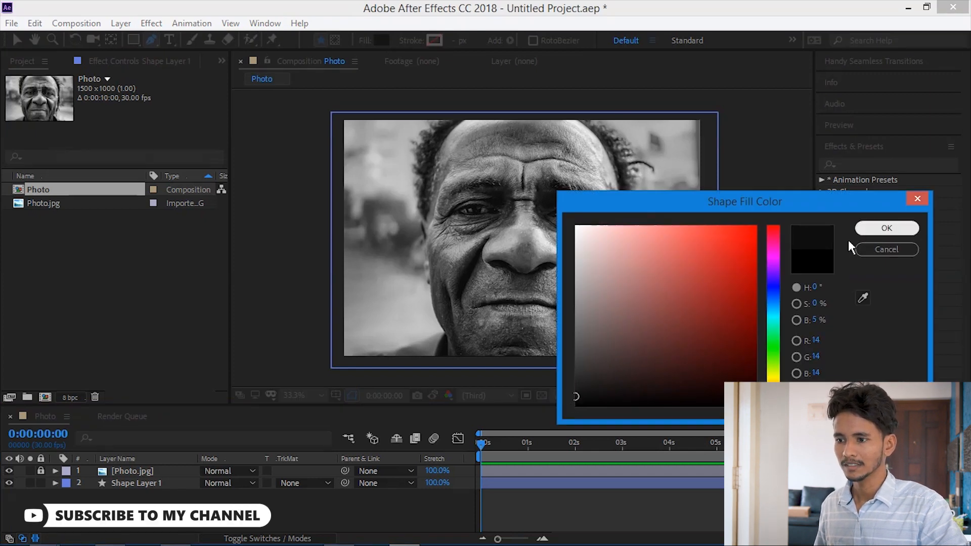
{"action": "left_click", "coordinate": [567, 385]}
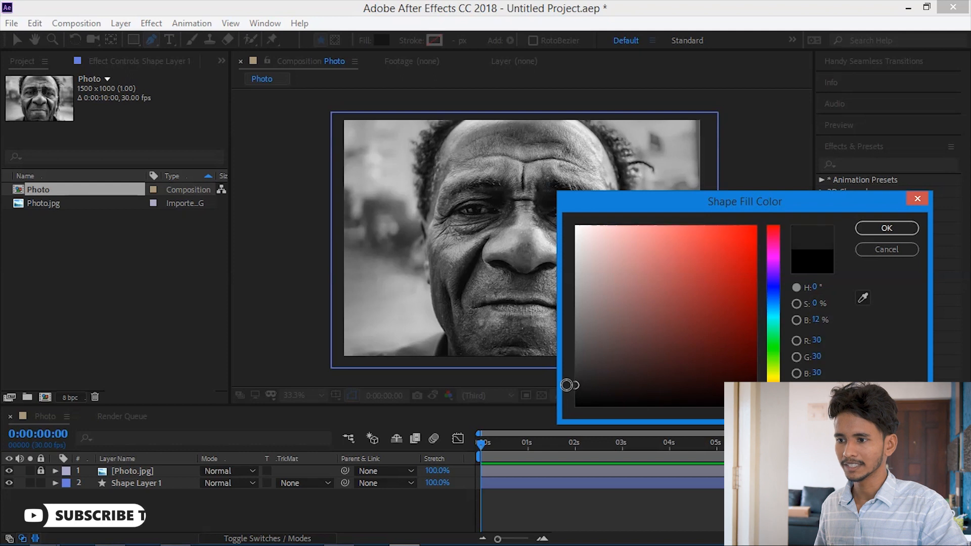
{"action": "left_click", "coordinate": [879, 228]}
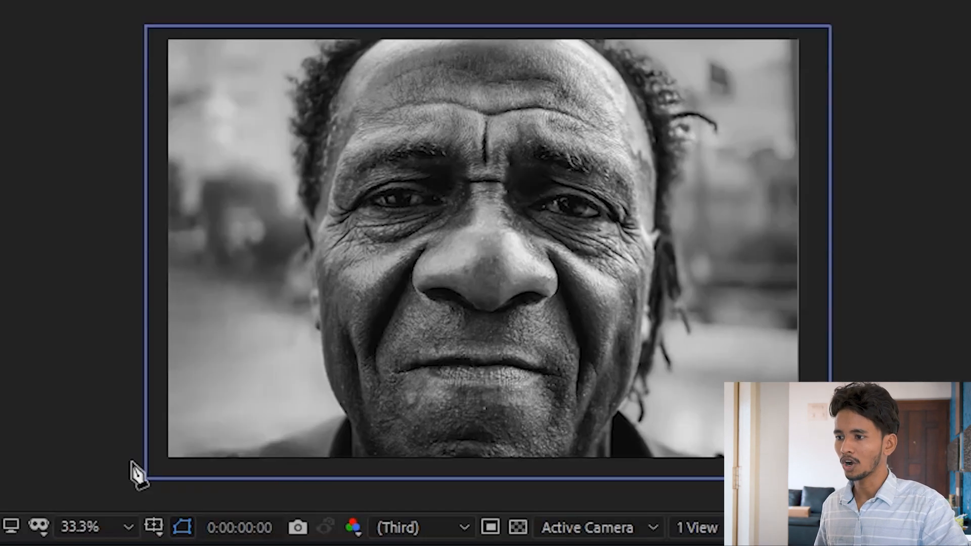
Step: Trace the man's outline with the Pen tool from the photo's lower-left corner, up the face, over the head and down to the right-hand hair
{"action": "left_click", "coordinate": [321, 360]}
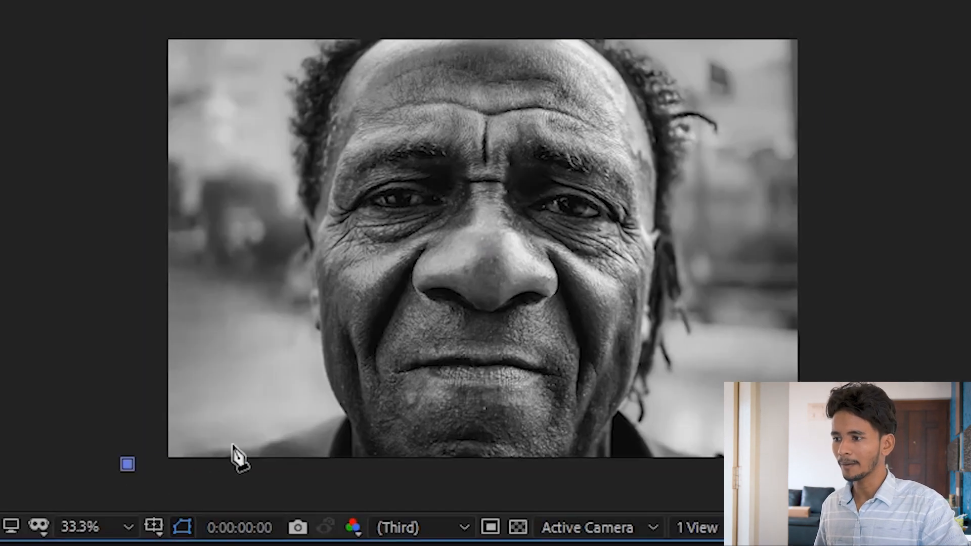
{"action": "left_click", "coordinate": [408, 342]}
{"action": "left_click", "coordinate": [315, 415]}
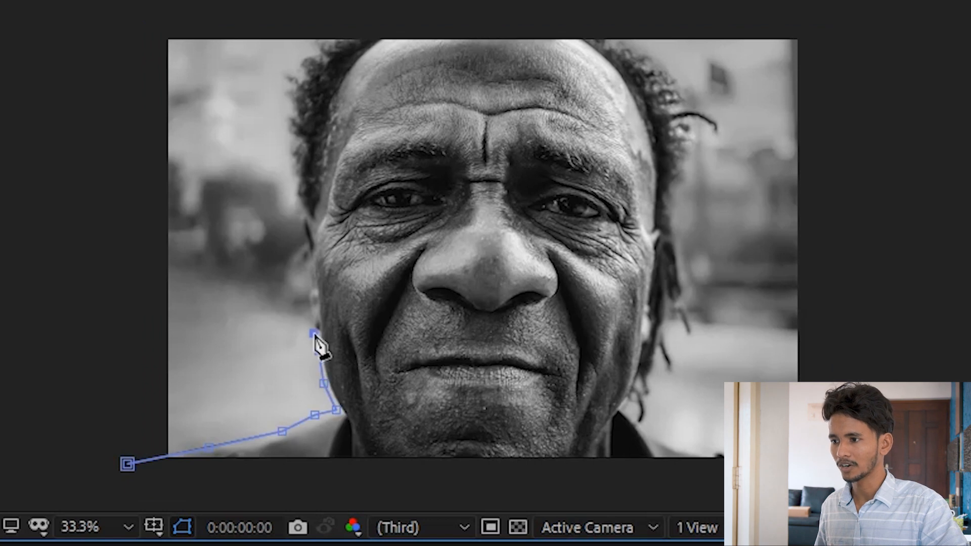
{"action": "left_click", "coordinate": [307, 314]}
{"action": "left_click", "coordinate": [304, 292]}
{"action": "left_click", "coordinate": [303, 265]}
{"action": "left_click", "coordinate": [302, 236]}
{"action": "left_click", "coordinate": [297, 212]}
{"action": "left_click", "coordinate": [290, 183]}
{"action": "left_click", "coordinate": [287, 150]}
{"action": "left_click", "coordinate": [285, 112]}
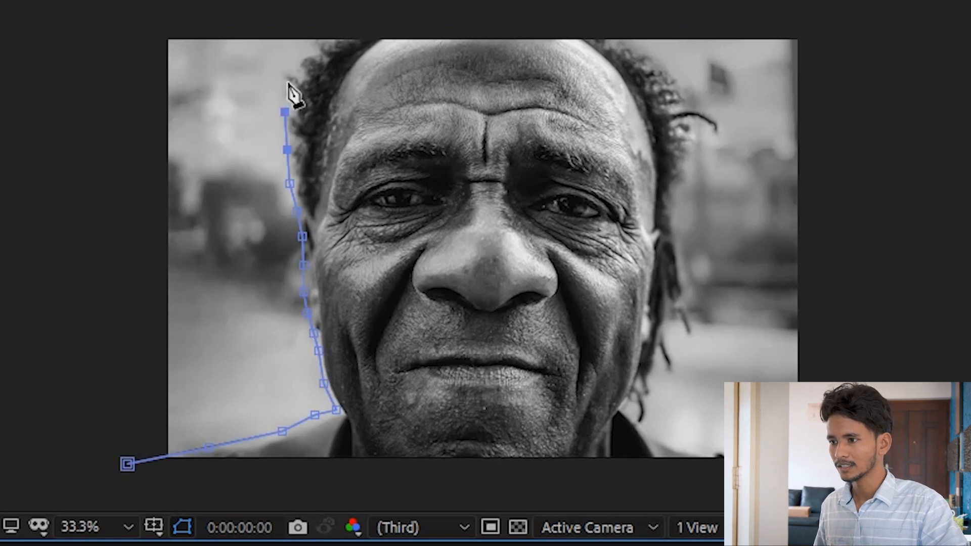
{"action": "left_click", "coordinate": [287, 82]}
{"action": "left_click", "coordinate": [297, 54]}
{"action": "left_click", "coordinate": [327, 25]}
{"action": "left_click", "coordinate": [360, 21]}
{"action": "left_click", "coordinate": [396, 9]}
{"action": "left_click", "coordinate": [449, 8]}
{"action": "left_click", "coordinate": [507, 7]}
{"action": "left_click", "coordinate": [554, 8]}
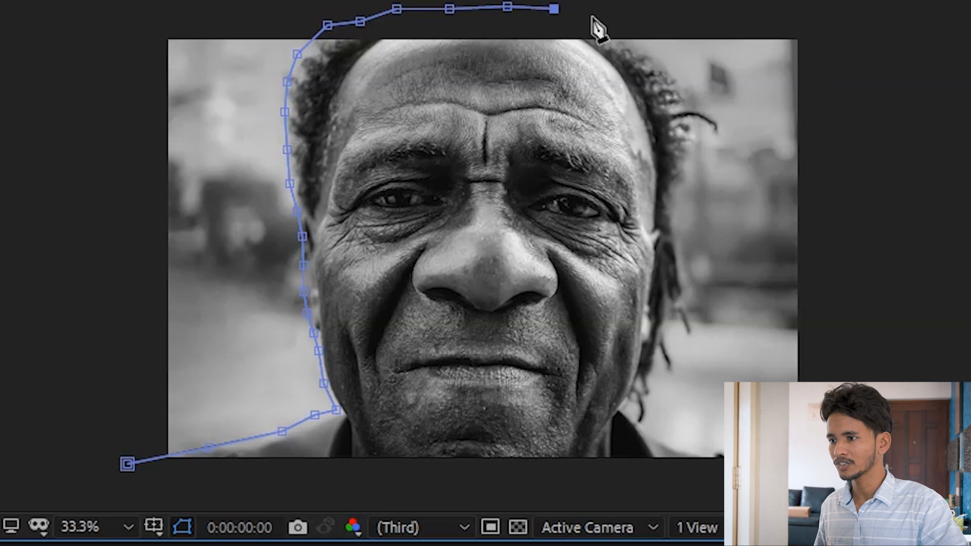
{"action": "left_click", "coordinate": [607, 18]}
{"action": "left_click", "coordinate": [649, 45]}
{"action": "left_click", "coordinate": [679, 80]}
{"action": "left_click", "coordinate": [725, 121]}
{"action": "left_click", "coordinate": [694, 126]}
{"action": "left_click", "coordinate": [694, 157]}
{"action": "left_click", "coordinate": [684, 182]}
{"action": "left_click", "coordinate": [683, 208]}
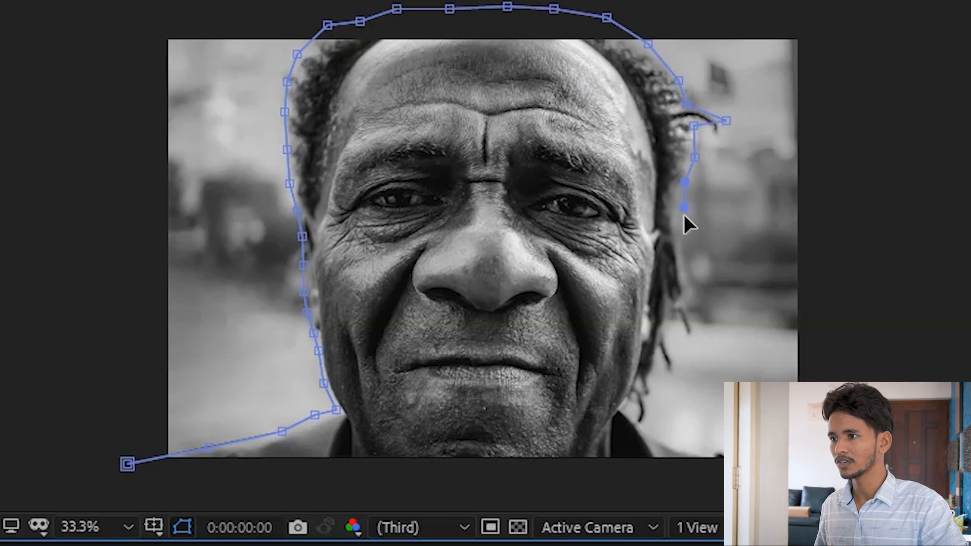
{"action": "left_click", "coordinate": [687, 238]}
{"action": "left_click", "coordinate": [702, 286]}
{"action": "key", "text": "ctrl+z"}
{"action": "key", "text": "ctrl+z"}
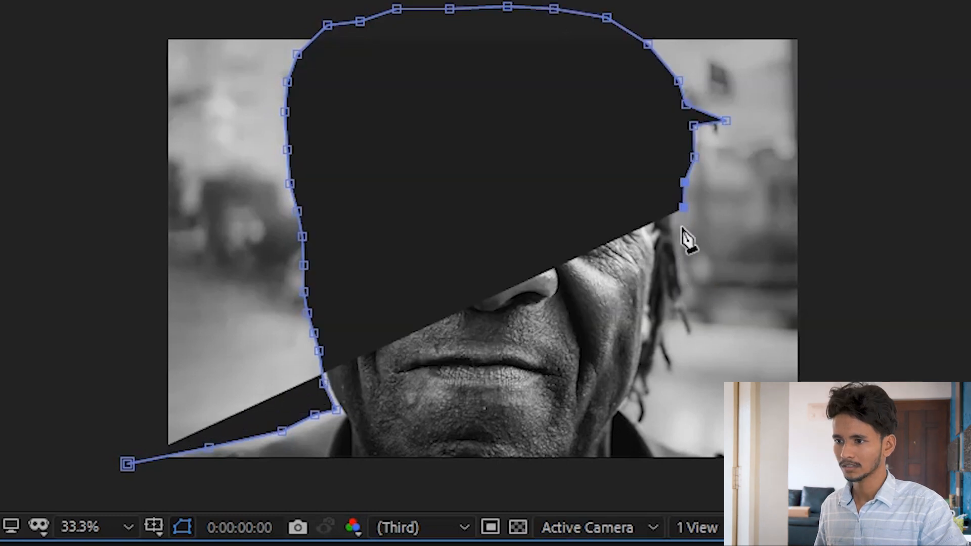
Step: Continue the outline down the hanging dreadlocks and along the right-hand shoulder, and close the path at its starting point
{"action": "left_click", "coordinate": [682, 227]}
{"action": "left_click", "coordinate": [684, 257]}
{"action": "left_click", "coordinate": [687, 286]}
{"action": "left_click", "coordinate": [676, 375]}
{"action": "left_click", "coordinate": [654, 368]}
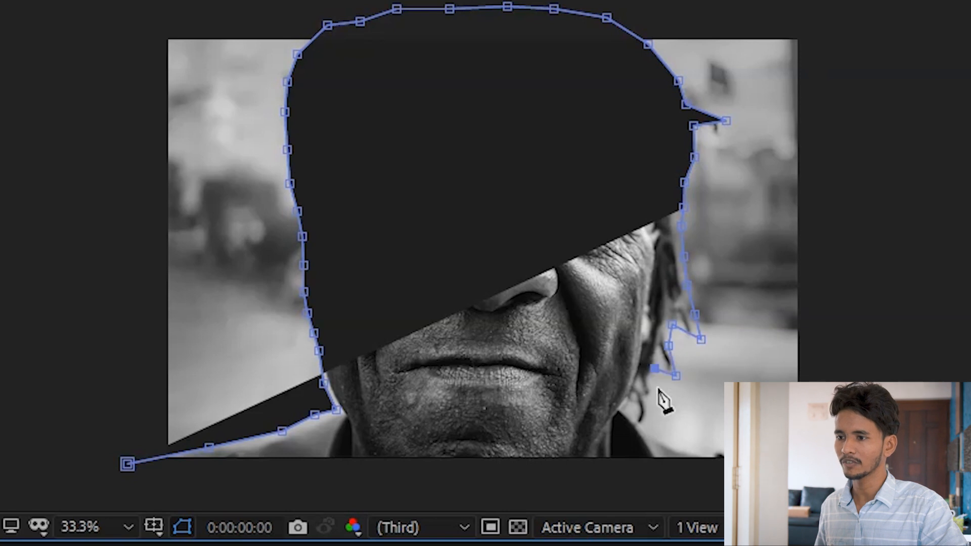
{"action": "left_click", "coordinate": [670, 435]}
{"action": "left_click", "coordinate": [716, 449]}
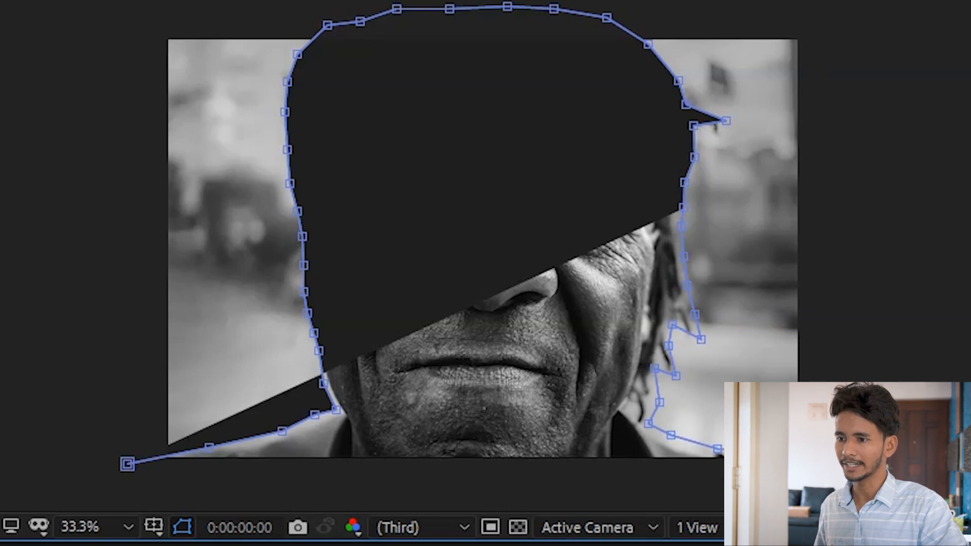
{"action": "left_click", "coordinate": [128, 464]}
Step: Move Shape Layer 2 beneath the photo layer and lock both shape layers
{"action": "left_click", "coordinate": [385, 522]}
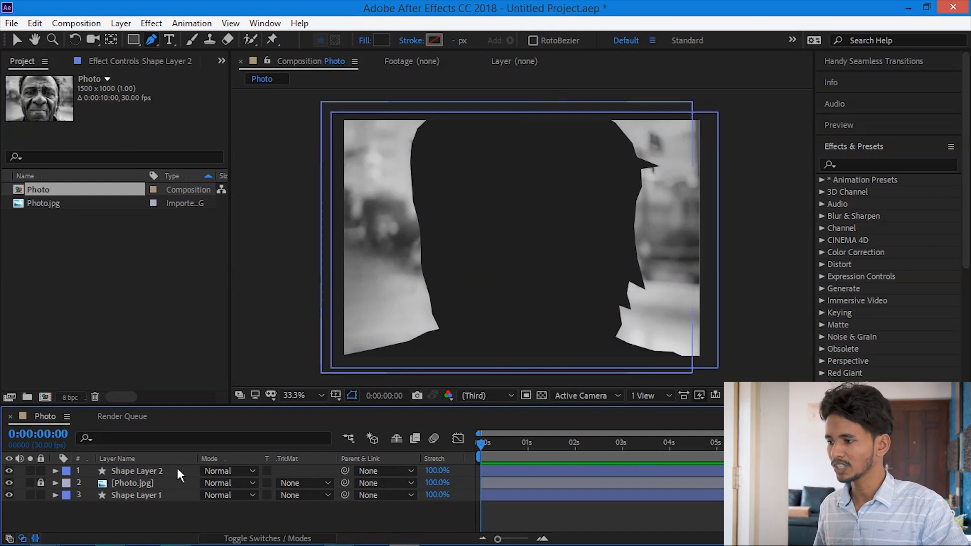
{"action": "left_click_drag", "start_coordinate": [177, 469], "coordinate": [180, 488]}
{"action": "left_click_drag", "start_coordinate": [38, 484], "coordinate": [37, 492]}
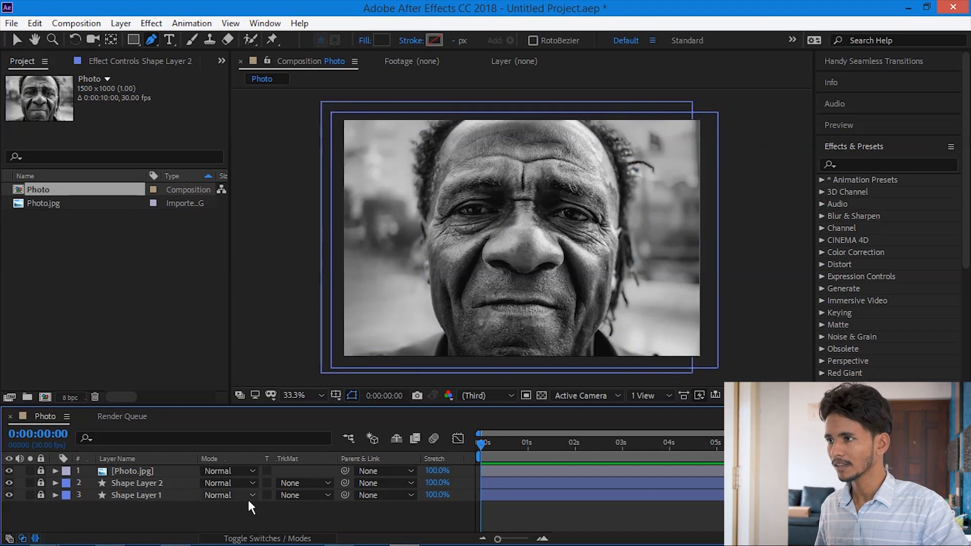
Step: Set the fill color for new shapes to a slightly lighter gray, RGB 40, 40, 40
{"action": "left_click", "coordinate": [377, 39]}
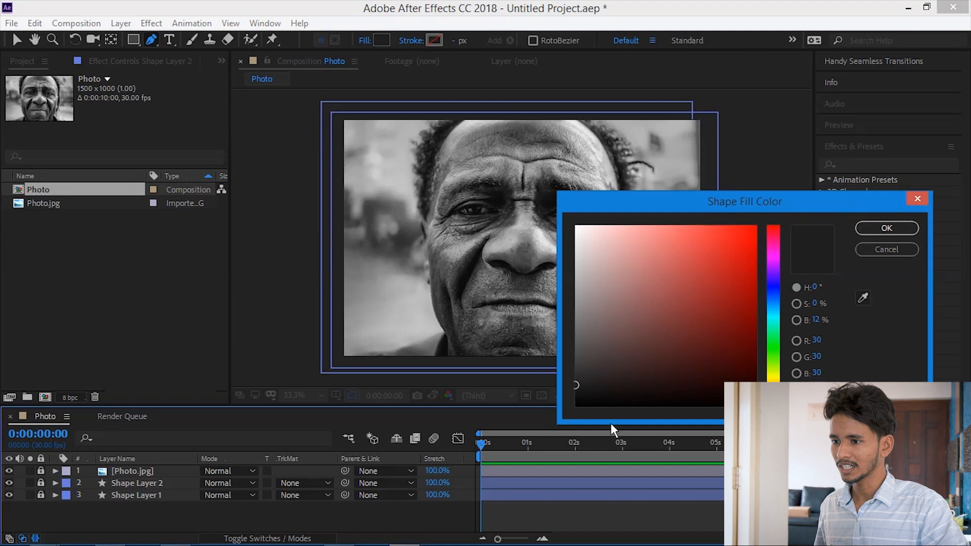
{"action": "left_click", "coordinate": [575, 378]}
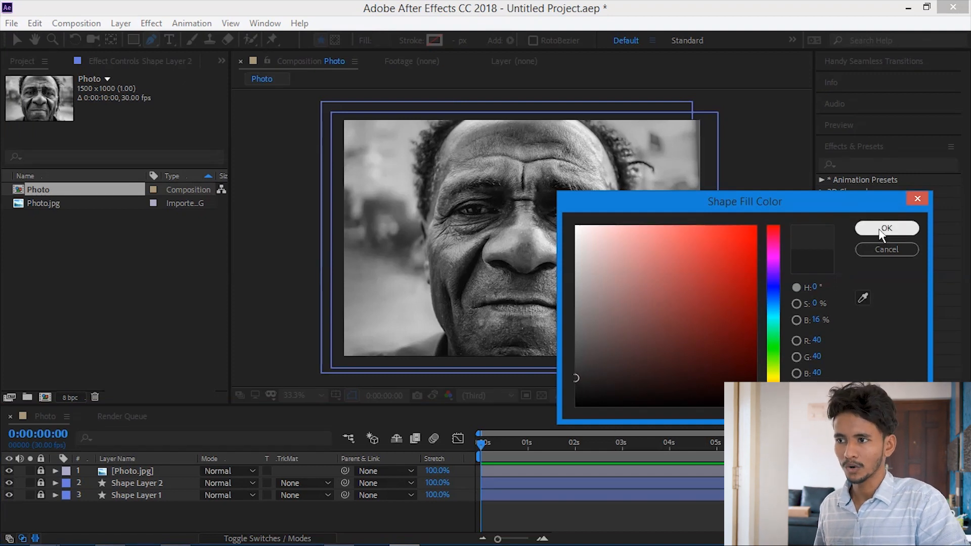
{"action": "left_click", "coordinate": [880, 230]}
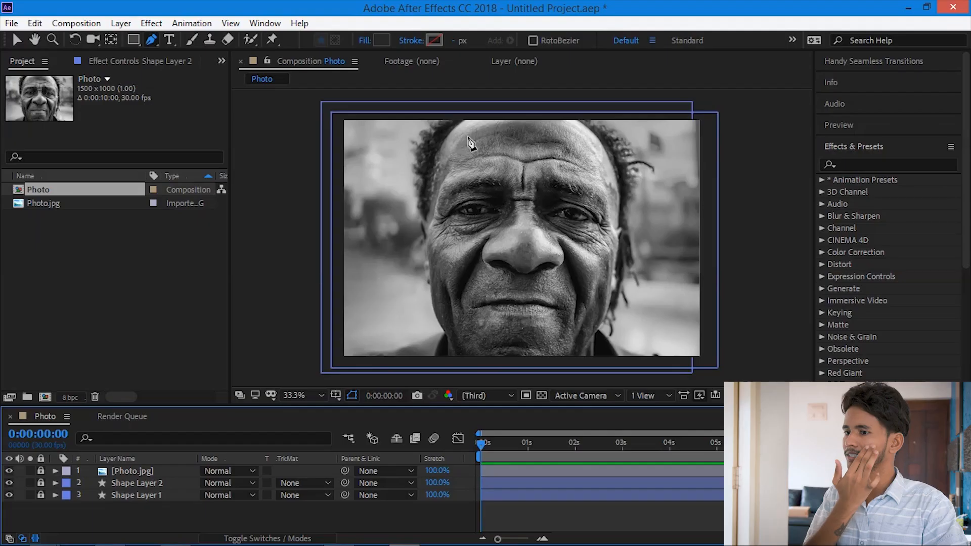
Step: Trace the forehead with the Pen tool from the left-hand hairline down the temple and along the left-hand eyebrow to between the brows
{"action": "left_click", "coordinate": [474, 124]}
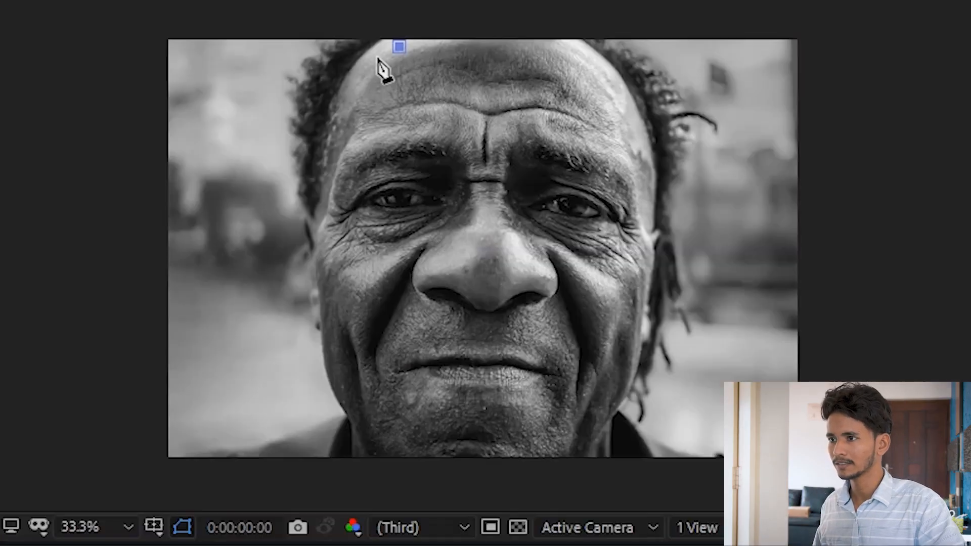
{"action": "left_click", "coordinate": [460, 133]}
{"action": "left_click", "coordinate": [446, 149]}
{"action": "left_click", "coordinate": [440, 167]}
{"action": "left_click", "coordinate": [441, 182]}
{"action": "left_click", "coordinate": [455, 183]}
{"action": "left_click", "coordinate": [476, 179]}
{"action": "left_click", "coordinate": [439, 140]}
{"action": "left_click", "coordinate": [473, 145]}
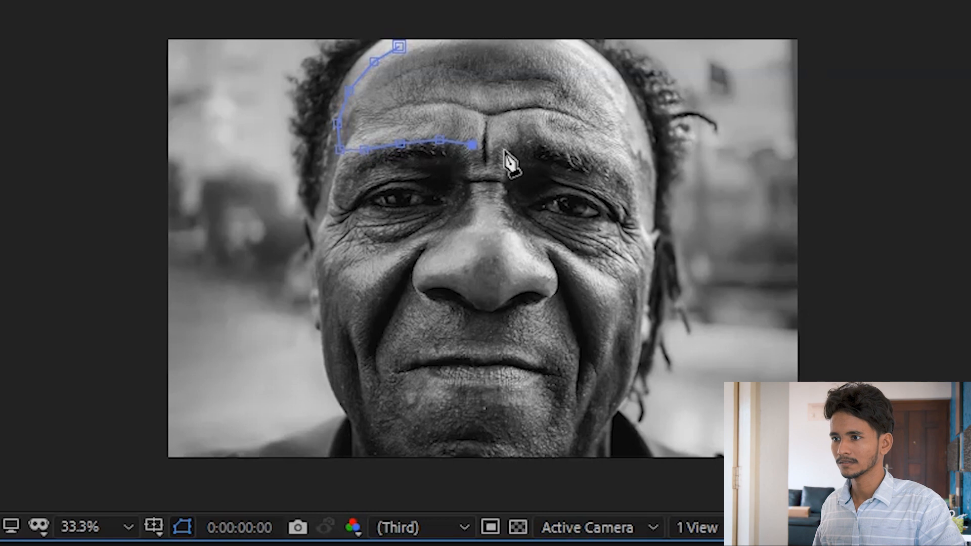
Step: Continue the forehead path above the right-hand eyebrow, up the temple and across the top of the head, and close it at its start
{"action": "left_click", "coordinate": [501, 147]}
{"action": "left_click", "coordinate": [536, 138]}
{"action": "left_click", "coordinate": [570, 149]}
{"action": "left_click", "coordinate": [600, 165]}
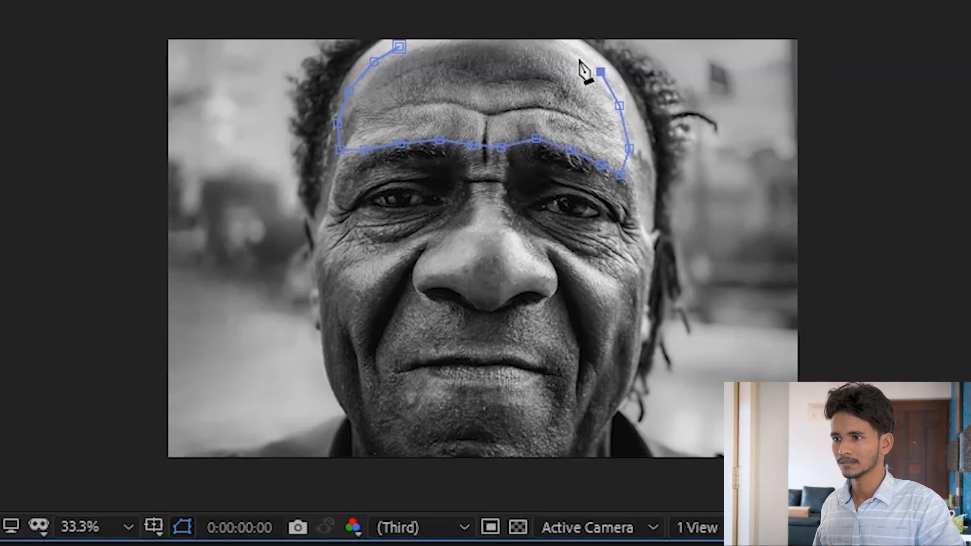
{"action": "left_click", "coordinate": [560, 46]}
{"action": "left_click", "coordinate": [508, 37]}
{"action": "left_click", "coordinate": [457, 34]}
{"action": "left_click", "coordinate": [398, 46]}
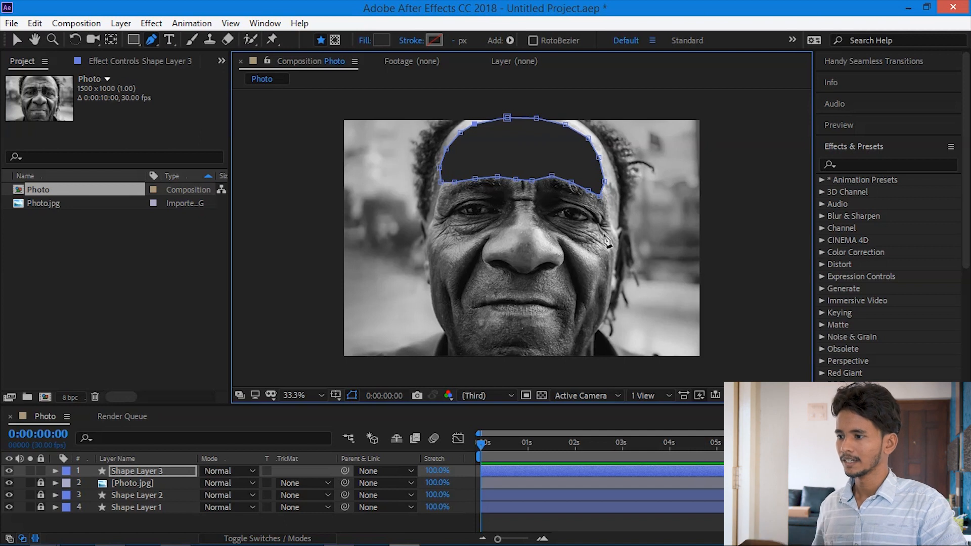
Step: Move Shape Layer 3 beneath the photo layer and lock it
{"action": "left_click", "coordinate": [347, 513]}
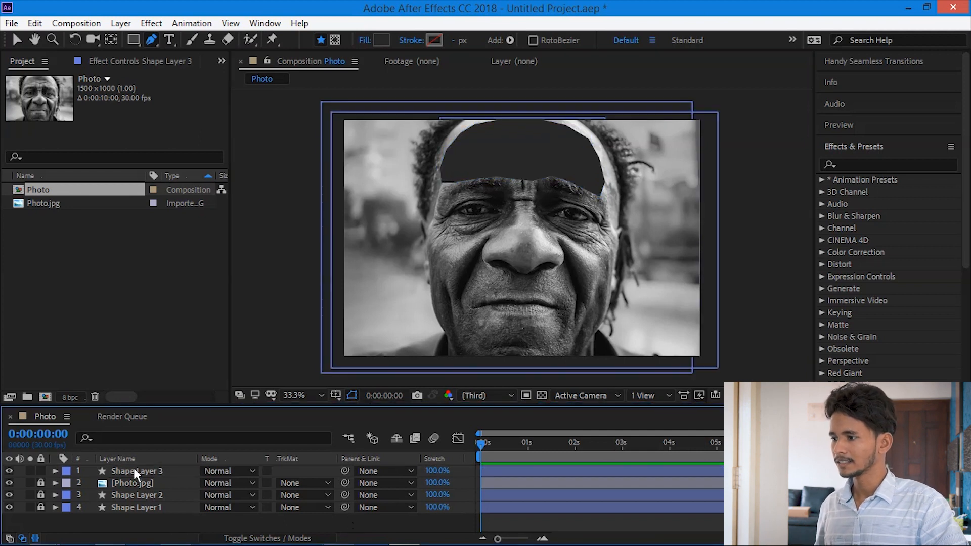
{"action": "left_click", "coordinate": [161, 471]}
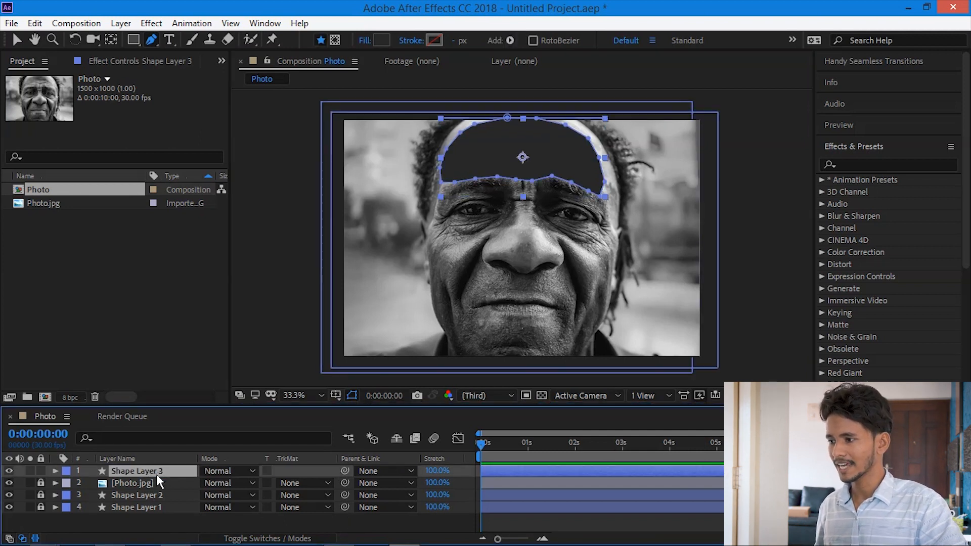
{"action": "left_click_drag", "start_coordinate": [156, 480], "coordinate": [154, 488]}
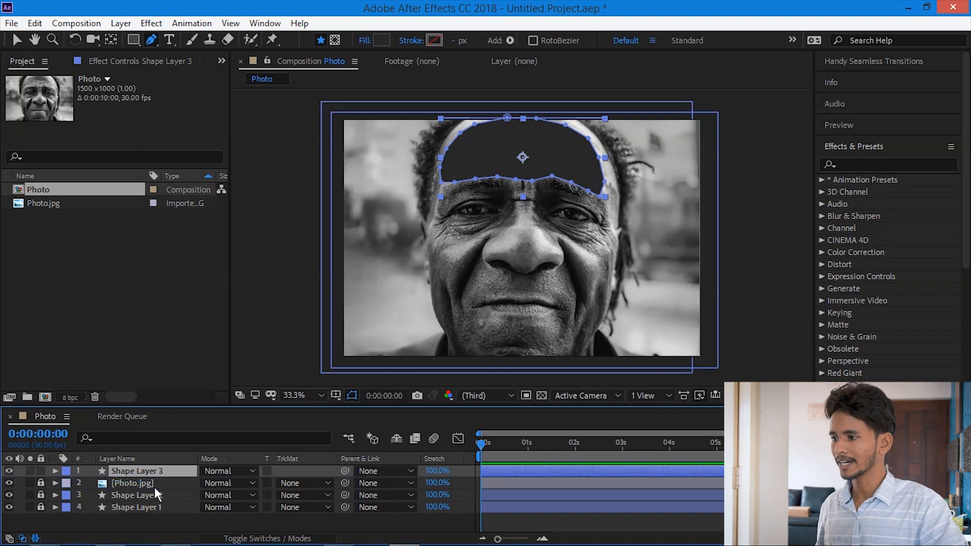
{"action": "left_click", "coordinate": [40, 483]}
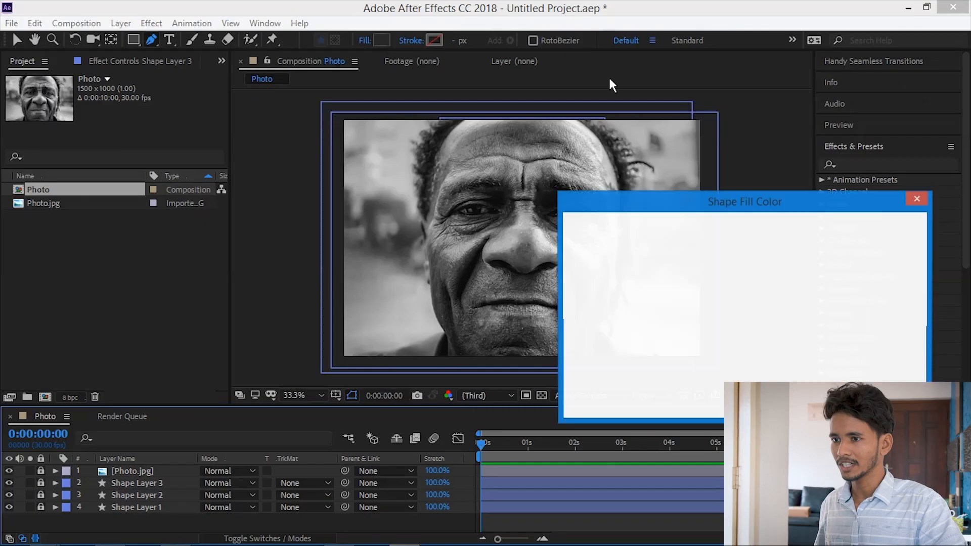
Step: Set the fill to RGB 37, 37, 37 and trace the left-hand cheek from beside the nose, under the eye and down its outer edge
{"action": "left_click_drag", "start_coordinate": [603, 340], "coordinate": [574, 379]}
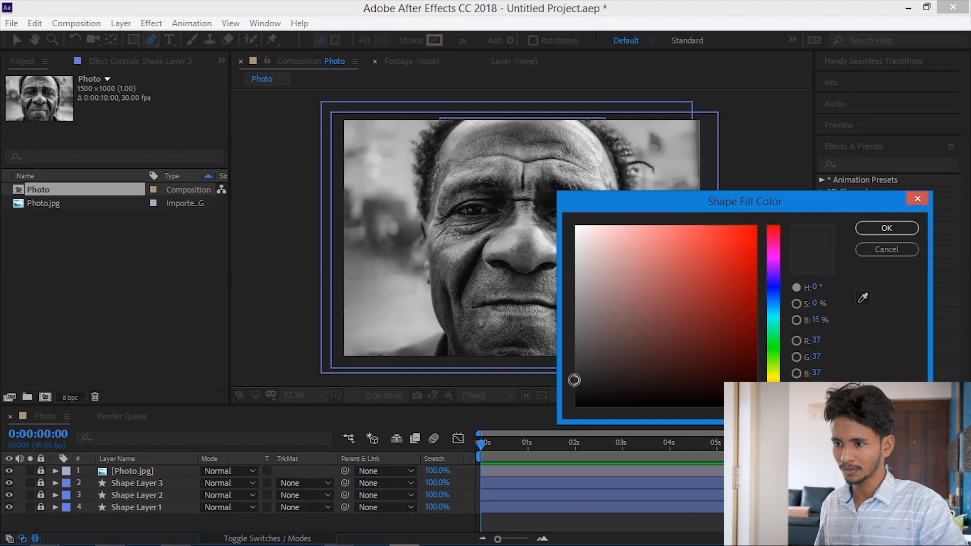
{"action": "left_click", "coordinate": [886, 228]}
{"action": "left_click", "coordinate": [431, 228]}
{"action": "left_click", "coordinate": [405, 244]}
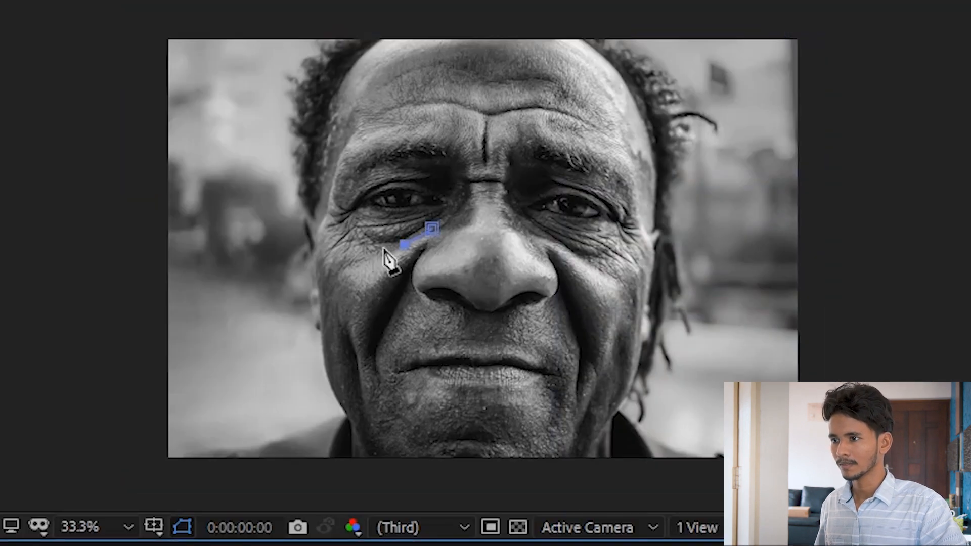
{"action": "left_click", "coordinate": [380, 249]}
{"action": "left_click", "coordinate": [356, 248]}
{"action": "left_click", "coordinate": [333, 234]}
{"action": "left_click", "coordinate": [325, 249]}
{"action": "left_click", "coordinate": [331, 278]}
{"action": "left_click", "coordinate": [339, 309]}
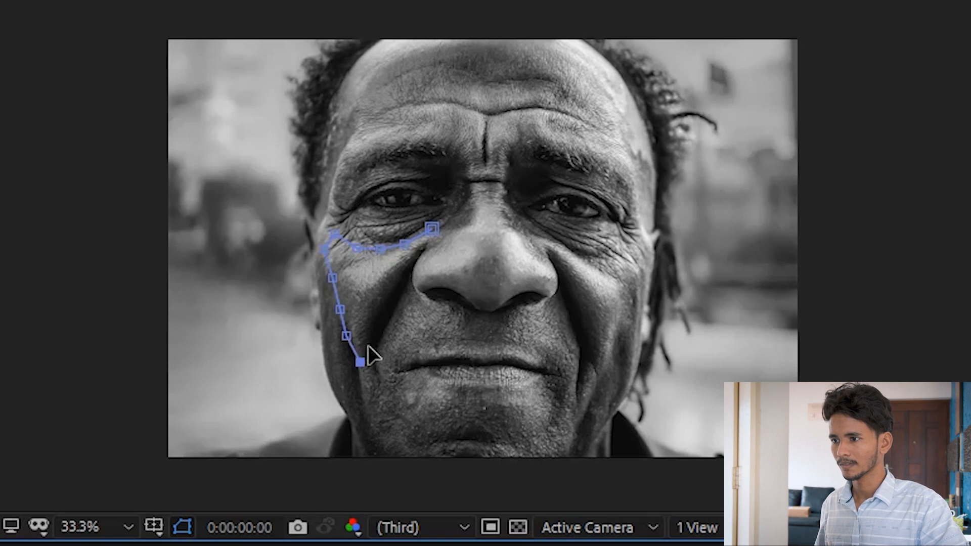
Step: Trace back up the inner edge of the left-hand cheek along the smile line and close the path beside the nose
{"action": "left_click", "coordinate": [369, 341]}
{"action": "left_click", "coordinate": [380, 318]}
{"action": "left_click", "coordinate": [389, 294]}
{"action": "left_click", "coordinate": [401, 276]}
{"action": "left_click", "coordinate": [415, 263]}
{"action": "left_click", "coordinate": [431, 229]}
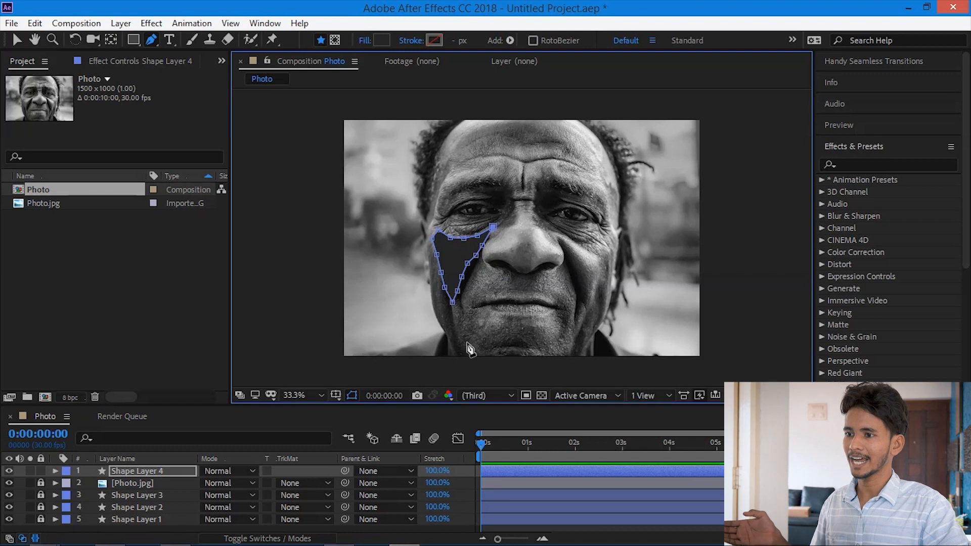
Step: Trace the right-hand cheek as a second closed path in Shape Layer 4, tapering from under the eye down to mouth level
{"action": "left_click", "coordinate": [561, 236]}
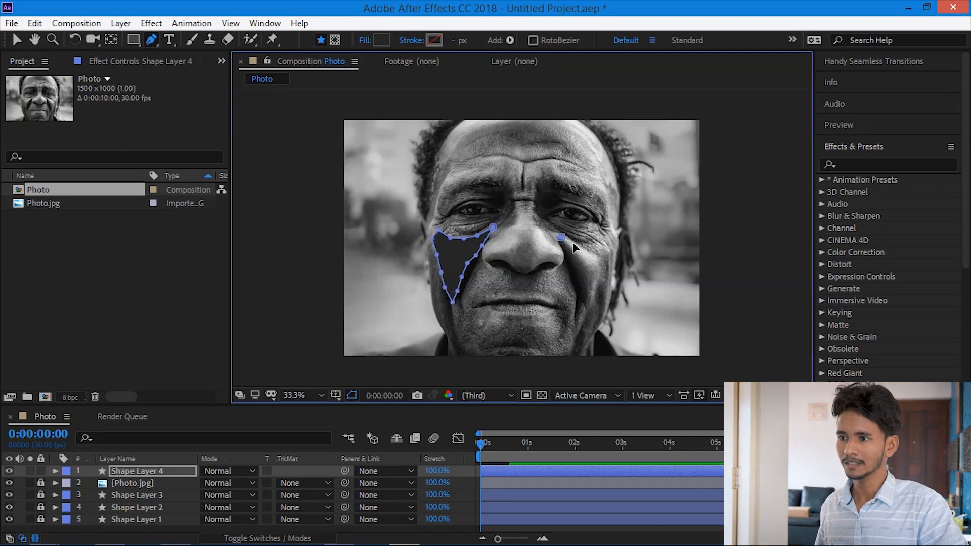
{"action": "left_click", "coordinate": [574, 243]}
{"action": "left_click", "coordinate": [585, 248]}
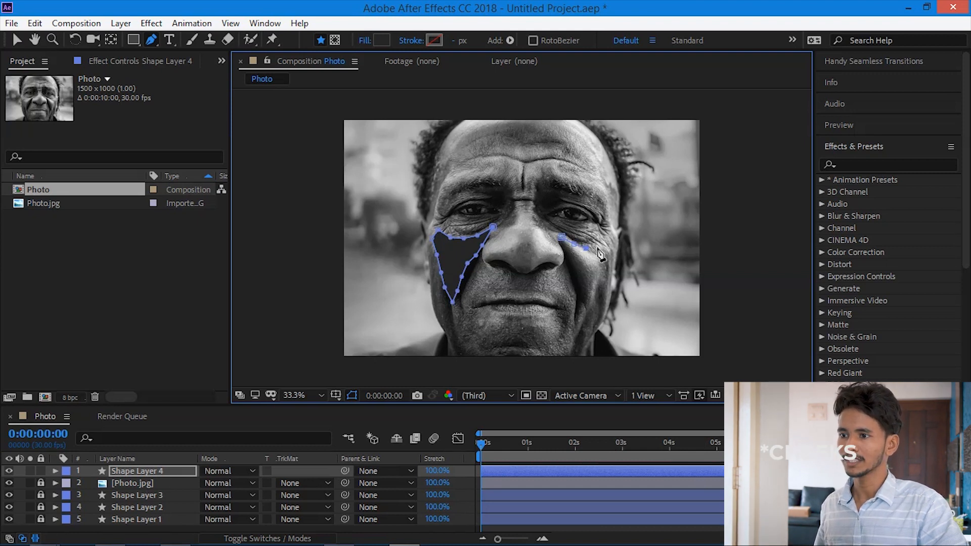
{"action": "left_click", "coordinate": [597, 247]}
{"action": "left_click", "coordinate": [603, 254]}
{"action": "left_click", "coordinate": [598, 272]}
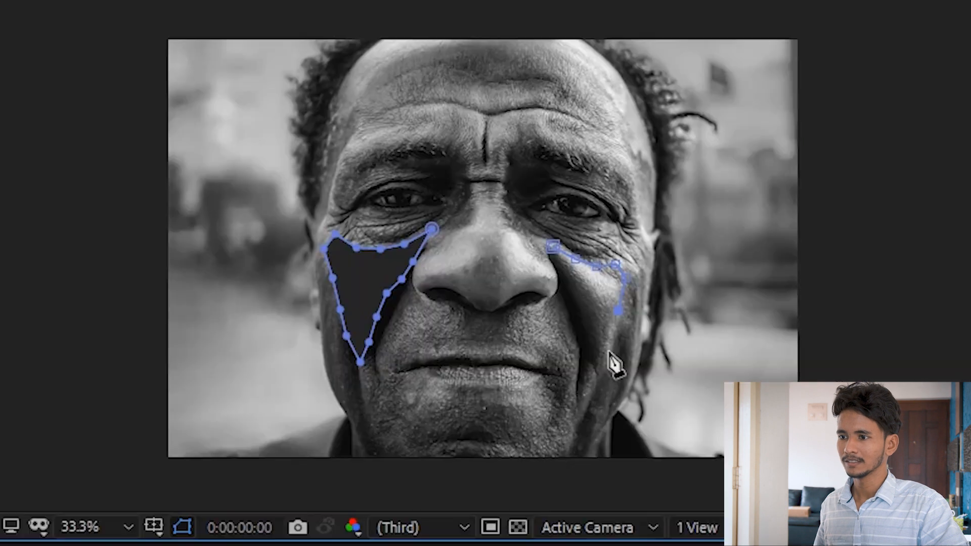
{"action": "left_click", "coordinate": [592, 295]}
{"action": "left_click", "coordinate": [584, 313]}
{"action": "left_click", "coordinate": [581, 300]}
{"action": "left_click", "coordinate": [581, 285]}
{"action": "left_click", "coordinate": [553, 246]}
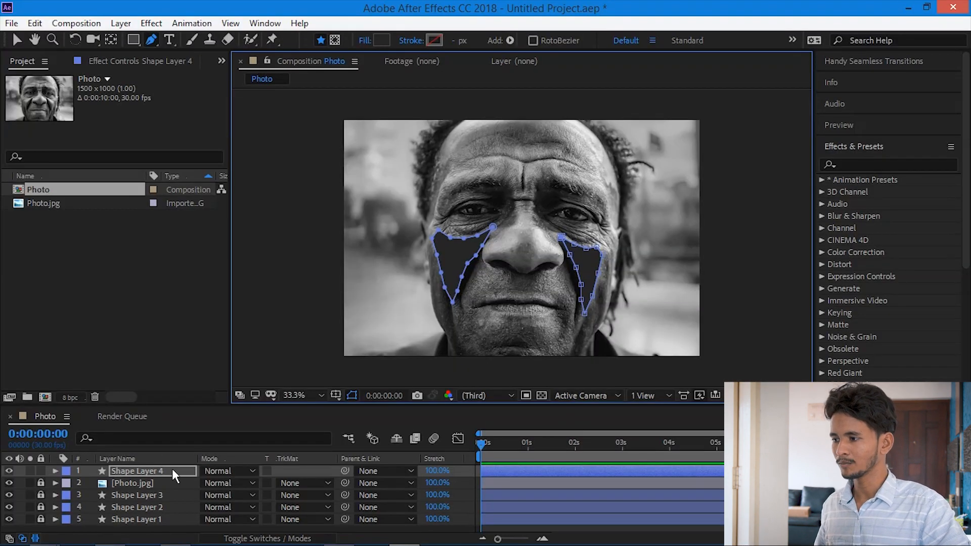
Step: Move Shape Layer 4 beneath the photo layer and lock it
{"action": "left_click_drag", "start_coordinate": [172, 469], "coordinate": [167, 487]}
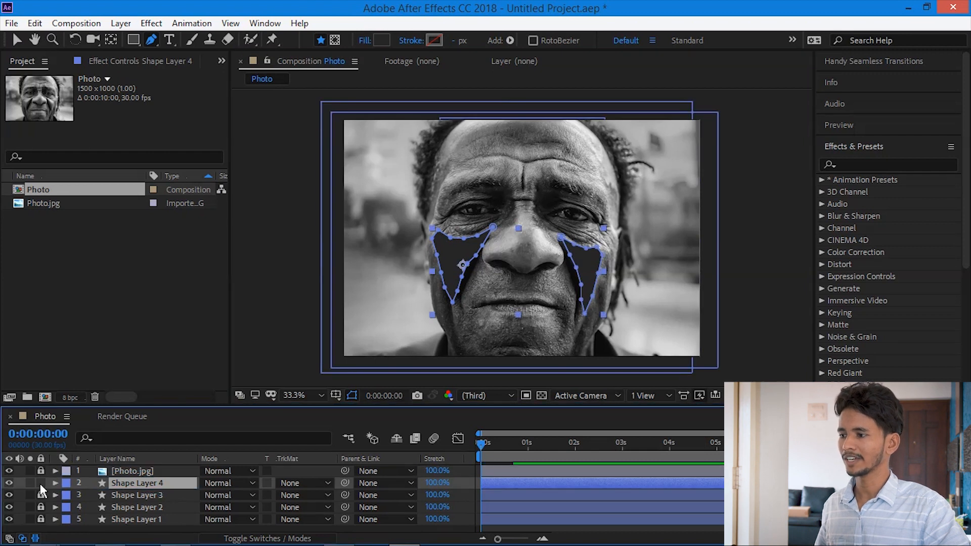
{"action": "left_click", "coordinate": [41, 483]}
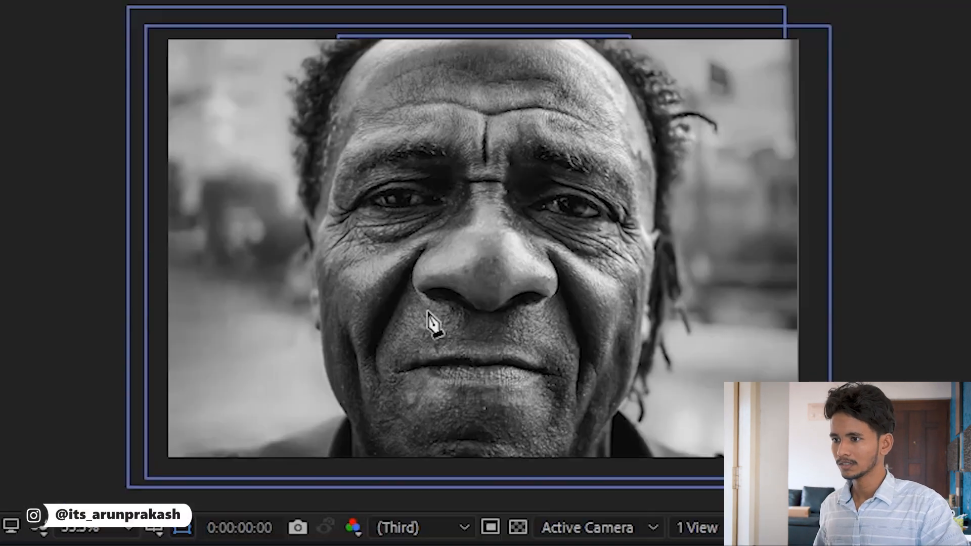
Step: Trace a closed shape around the mouth and chin with the Pen tool, starting just below the nose
{"action": "left_click", "coordinate": [490, 272]}
{"action": "left_click", "coordinate": [480, 276]}
{"action": "left_click", "coordinate": [469, 291]}
{"action": "left_click", "coordinate": [469, 308]}
{"action": "left_click", "coordinate": [385, 407]}
{"action": "left_click", "coordinate": [413, 440]}
{"action": "left_click", "coordinate": [453, 446]}
{"action": "left_click", "coordinate": [498, 448]}
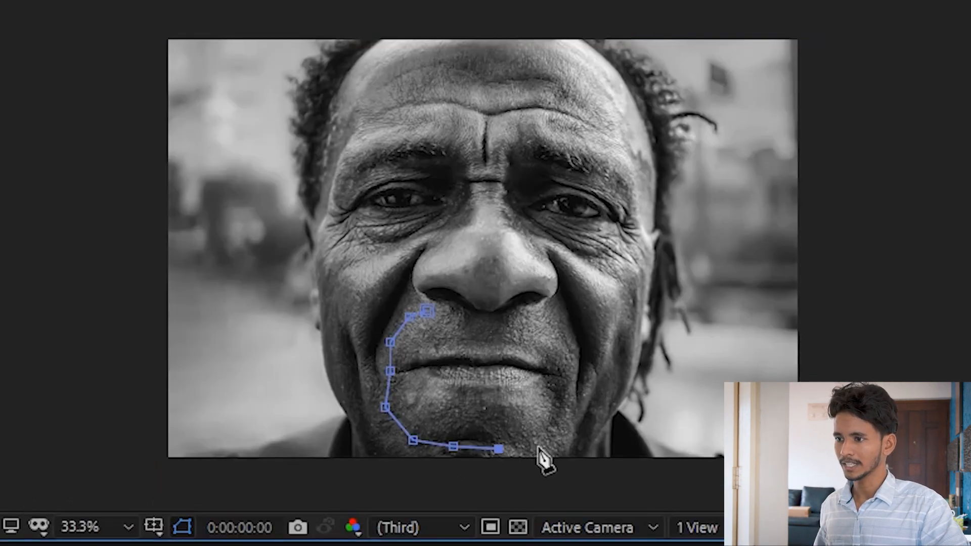
{"action": "left_click", "coordinate": [536, 446]}
{"action": "left_click", "coordinate": [565, 427]}
{"action": "left_click", "coordinate": [575, 387]}
{"action": "left_click", "coordinate": [566, 336]}
{"action": "left_click", "coordinate": [426, 309]}
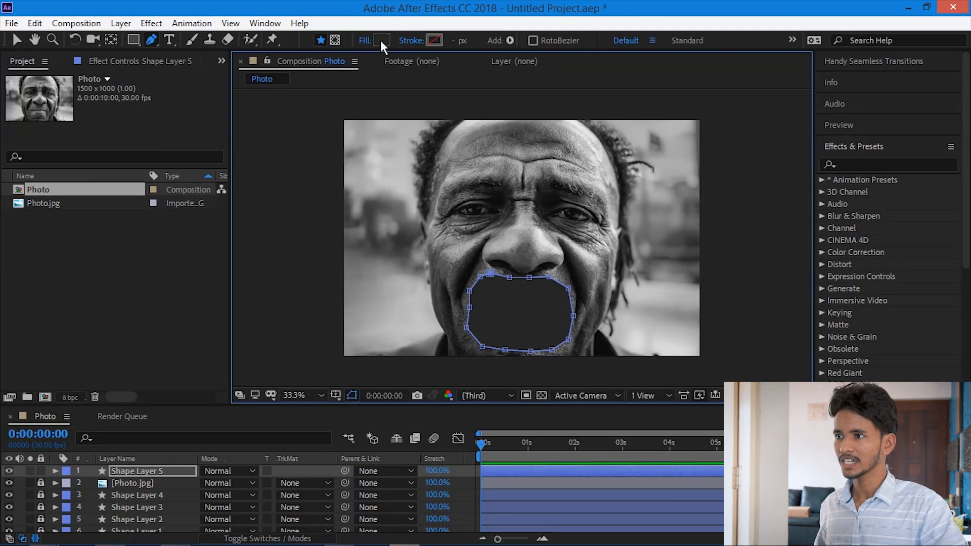
Step: Set the mouth and chin shape's fill to RGB 43, 43, 43 and move Shape Layer 5 beneath the photo layer
{"action": "left_click", "coordinate": [381, 41]}
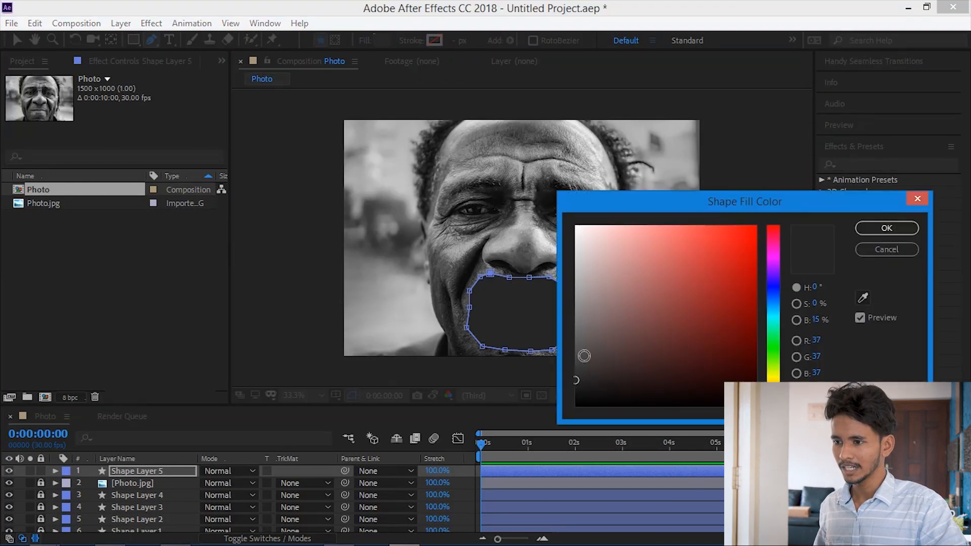
{"action": "left_click", "coordinate": [574, 376]}
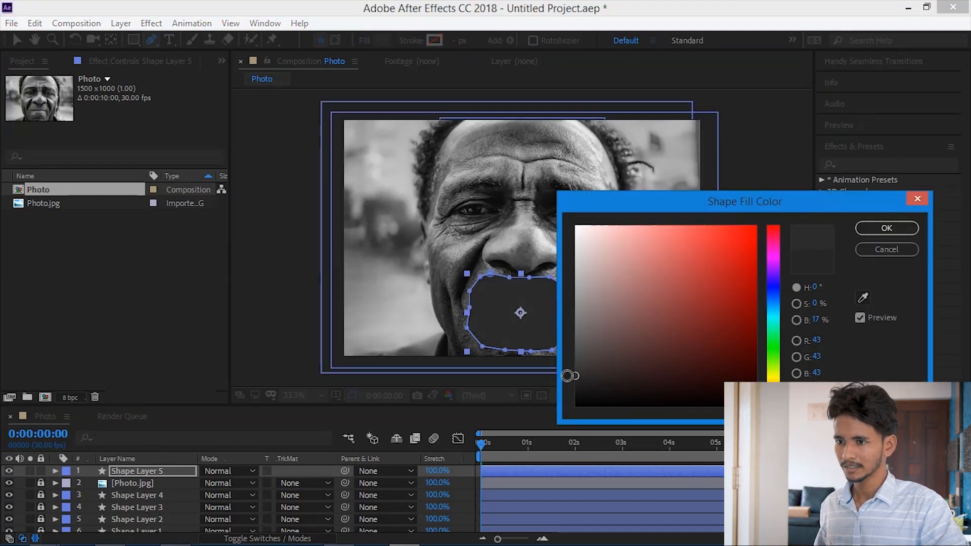
{"action": "left_click", "coordinate": [878, 230]}
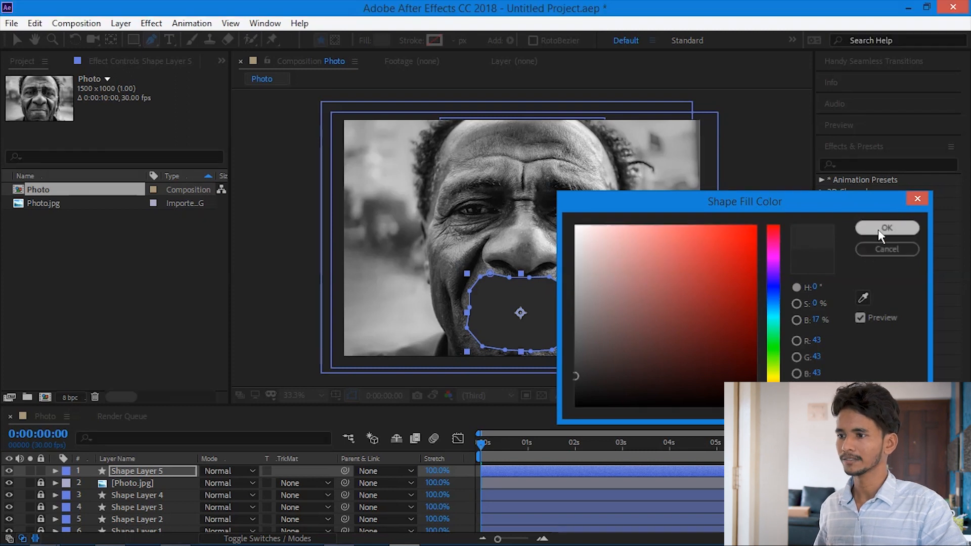
{"action": "left_click_drag", "start_coordinate": [163, 470], "coordinate": [156, 496]}
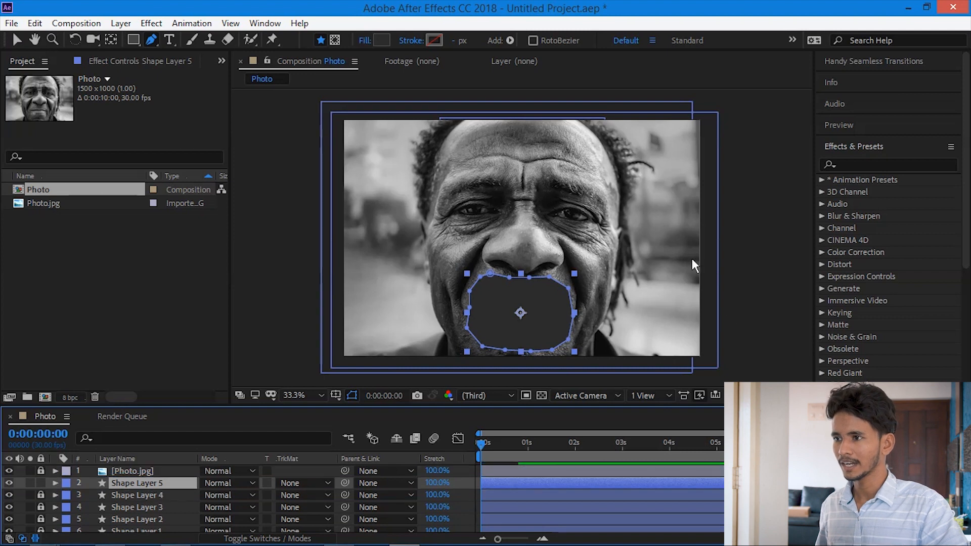
Step: Start a face outline in Shape Layer 5, tracing from the left-hand hairline down the side of the face to below the jaw
{"action": "left_click", "coordinate": [464, 121]}
{"action": "left_click", "coordinate": [445, 132]}
{"action": "left_click", "coordinate": [435, 151]}
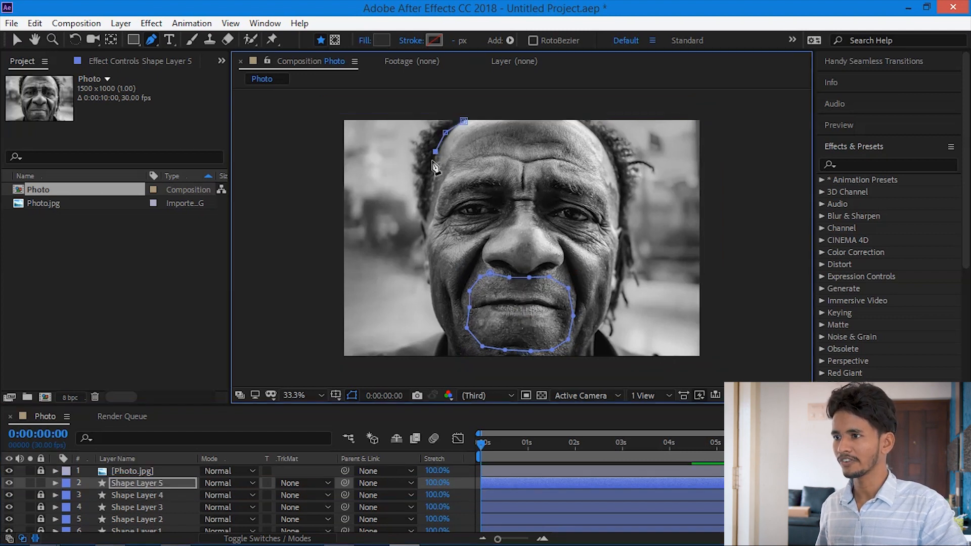
{"action": "left_click", "coordinate": [427, 177]}
{"action": "left_click", "coordinate": [425, 206]}
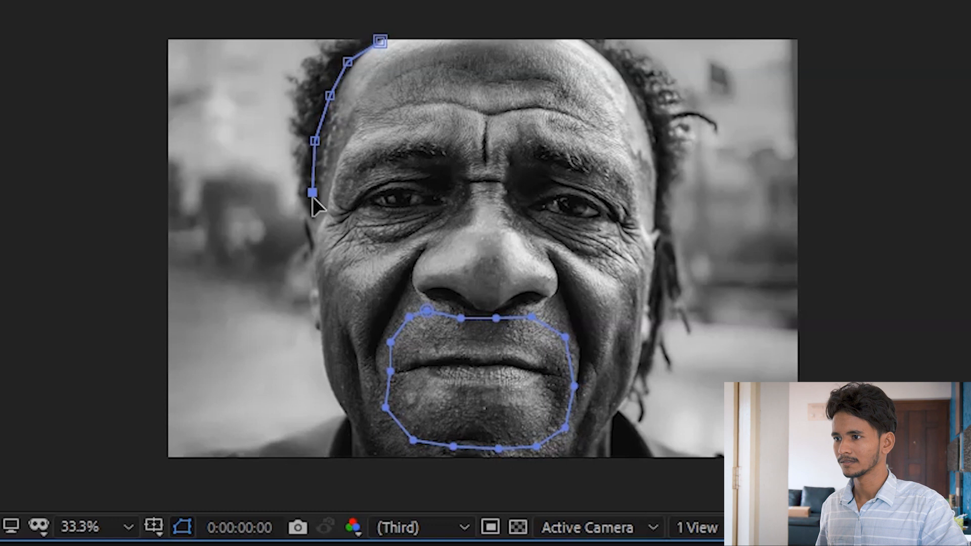
{"action": "left_click", "coordinate": [311, 222]}
{"action": "left_click", "coordinate": [314, 255]}
{"action": "left_click", "coordinate": [319, 298]}
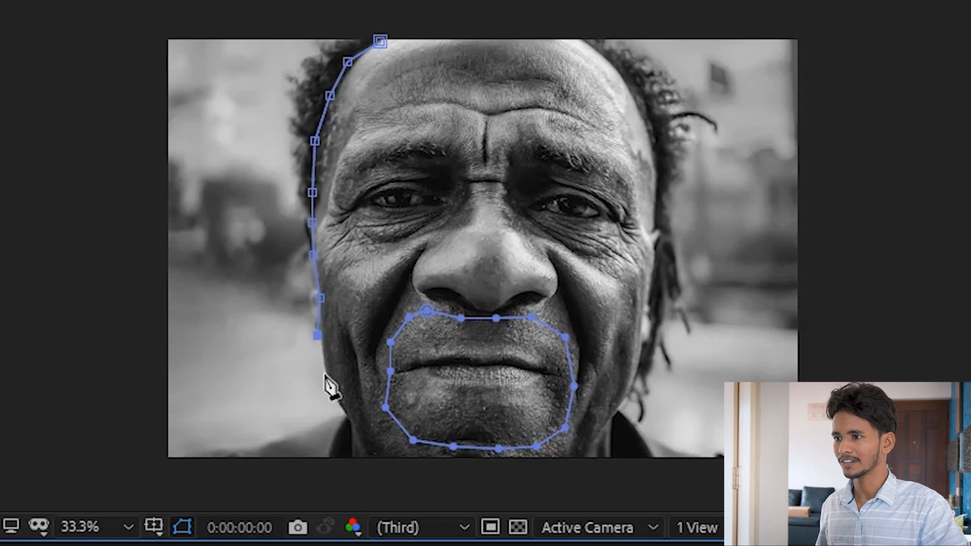
{"action": "left_click", "coordinate": [323, 374]}
{"action": "left_click", "coordinate": [337, 401]}
{"action": "left_click", "coordinate": [351, 427]}
{"action": "left_click", "coordinate": [366, 453]}
{"action": "left_click", "coordinate": [391, 472]}
Step: Continue the face outline under the chin, up the right-hand side and over the top of the head, and close the path
{"action": "left_click", "coordinate": [584, 468]}
{"action": "left_click", "coordinate": [608, 434]}
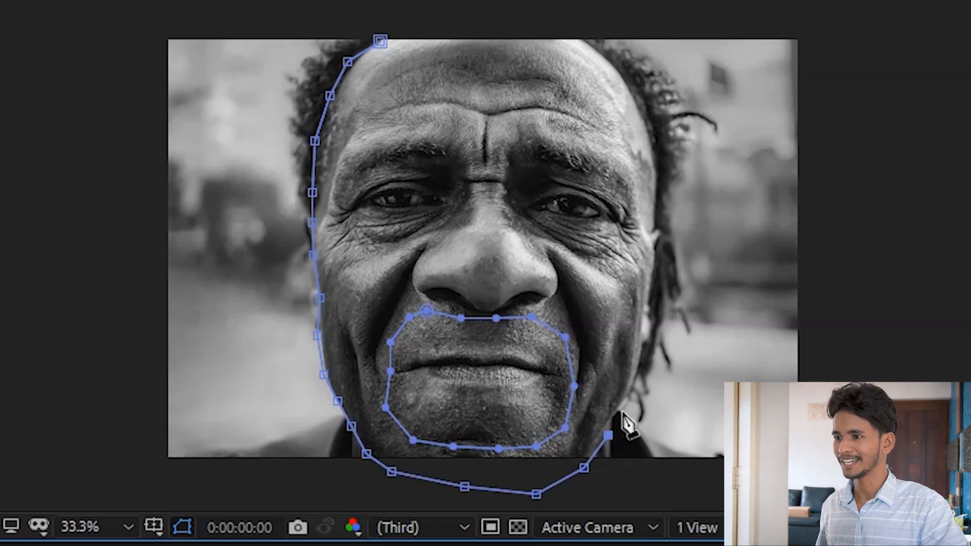
{"action": "left_click", "coordinate": [627, 395]}
{"action": "left_click", "coordinate": [646, 353]}
{"action": "left_click", "coordinate": [657, 291]}
{"action": "left_click", "coordinate": [657, 227]}
{"action": "left_click", "coordinate": [656, 171]}
{"action": "left_click", "coordinate": [650, 116]}
{"action": "left_click", "coordinate": [623, 71]}
{"action": "left_click", "coordinate": [591, 39]}
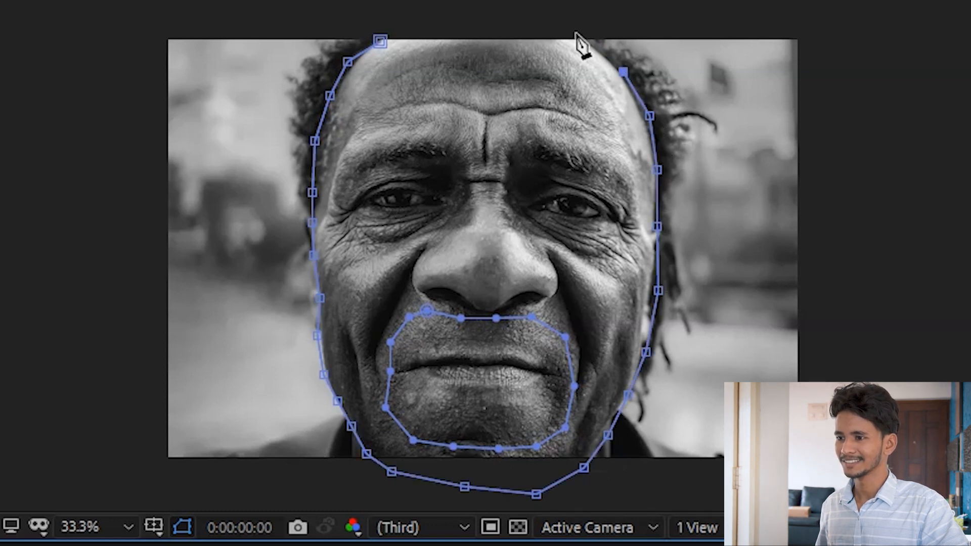
{"action": "left_click", "coordinate": [542, 23]}
{"action": "left_click", "coordinate": [466, 13]}
{"action": "left_click", "coordinate": [417, 23]}
{"action": "left_click", "coordinate": [380, 40]}
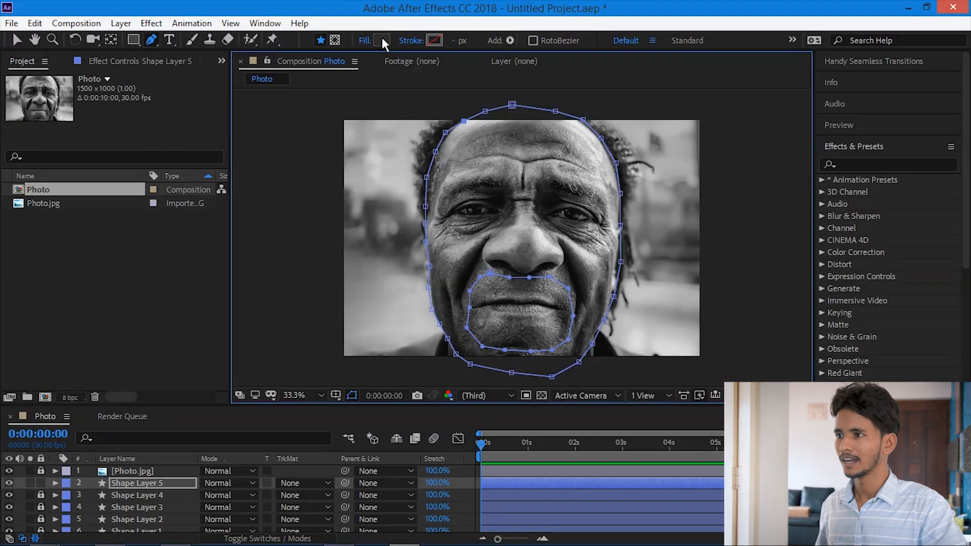
Step: Set the face outline's fill to RGB 23, 23, 23
{"action": "left_click", "coordinate": [381, 40]}
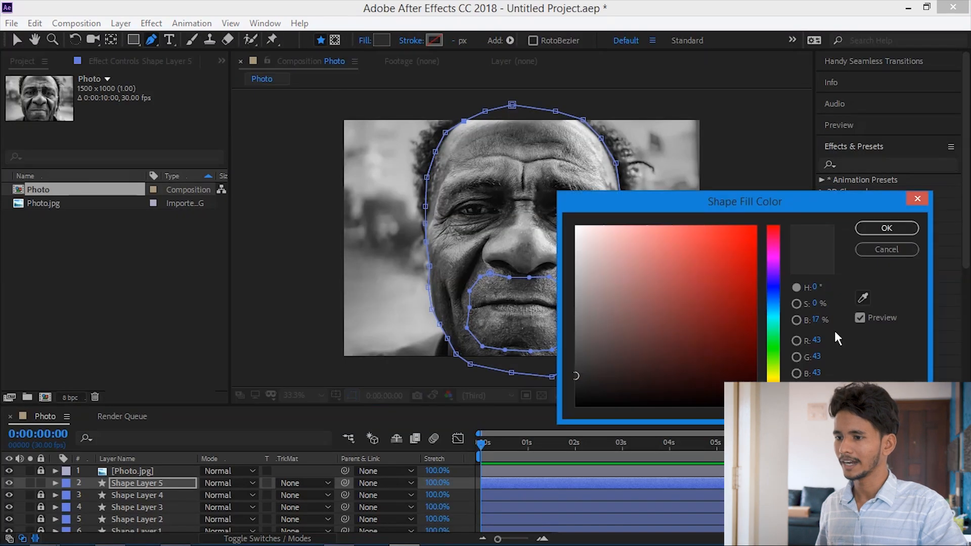
{"action": "left_click", "coordinate": [575, 387]}
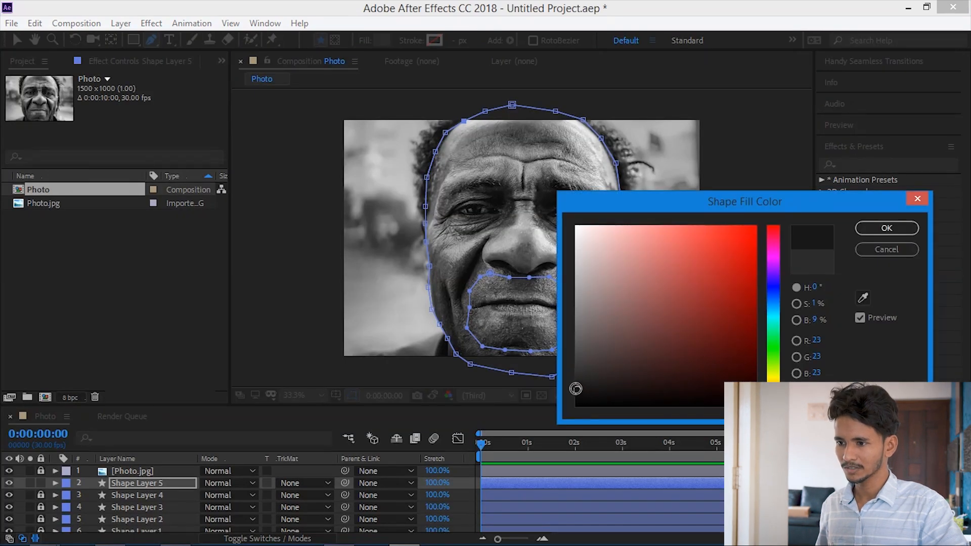
{"action": "left_click", "coordinate": [900, 233]}
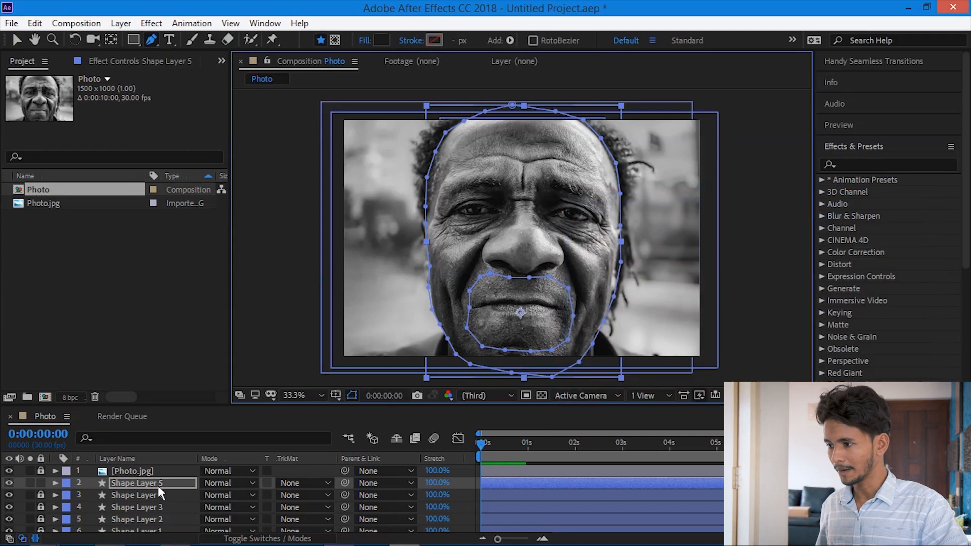
Step: Lock Shape Layer 5 and start a nose outline with the Pen tool, tracing from the bridge down to the left-hand nostril
{"action": "left_click", "coordinate": [161, 484]}
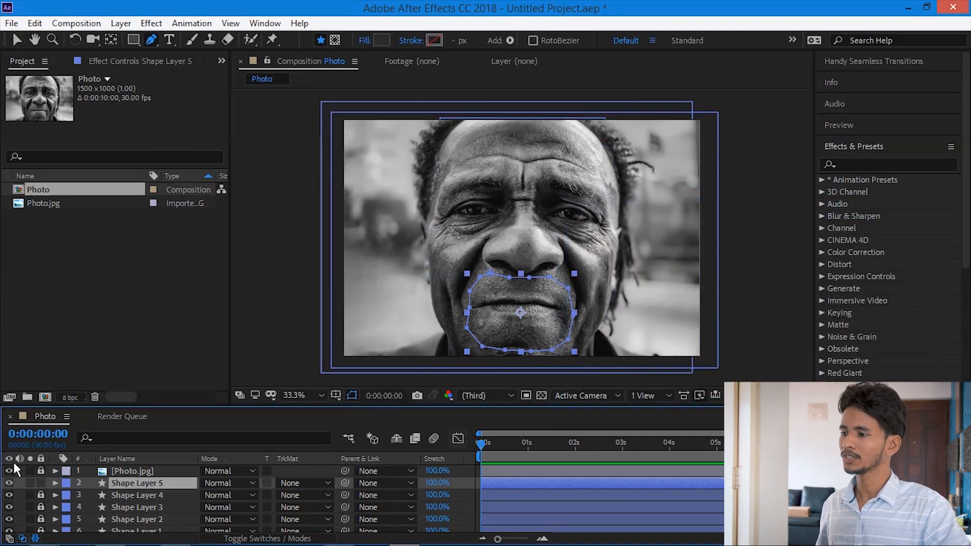
{"action": "left_click", "coordinate": [40, 483]}
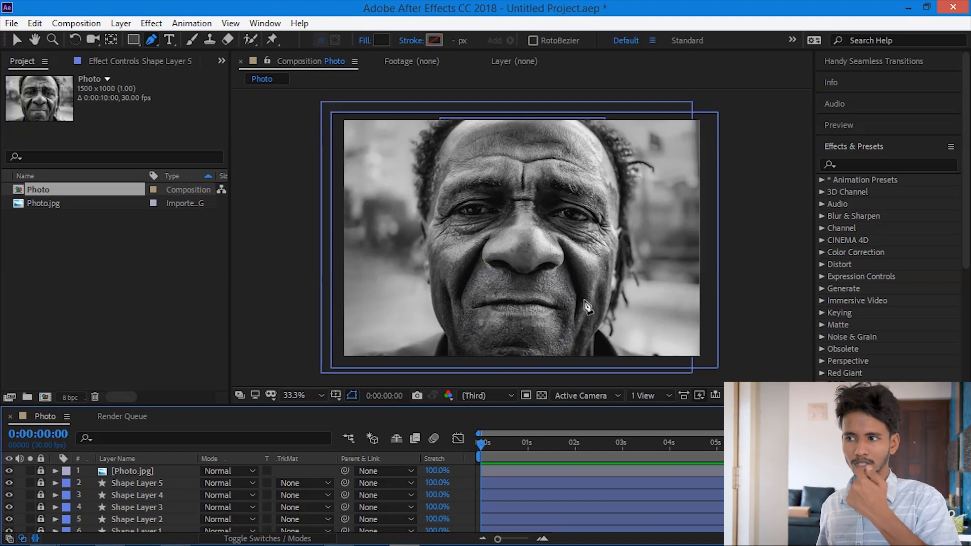
{"action": "left_click", "coordinate": [523, 195]}
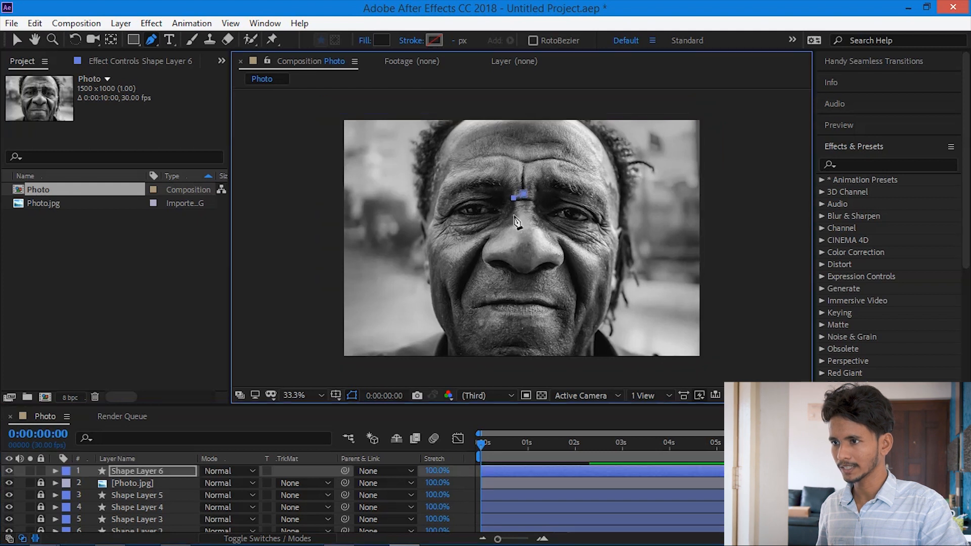
{"action": "left_click", "coordinate": [513, 215]}
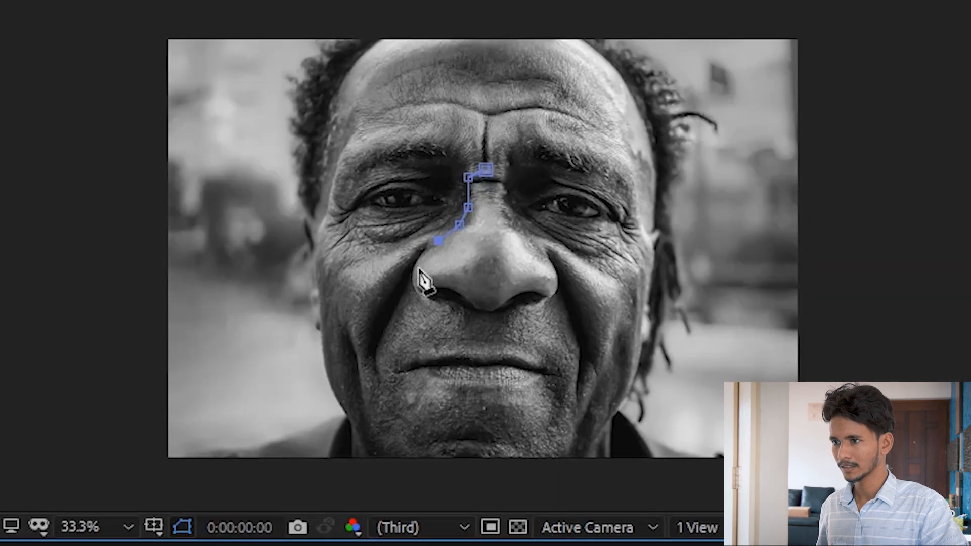
{"action": "left_click", "coordinate": [419, 255]}
{"action": "left_click", "coordinate": [413, 275]}
{"action": "left_click", "coordinate": [418, 296]}
Step: Continue the nose outline under the nostrils and up the right-hand side to the bridge, and close the path
{"action": "left_click", "coordinate": [434, 289]}
{"action": "left_click", "coordinate": [451, 288]}
{"action": "left_click", "coordinate": [467, 300]}
{"action": "left_click", "coordinate": [482, 314]}
{"action": "left_click", "coordinate": [500, 305]}
{"action": "left_click", "coordinate": [520, 292]}
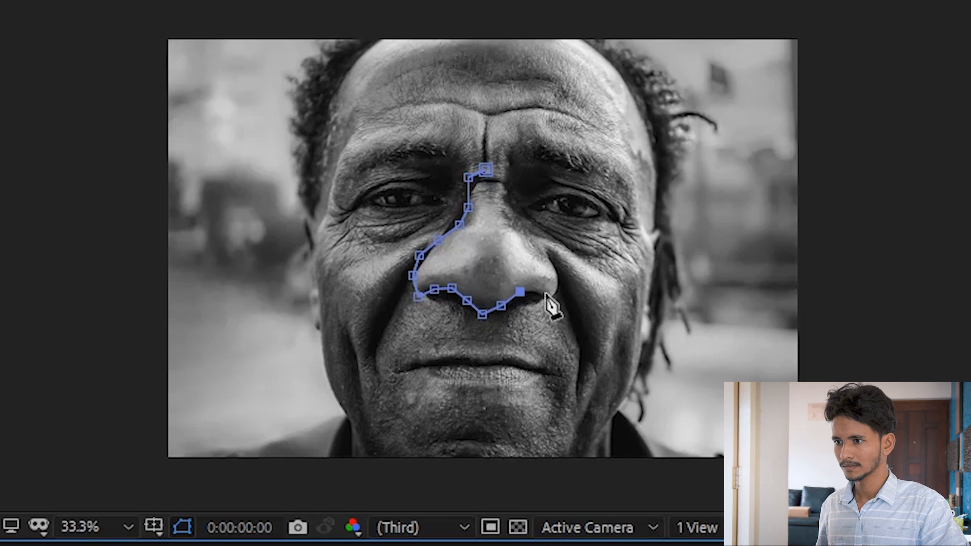
{"action": "left_click", "coordinate": [540, 295]}
{"action": "left_click", "coordinate": [560, 279]}
{"action": "left_click", "coordinate": [543, 250]}
{"action": "left_click", "coordinate": [515, 232]}
{"action": "left_click", "coordinate": [505, 218]}
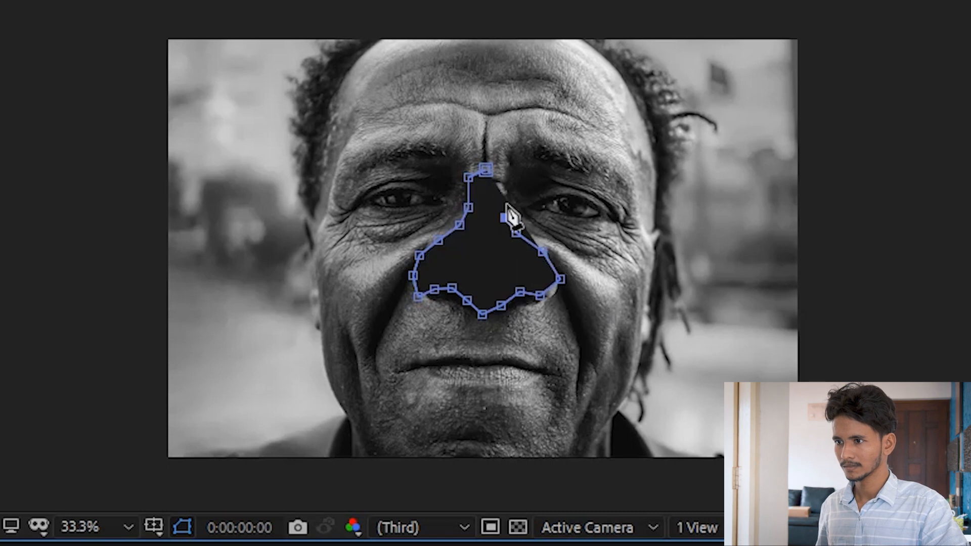
{"action": "left_click", "coordinate": [504, 192]}
{"action": "left_click", "coordinate": [505, 173]}
{"action": "left_click", "coordinate": [485, 169]}
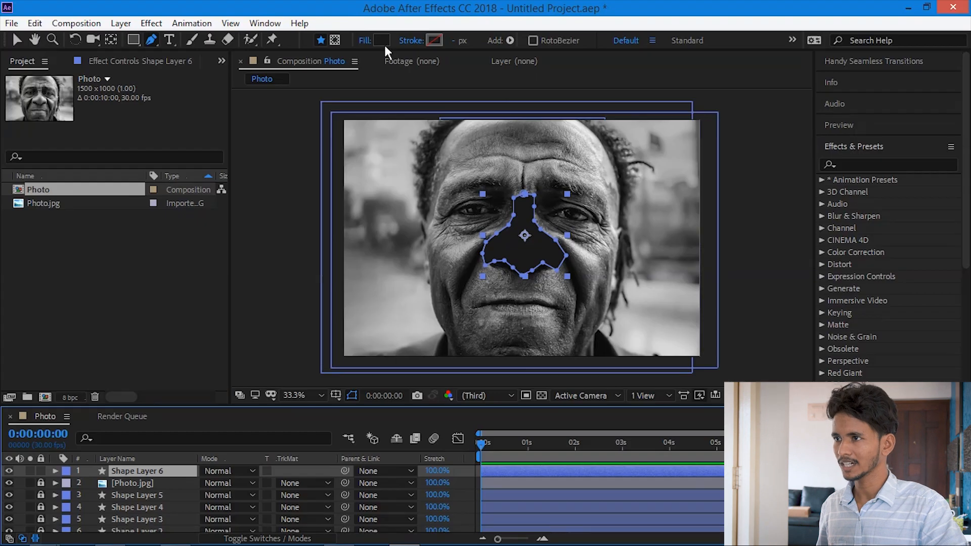
Step: Set the nose shape's fill to RGB 61, 61, 61, and lock Shape Layer 6 beneath the photo layer
{"action": "left_click", "coordinate": [382, 39]}
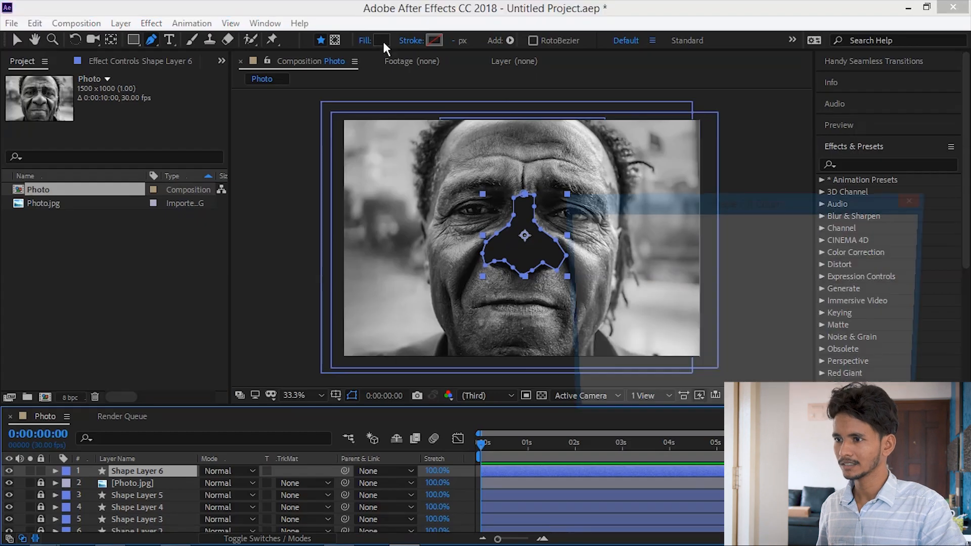
{"action": "left_click", "coordinate": [575, 357]}
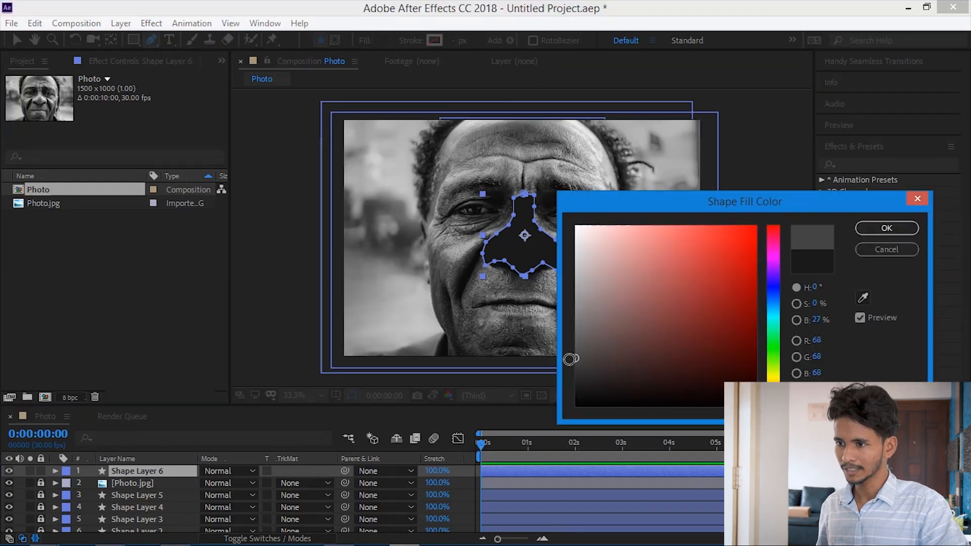
{"action": "key", "text": "Return"}
{"action": "left_click_drag", "start_coordinate": [166, 472], "coordinate": [161, 487]}
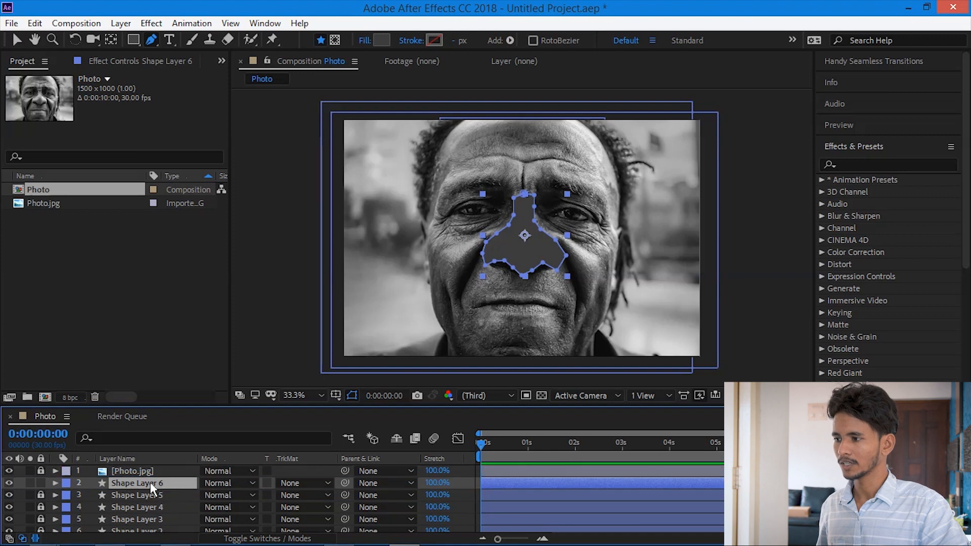
{"action": "left_click", "coordinate": [42, 483]}
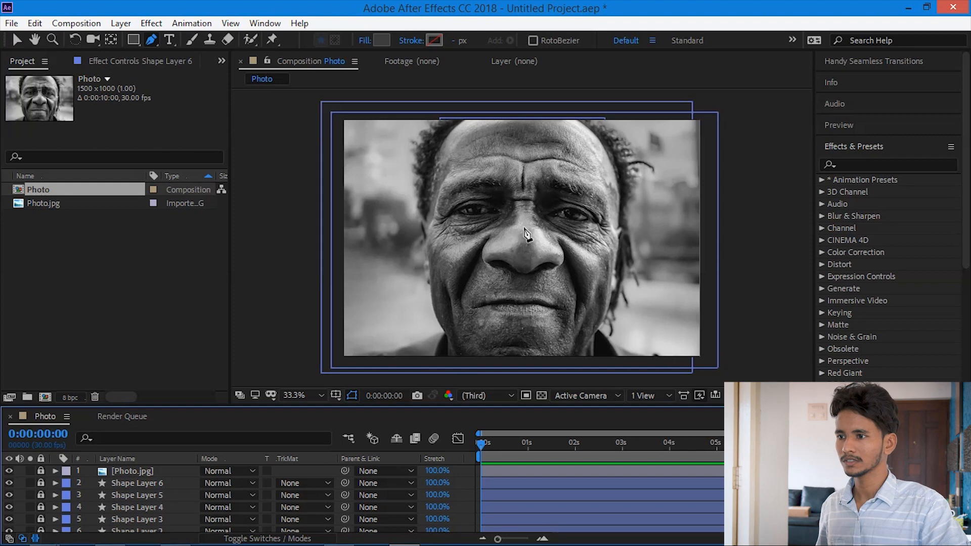
Step: Trace a small closed diamond-shaped highlight over the centre of the nose with the Pen tool
{"action": "left_click", "coordinate": [522, 221]}
{"action": "left_click", "coordinate": [515, 236]}
{"action": "left_click", "coordinate": [507, 243]}
{"action": "left_click", "coordinate": [515, 255]}
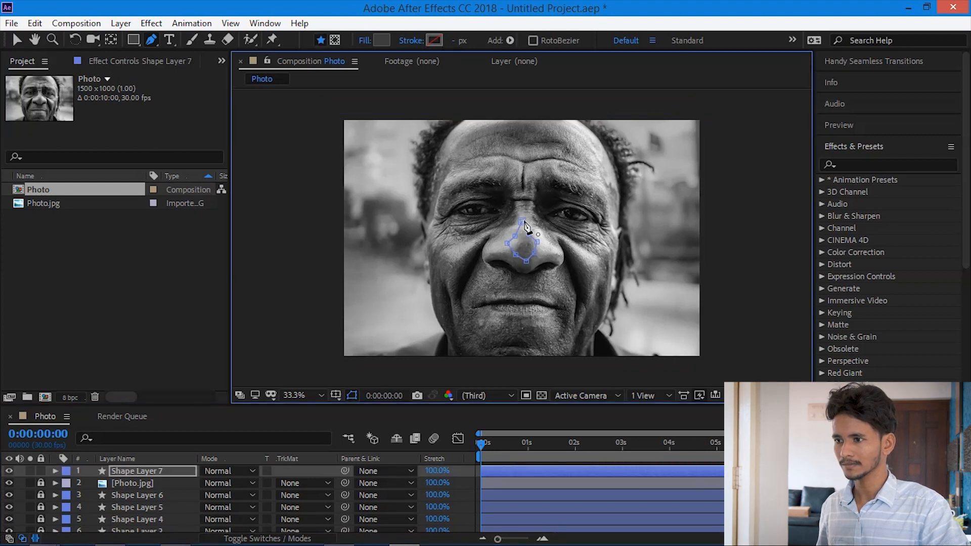
{"action": "left_click", "coordinate": [523, 223]}
Step: Set the nose highlight's fill to RGB 72, 72, 72, and lock Shape Layer 7 beneath the photo layer
{"action": "left_click", "coordinate": [172, 469]}
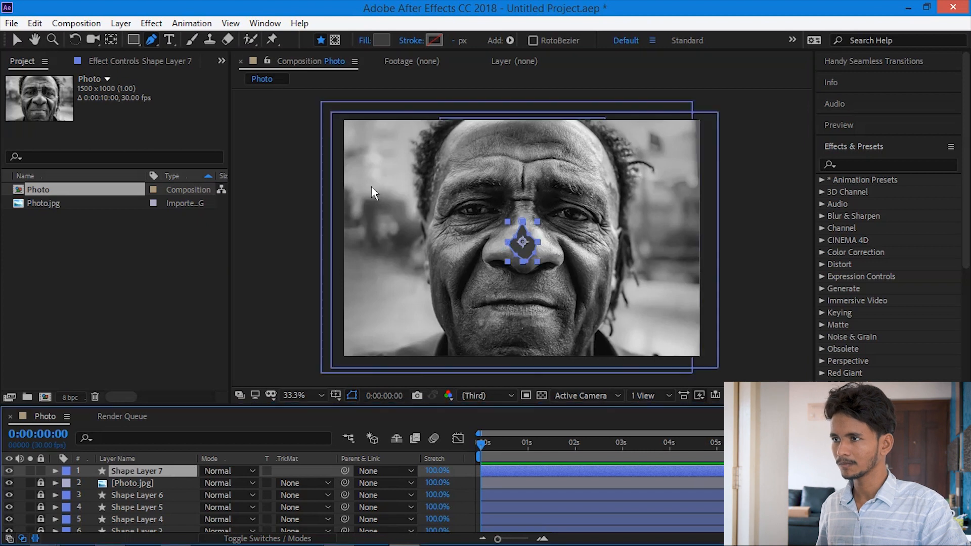
{"action": "left_click", "coordinate": [378, 40]}
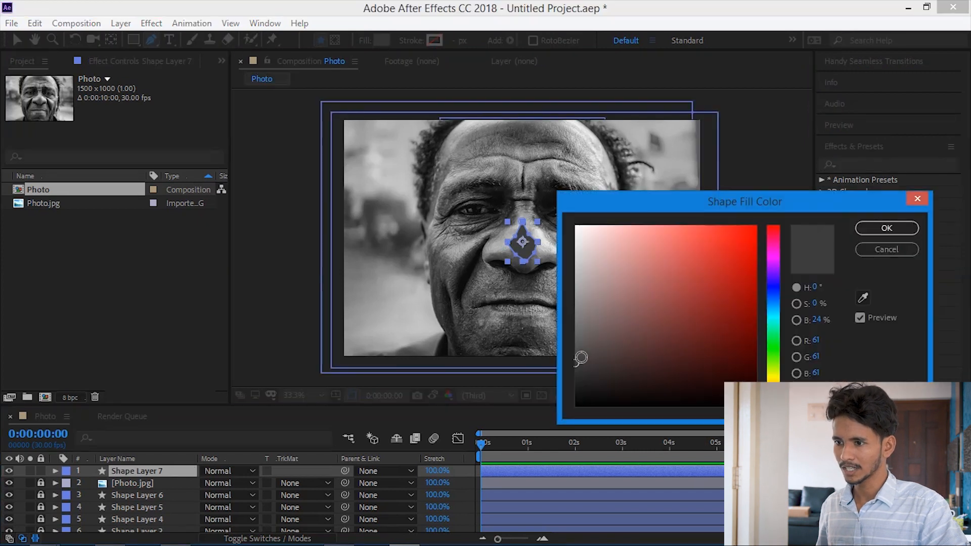
{"action": "left_click", "coordinate": [576, 354]}
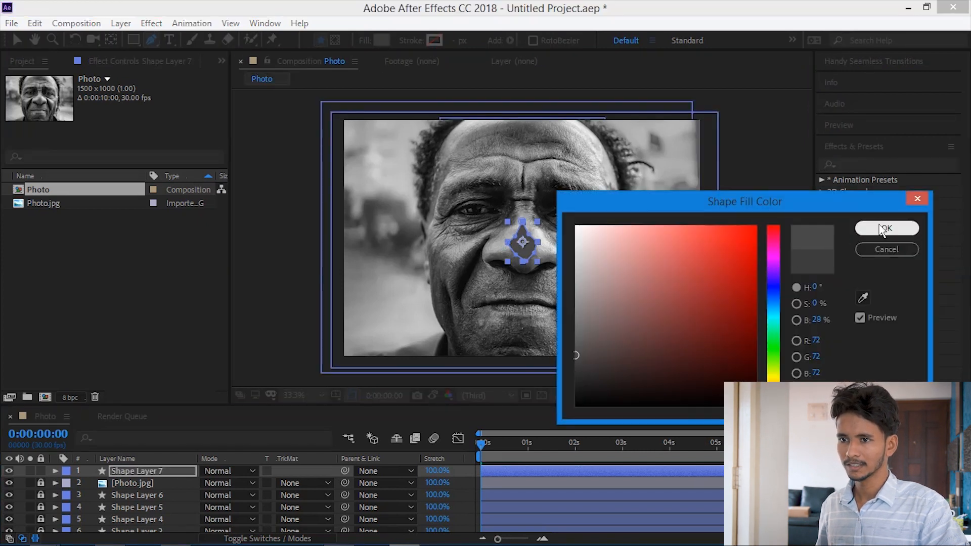
{"action": "left_click", "coordinate": [886, 228]}
{"action": "left_click_drag", "start_coordinate": [152, 472], "coordinate": [43, 490]}
{"action": "left_click", "coordinate": [41, 482]}
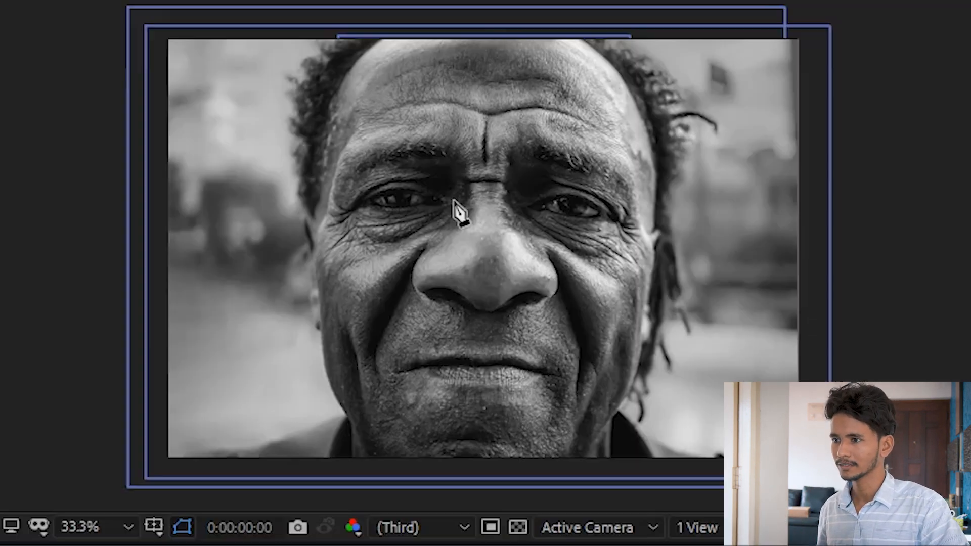
Step: Trace a closed oval shape around the left-hand eye with the Pen tool
{"action": "left_click", "coordinate": [505, 210]}
{"action": "left_click", "coordinate": [496, 201]}
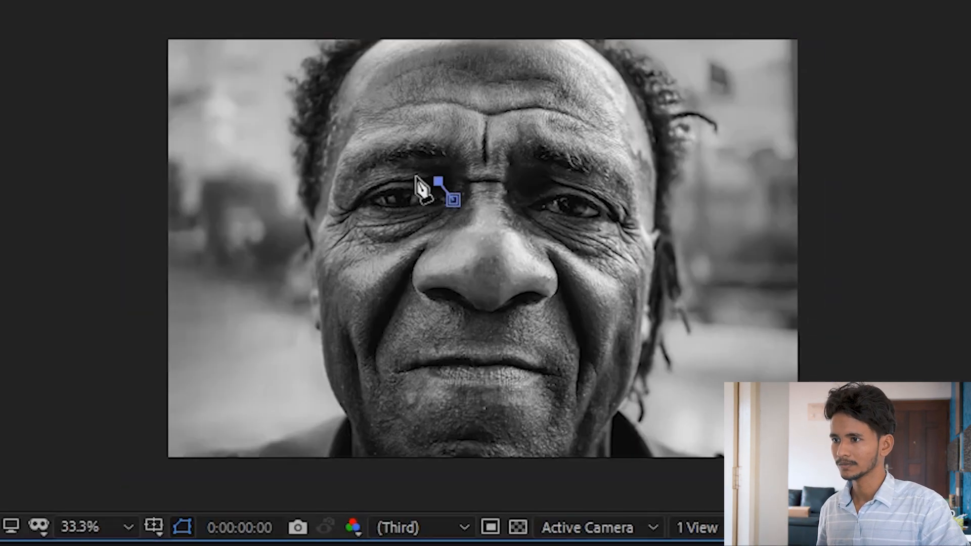
{"action": "left_click", "coordinate": [482, 197]}
{"action": "left_click", "coordinate": [466, 198]}
{"action": "left_click", "coordinate": [359, 188]}
{"action": "left_click", "coordinate": [345, 206]}
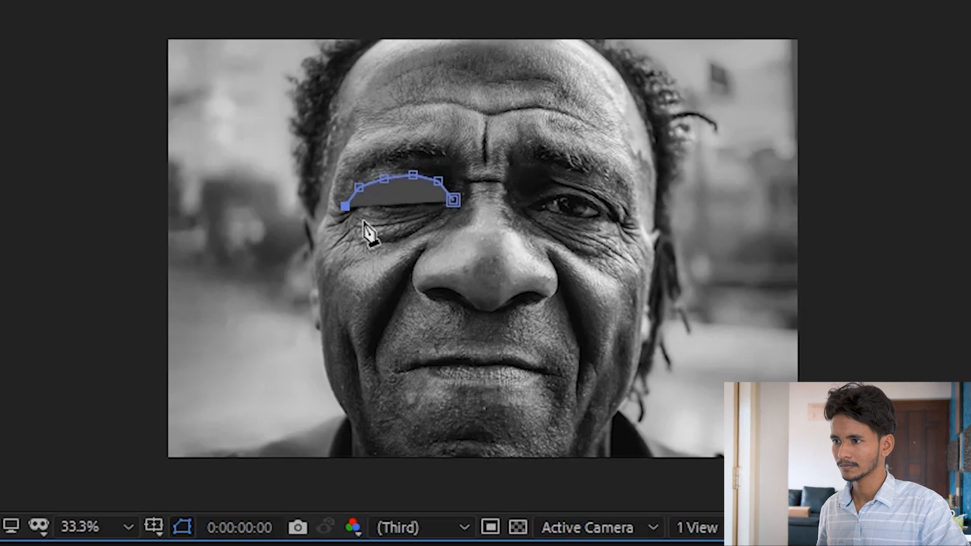
{"action": "left_click", "coordinate": [381, 223]}
{"action": "left_click", "coordinate": [404, 222]}
{"action": "left_click", "coordinate": [424, 219]}
{"action": "left_click", "coordinate": [440, 216]}
{"action": "left_click", "coordinate": [453, 200]}
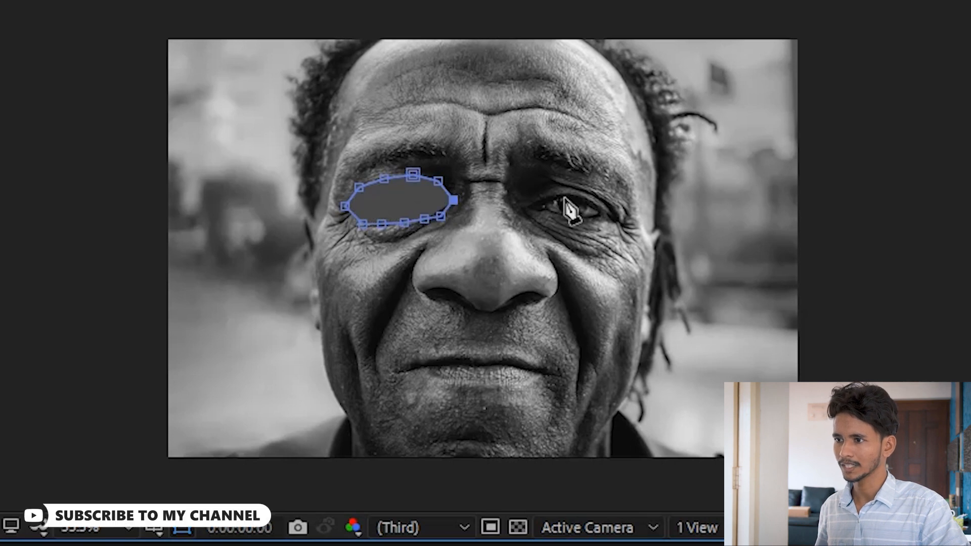
Step: Trace a closed shape around the right-hand eye in the same shape layer with the Pen tool
{"action": "left_click", "coordinate": [523, 200]}
{"action": "left_click", "coordinate": [540, 192]}
{"action": "left_click", "coordinate": [558, 191]}
{"action": "left_click", "coordinate": [582, 190]}
{"action": "left_click", "coordinate": [598, 198]}
{"action": "left_click", "coordinate": [613, 216]}
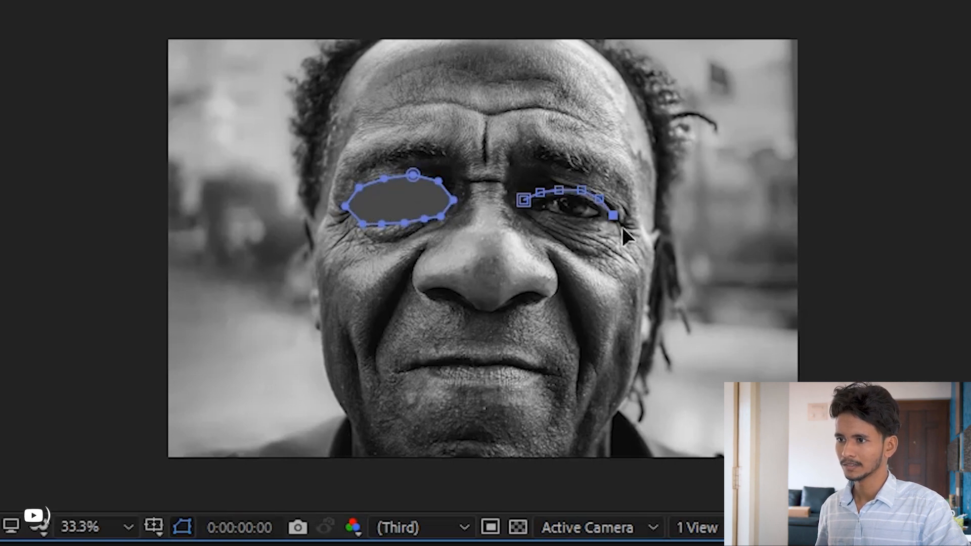
{"action": "left_click", "coordinate": [605, 233]}
{"action": "left_click", "coordinate": [583, 237]}
{"action": "left_click", "coordinate": [559, 227]}
{"action": "left_click", "coordinate": [538, 218]}
{"action": "left_click", "coordinate": [523, 200]}
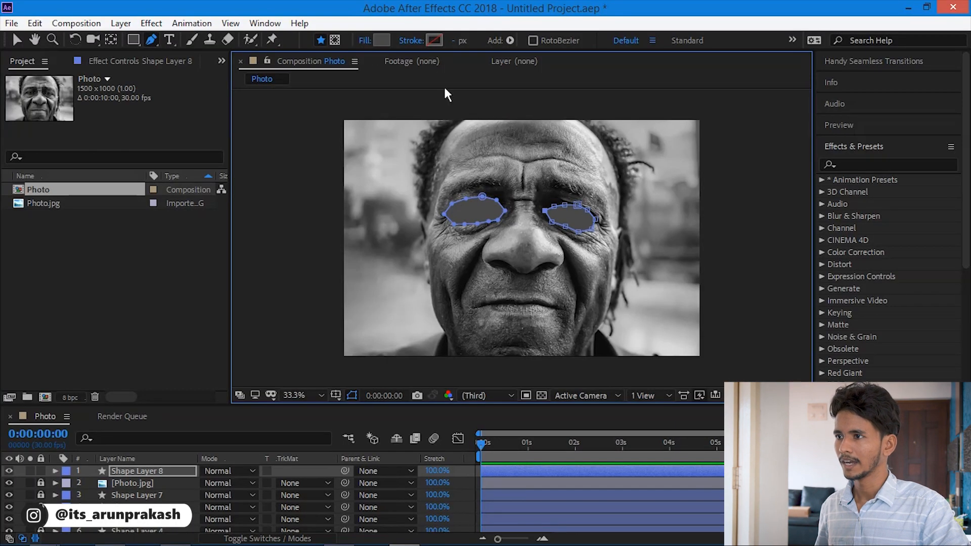
Step: Set the right-hand eye shape's fill to RGB 35, 35, 35
{"action": "left_click", "coordinate": [366, 41]}
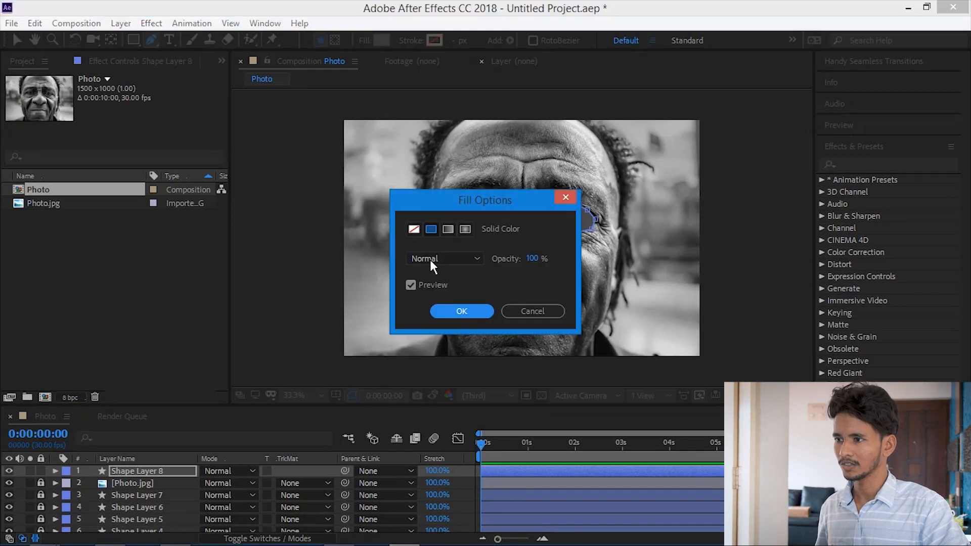
{"action": "left_click", "coordinate": [462, 311]}
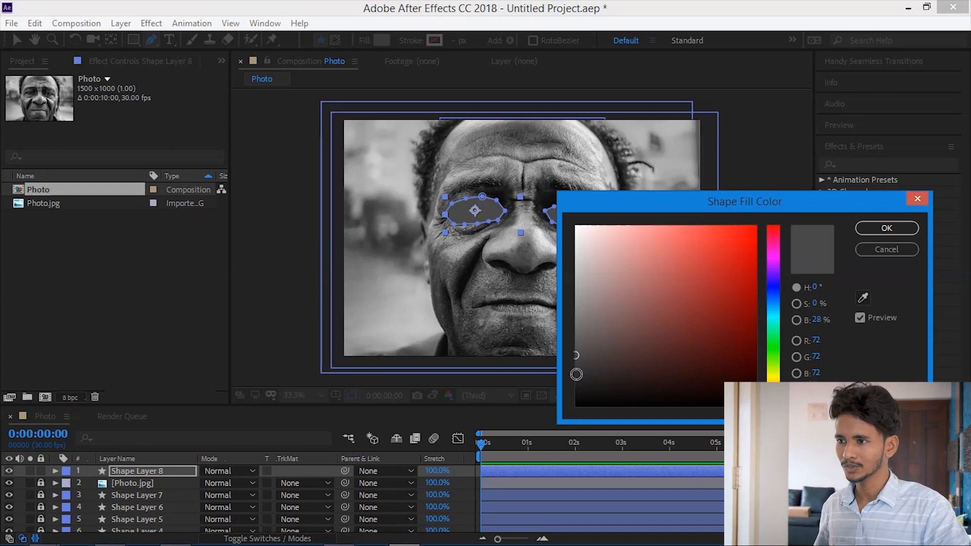
{"action": "left_click", "coordinate": [570, 378]}
{"action": "left_click_drag", "start_coordinate": [559, 381], "coordinate": [559, 385]}
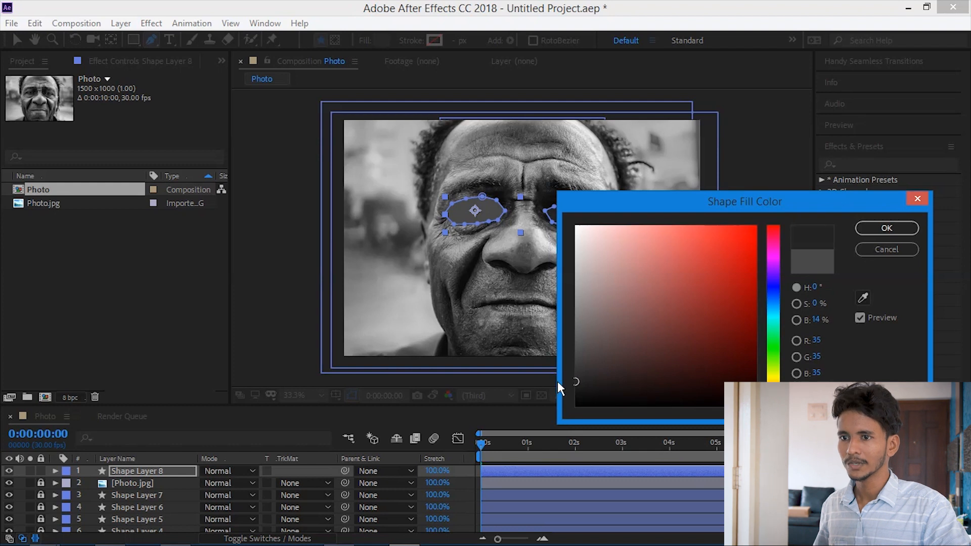
{"action": "left_click", "coordinate": [894, 227]}
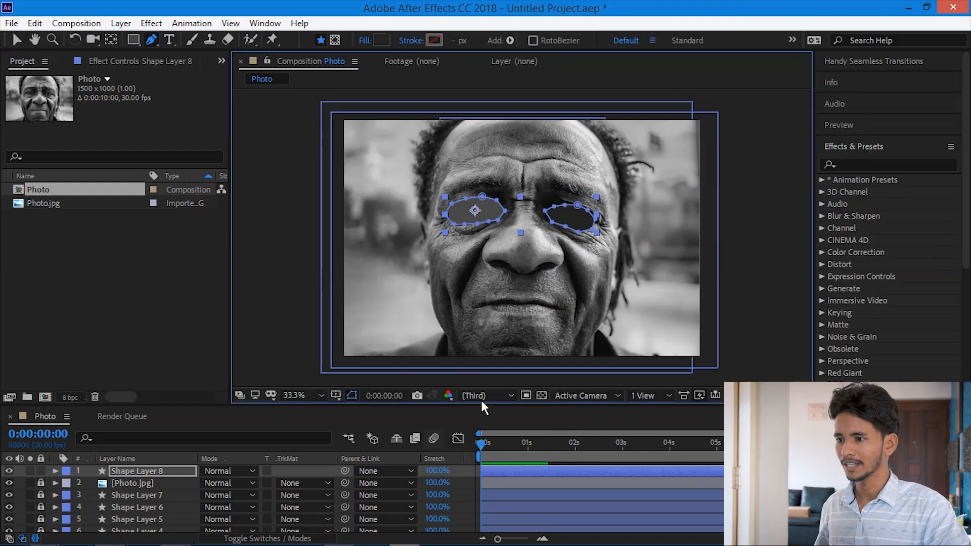
Step: Fill the left-hand eye shape with the colour sampled from the right-hand eye shape, and move Shape Layer 8 beneath the photo layer
{"action": "left_click_drag", "start_coordinate": [481, 405], "coordinate": [485, 348]}
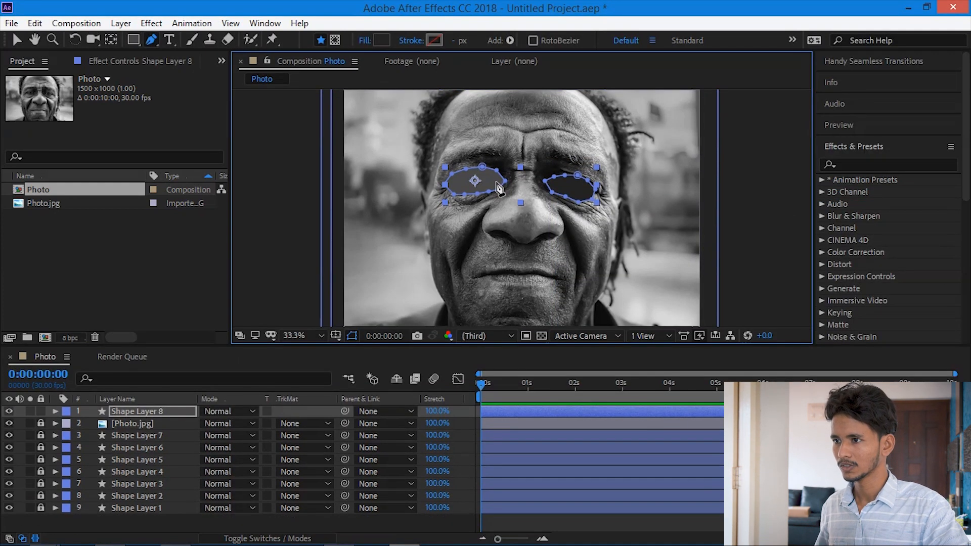
{"action": "left_click", "coordinate": [482, 166]}
{"action": "left_click", "coordinate": [380, 40]}
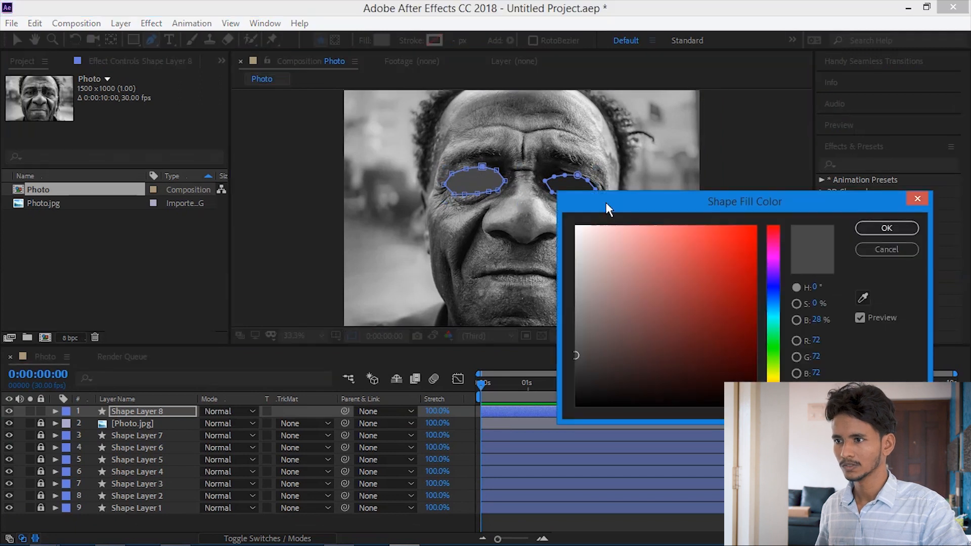
{"action": "left_click", "coordinate": [863, 298]}
{"action": "left_click", "coordinate": [574, 185]}
{"action": "left_click", "coordinate": [908, 232]}
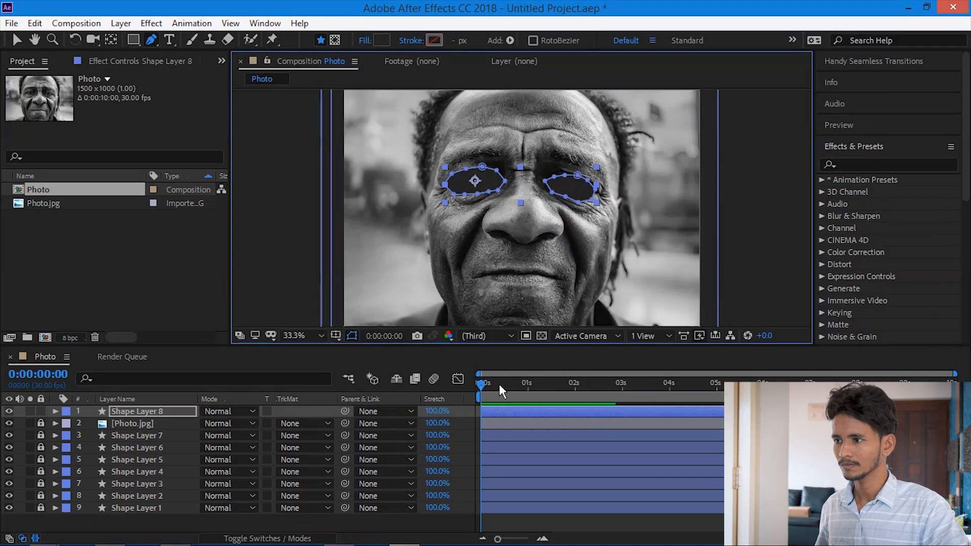
{"action": "left_click", "coordinate": [499, 384]}
{"action": "left_click_drag", "start_coordinate": [136, 411], "coordinate": [136, 427]}
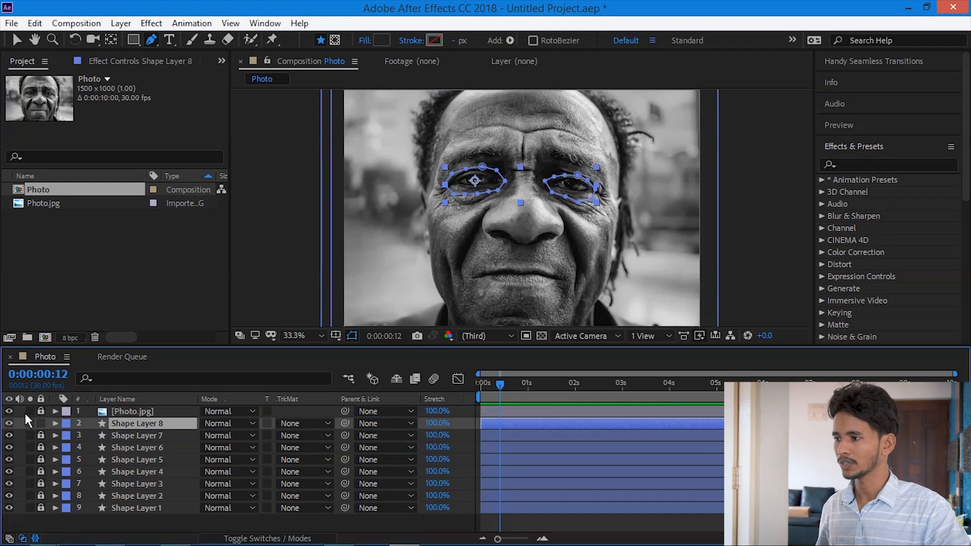
Step: Hide the photo to check the traced shapes, and unlock Shape Layers 1 through 7
{"action": "left_click", "coordinate": [9, 411]}
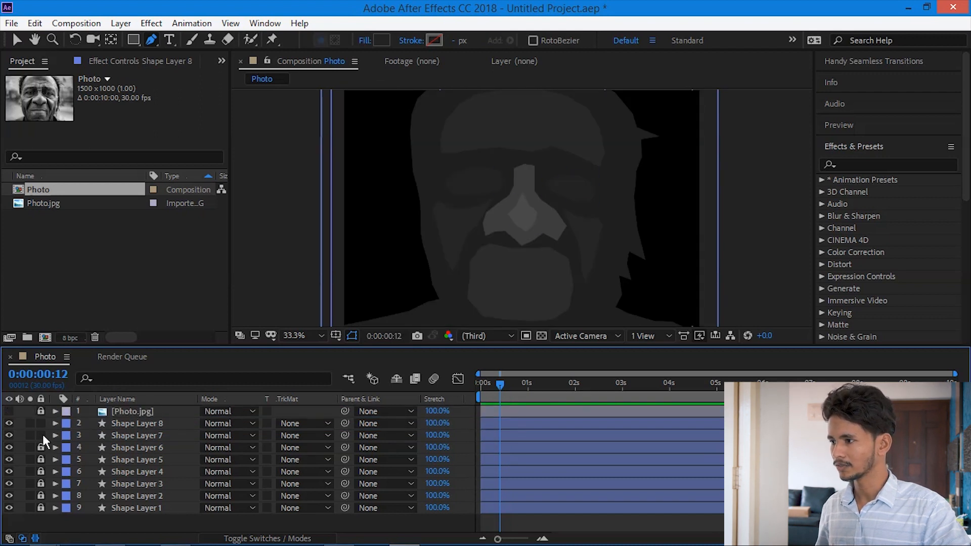
{"action": "left_click_drag", "start_coordinate": [43, 465], "coordinate": [40, 473]}
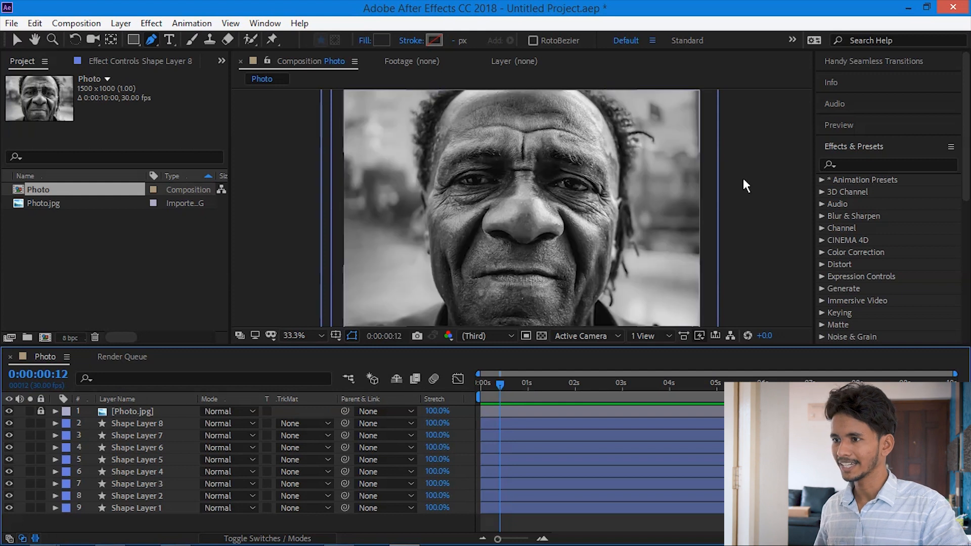
Step: Trace a closed shape around the man's lips with the Pen tool in a new shape layer
{"action": "left_click", "coordinate": [519, 261]}
{"action": "left_click", "coordinate": [500, 261]}
{"action": "left_click", "coordinate": [486, 264]}
{"action": "left_click", "coordinate": [473, 274]}
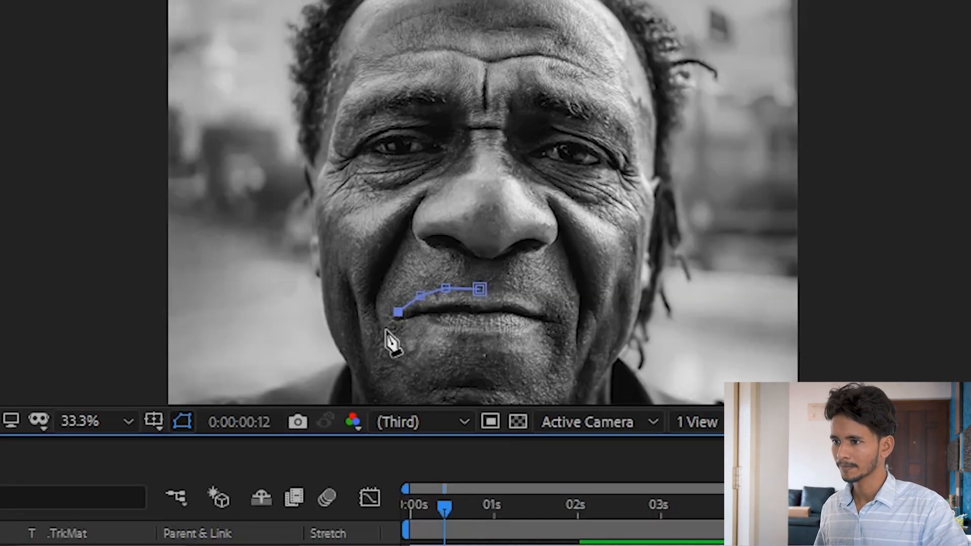
{"action": "left_click", "coordinate": [466, 283]}
{"action": "left_click", "coordinate": [479, 285]}
{"action": "left_click", "coordinate": [492, 291]}
{"action": "left_click", "coordinate": [508, 297]}
{"action": "left_click", "coordinate": [486, 353]}
{"action": "left_click", "coordinate": [514, 353]}
{"action": "left_click", "coordinate": [554, 329]}
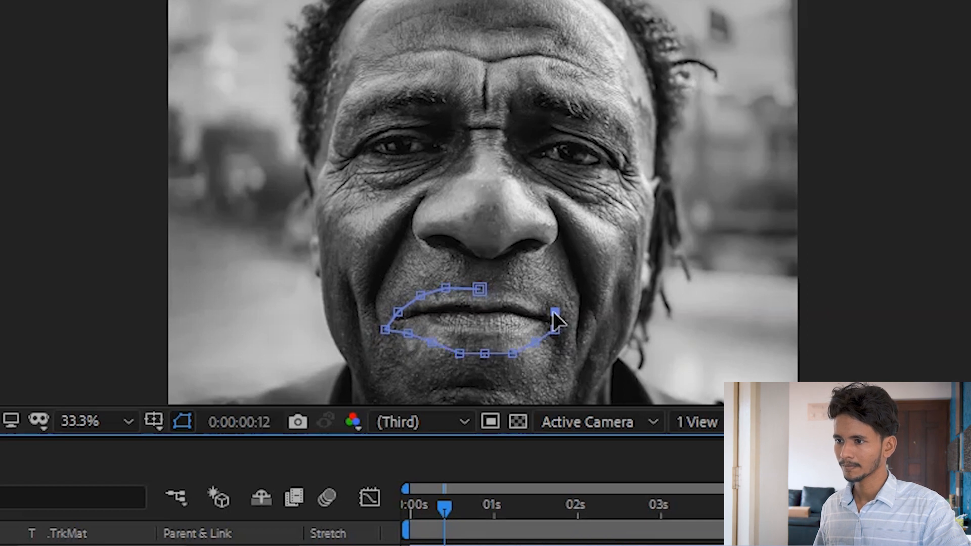
{"action": "left_click", "coordinate": [554, 311]}
{"action": "left_click", "coordinate": [533, 296]}
{"action": "left_click", "coordinate": [506, 290]}
{"action": "left_click", "coordinate": [479, 289]}
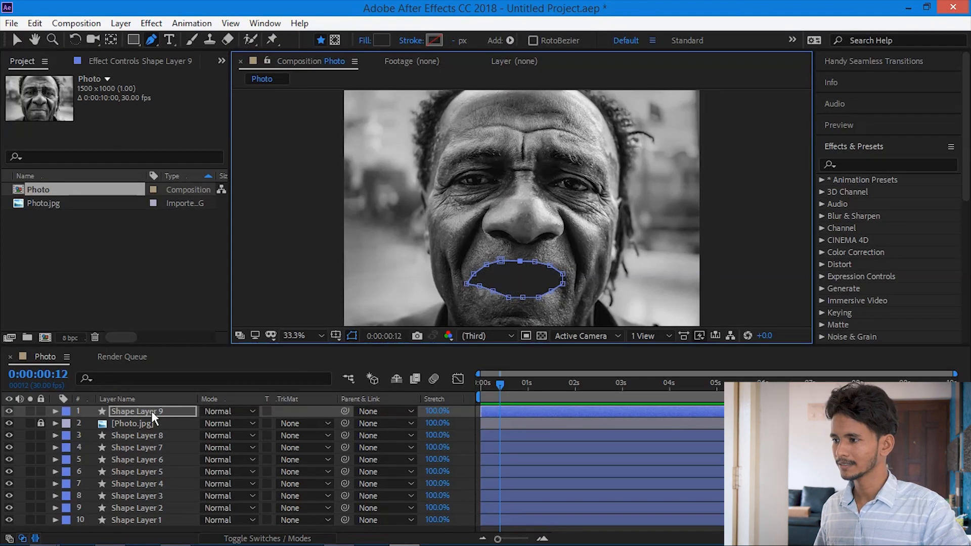
Step: Set the lips shape's fill to RGB 53, 53, 53 and move Shape Layer 9 beneath the photo layer
{"action": "left_click", "coordinate": [368, 41]}
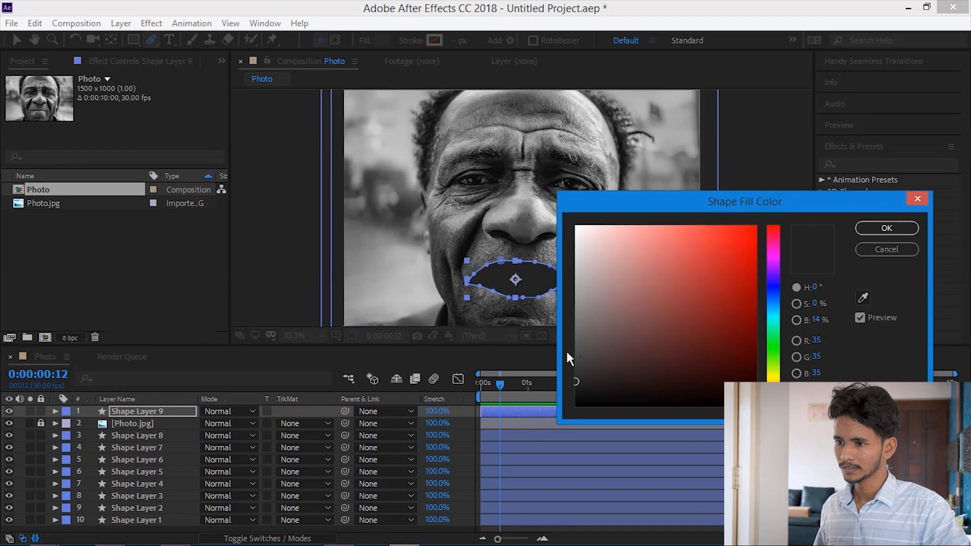
{"action": "left_click", "coordinate": [577, 370]}
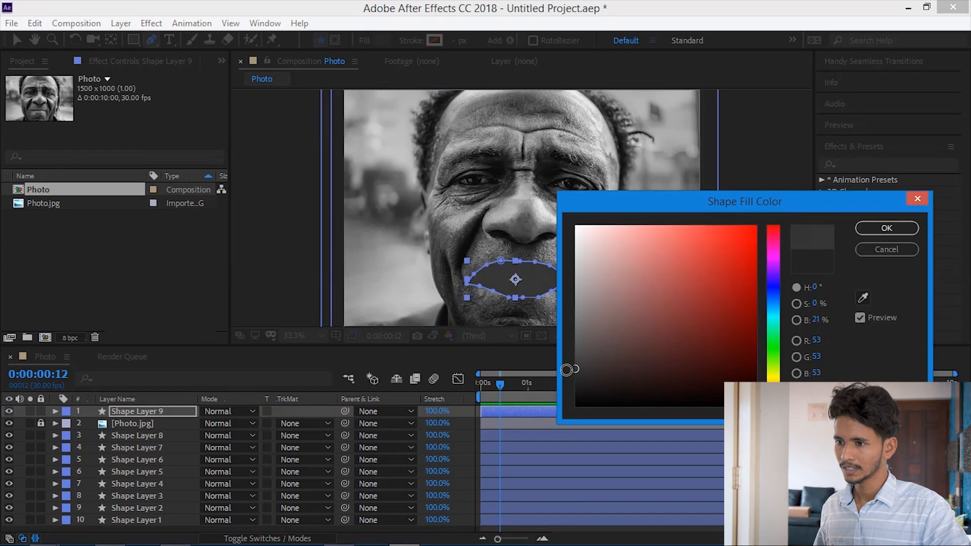
{"action": "left_click", "coordinate": [886, 229]}
{"action": "mouse_move", "coordinate": [159, 412]}
{"action": "left_mouse_down"}
{"action": "mouse_move", "coordinate": [161, 434]}
{"action": "mouse_move", "coordinate": [166, 427]}
{"action": "left_mouse_up"}
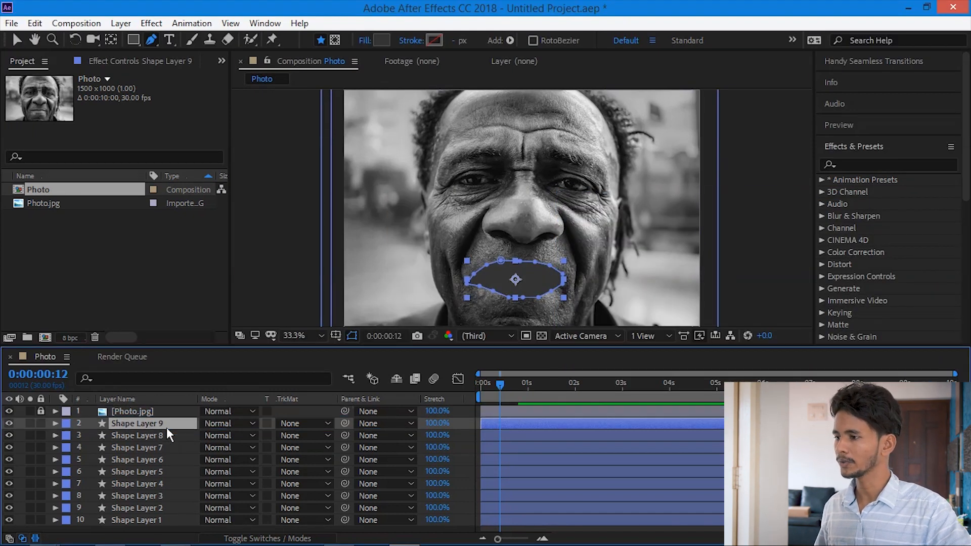
Step: Hide the photo layer to check the traced face shapes, and enlarge the timeline area
{"action": "left_click", "coordinate": [9, 411]}
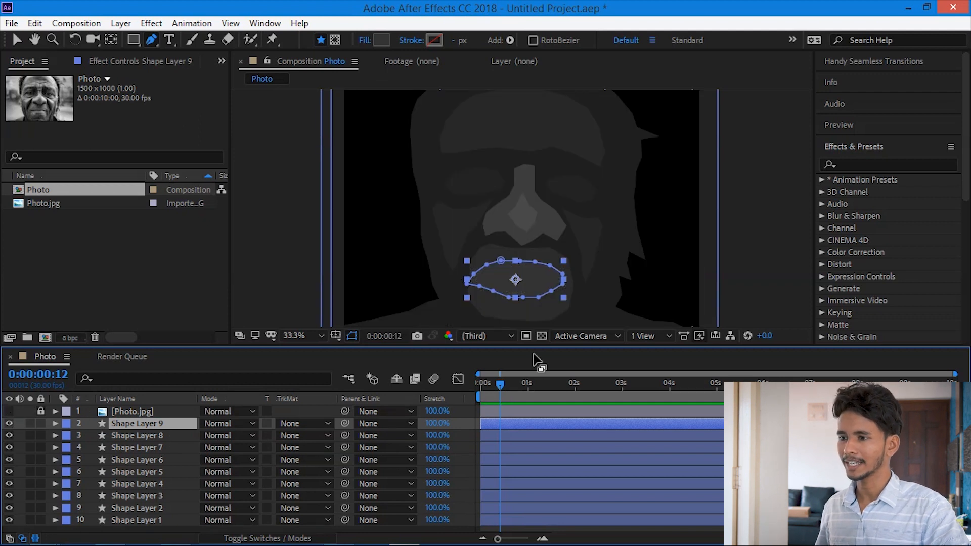
{"action": "key", "text": "comma"}
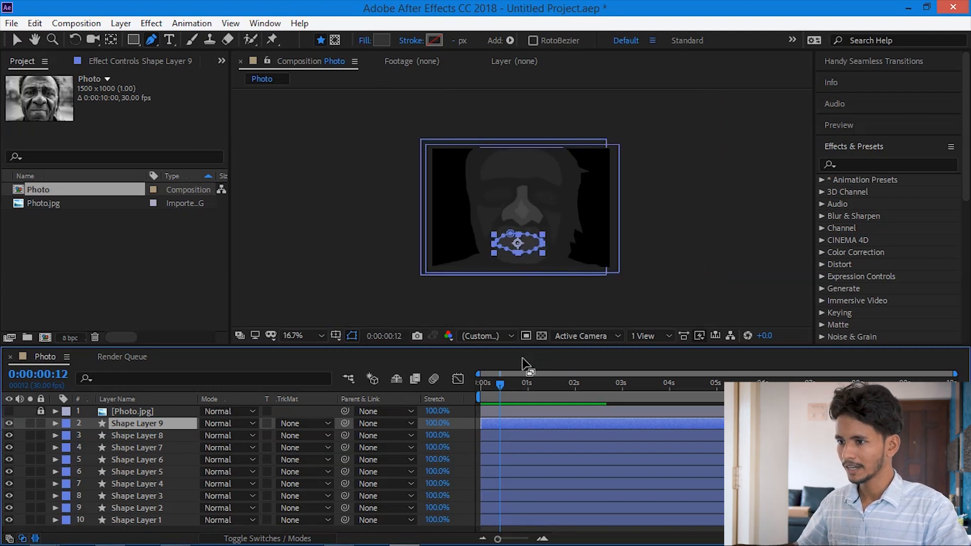
{"action": "left_click_drag", "start_coordinate": [528, 344], "coordinate": [529, 309]}
{"action": "left_click", "coordinate": [213, 506]}
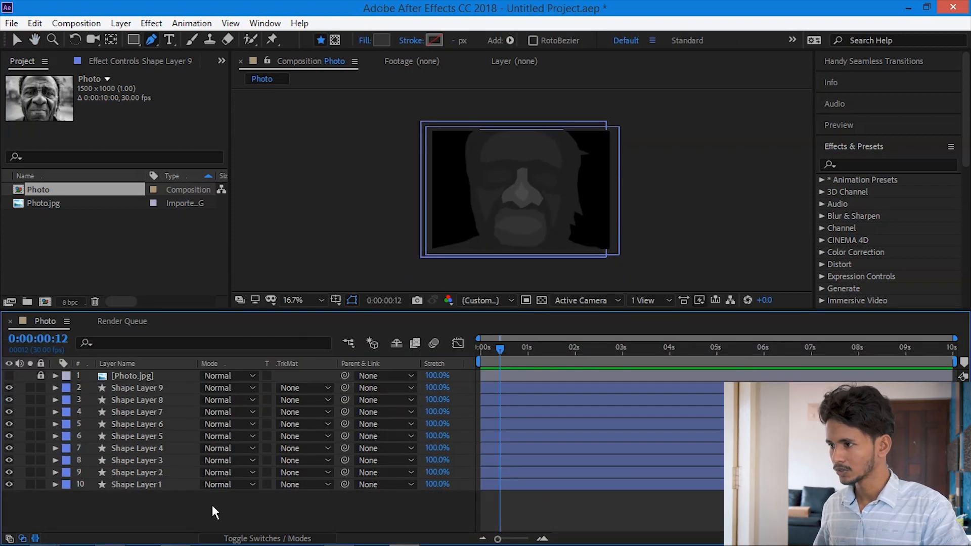
{"action": "left_click", "coordinate": [155, 389]}
{"action": "left_click", "coordinate": [218, 507]}
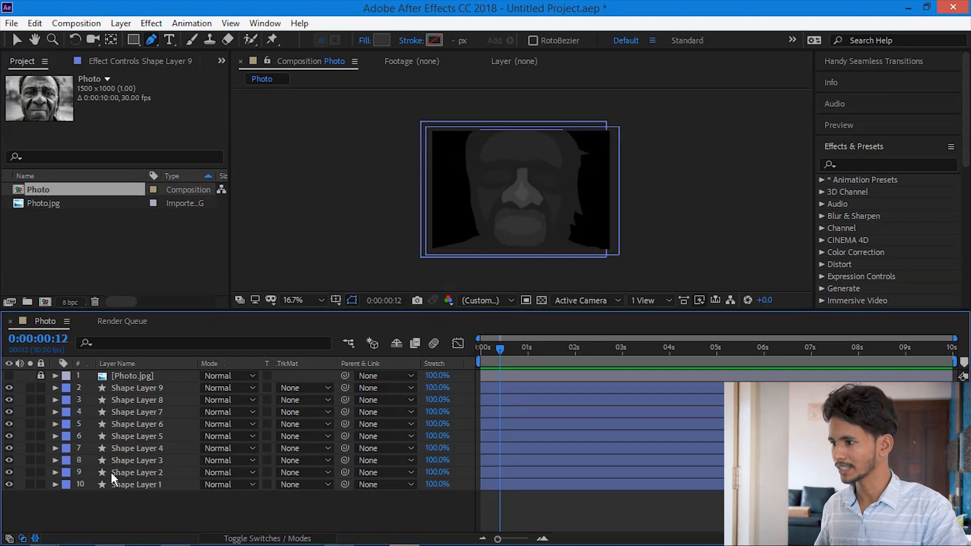
Step: Set the fill of the forehead shape in Shape Layer 3 to RGB 51, 51, 51
{"action": "left_click", "coordinate": [130, 484]}
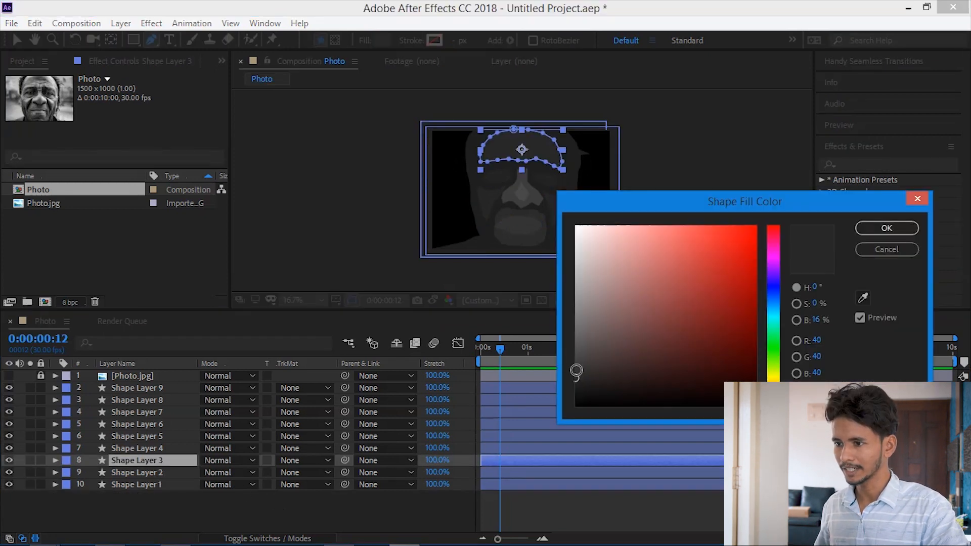
{"action": "left_click_drag", "start_coordinate": [575, 370], "coordinate": [572, 370]}
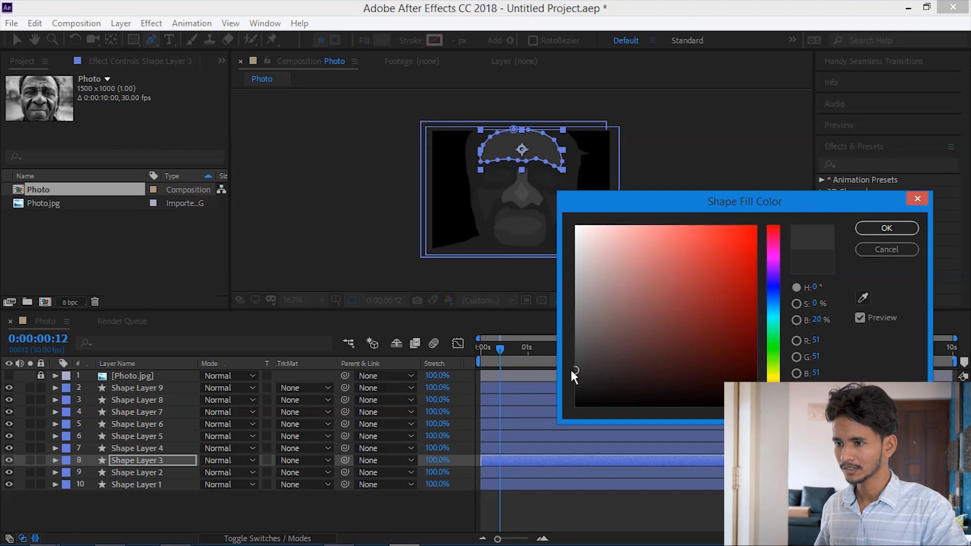
{"action": "left_click", "coordinate": [895, 234]}
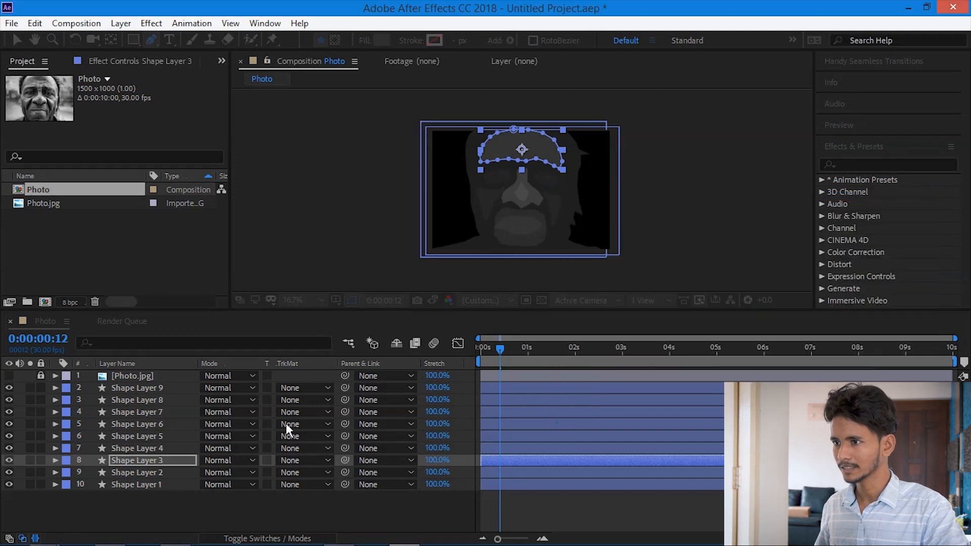
Step: Set the fill of the cheek shapes in Shape Layer 4 to RGB 48, 48, 48
{"action": "left_click", "coordinate": [159, 447]}
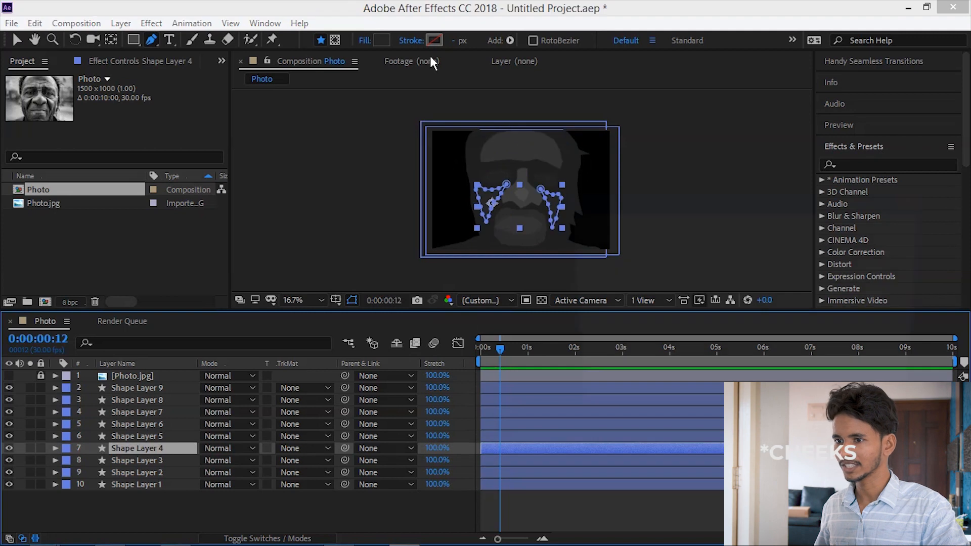
{"action": "left_click", "coordinate": [382, 40]}
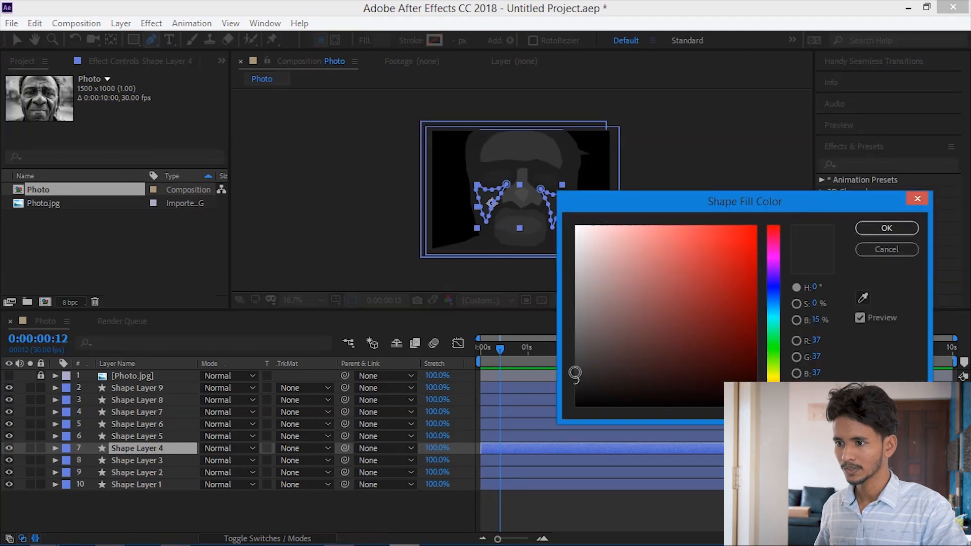
{"action": "left_click_drag", "start_coordinate": [575, 373], "coordinate": [572, 372]}
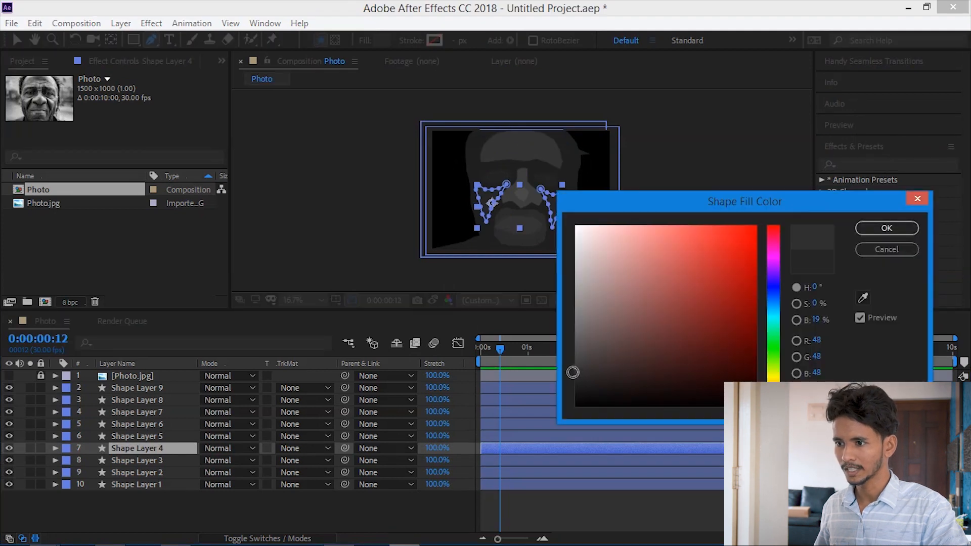
{"action": "left_click", "coordinate": [916, 228]}
{"action": "left_click", "coordinate": [413, 508]}
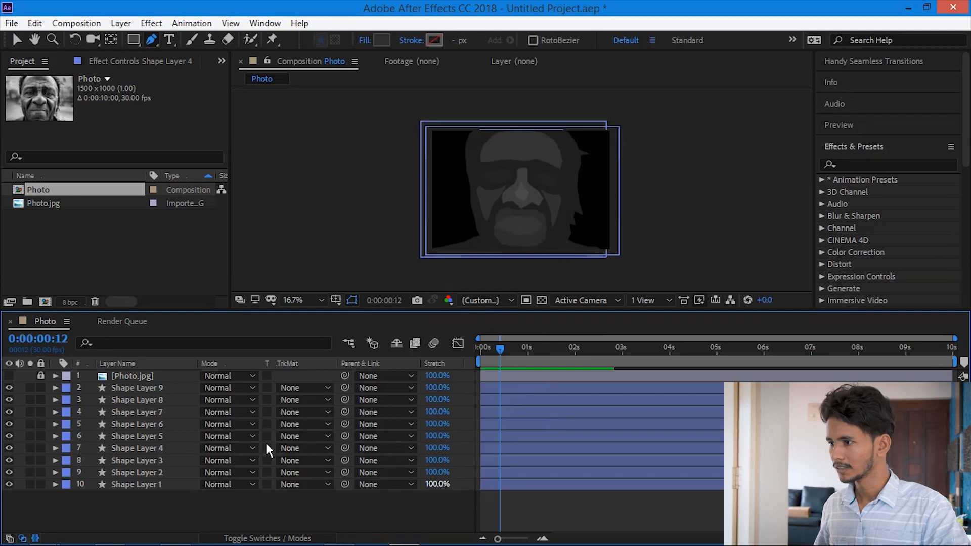
Step: Lighten the gray fill of both eye shapes in Shape Layer 8
{"action": "left_click", "coordinate": [149, 423]}
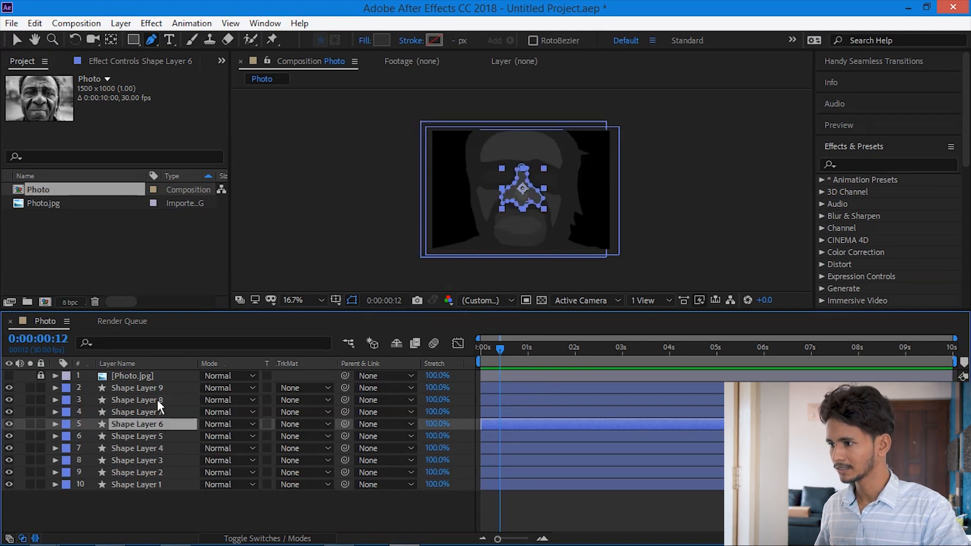
{"action": "left_click", "coordinate": [154, 400]}
{"action": "left_click", "coordinate": [381, 41]}
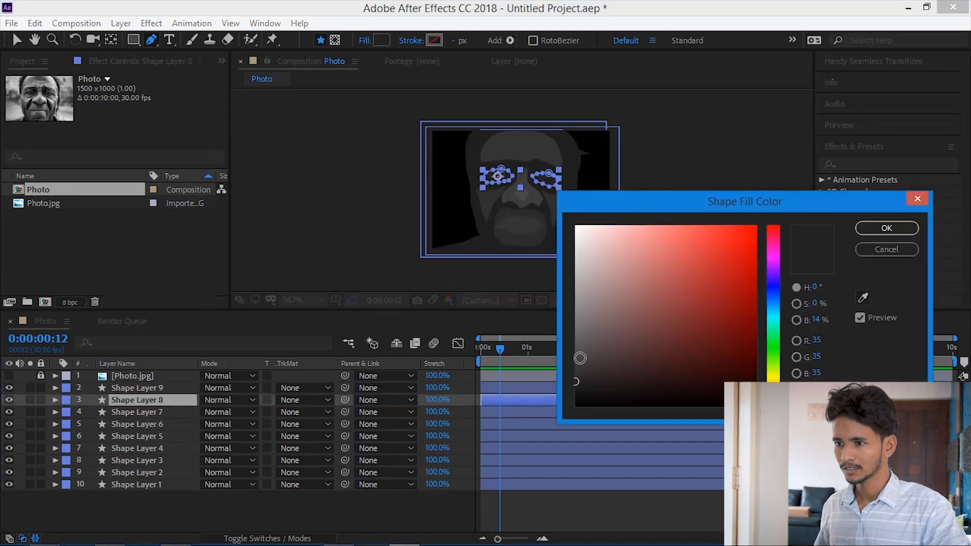
{"action": "key", "text": "Return"}
{"action": "left_click", "coordinate": [405, 513]}
{"action": "left_click", "coordinate": [142, 398]}
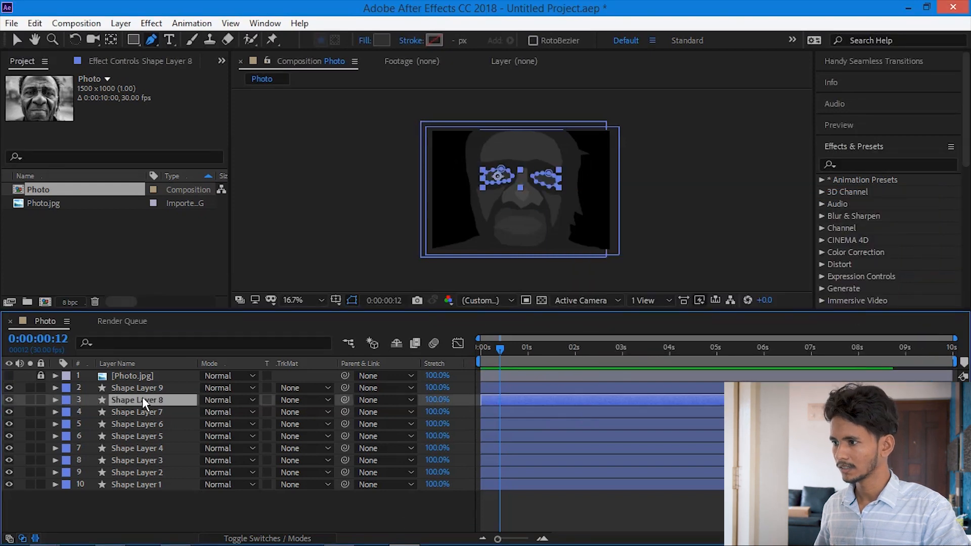
{"action": "left_click", "coordinate": [382, 41]}
{"action": "left_click", "coordinate": [885, 225]}
{"action": "left_click", "coordinate": [410, 510]}
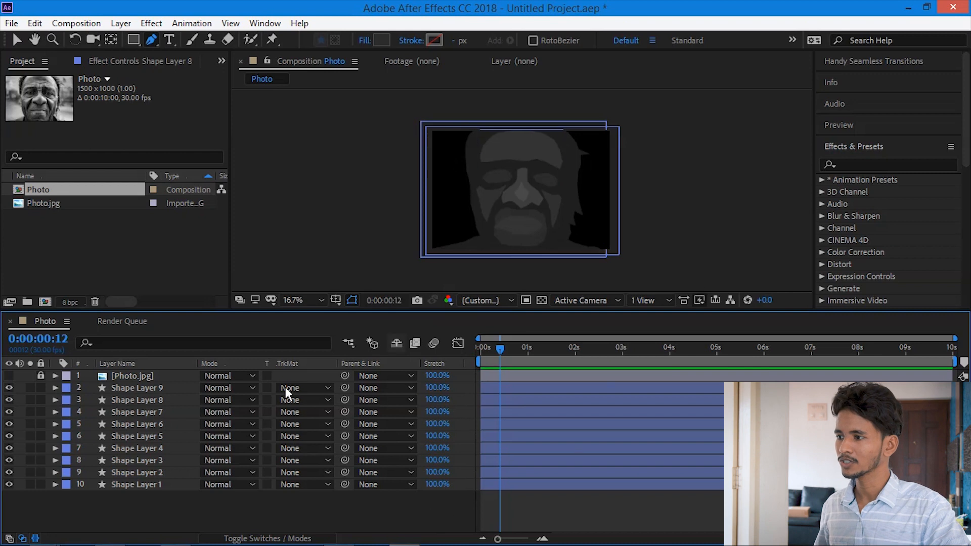
Step: Pre-compose Shape Layers 1 through 9 into a new composition named Depth Map, moving all attributes into it
{"action": "left_click_drag", "start_coordinate": [507, 354], "coordinate": [486, 350]}
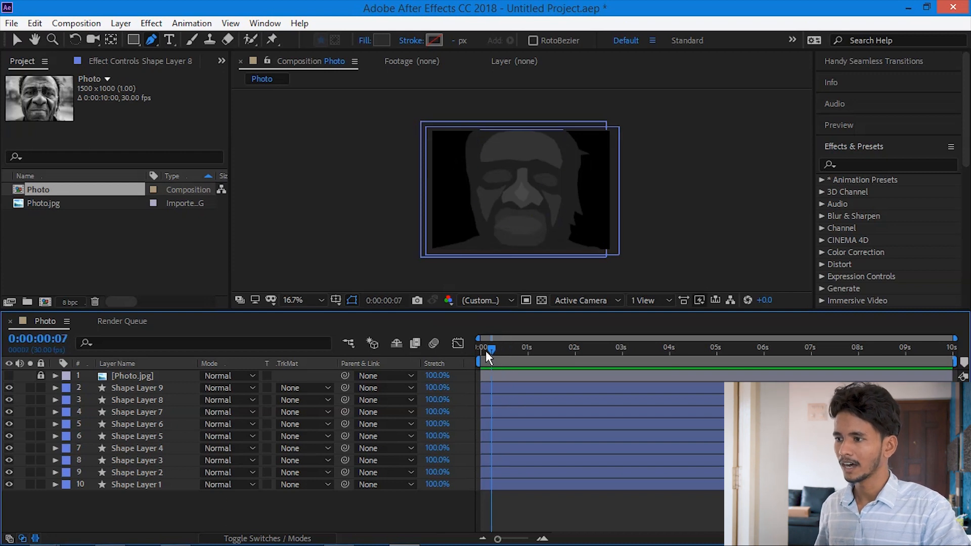
{"action": "left_click", "coordinate": [308, 299]}
{"action": "left_click", "coordinate": [302, 144]}
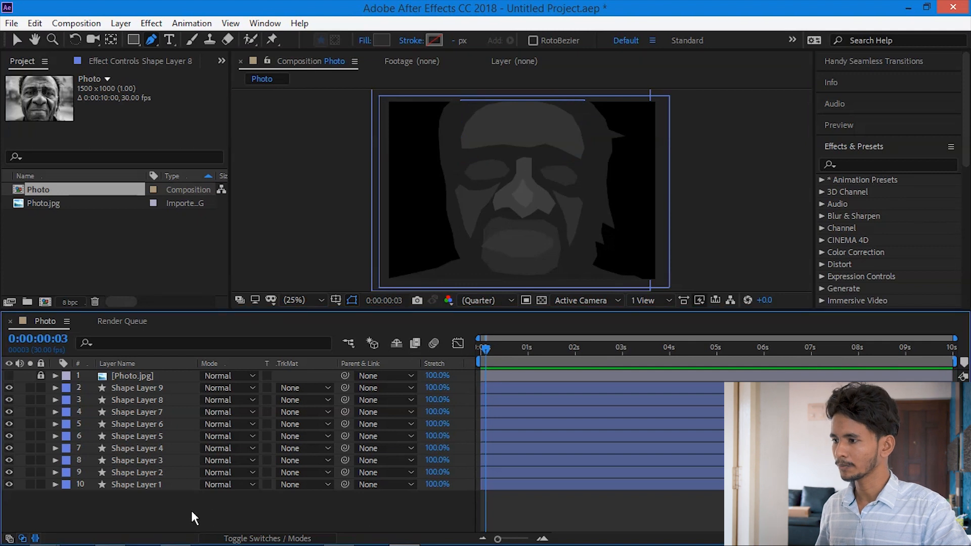
{"action": "left_click", "coordinate": [177, 484]}
{"action": "left_click", "coordinate": [174, 388], "text": "shift"}
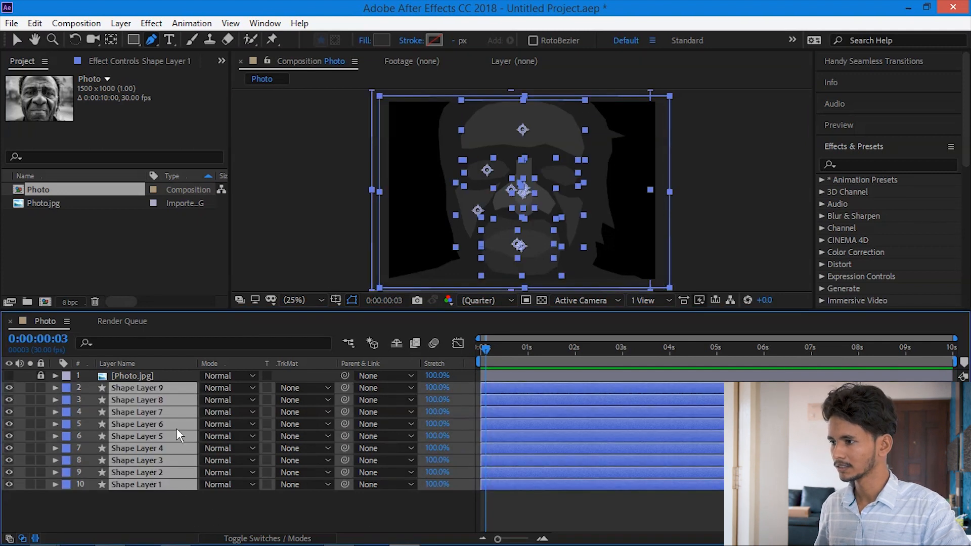
{"action": "right_click", "coordinate": [178, 480]}
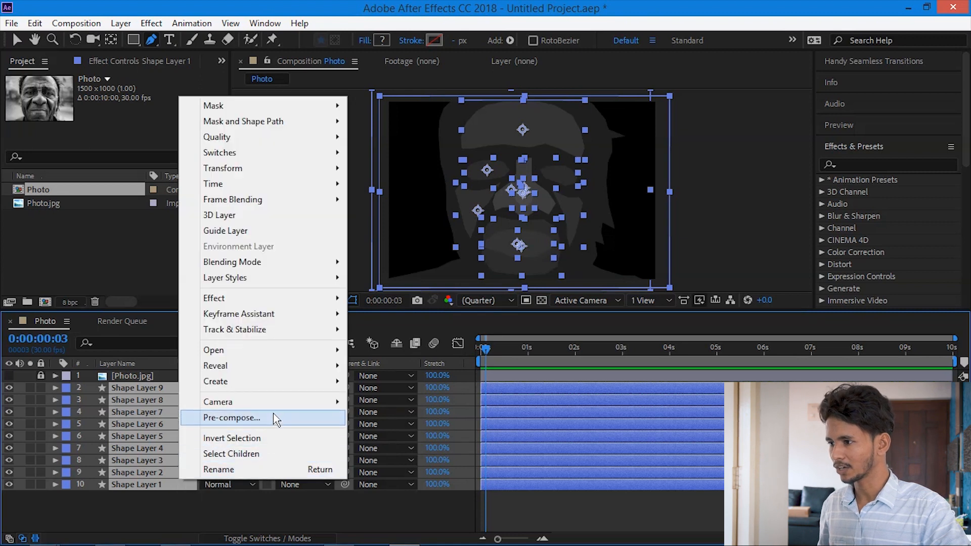
{"action": "left_click", "coordinate": [274, 418]}
{"action": "type", "text": "Ma"}
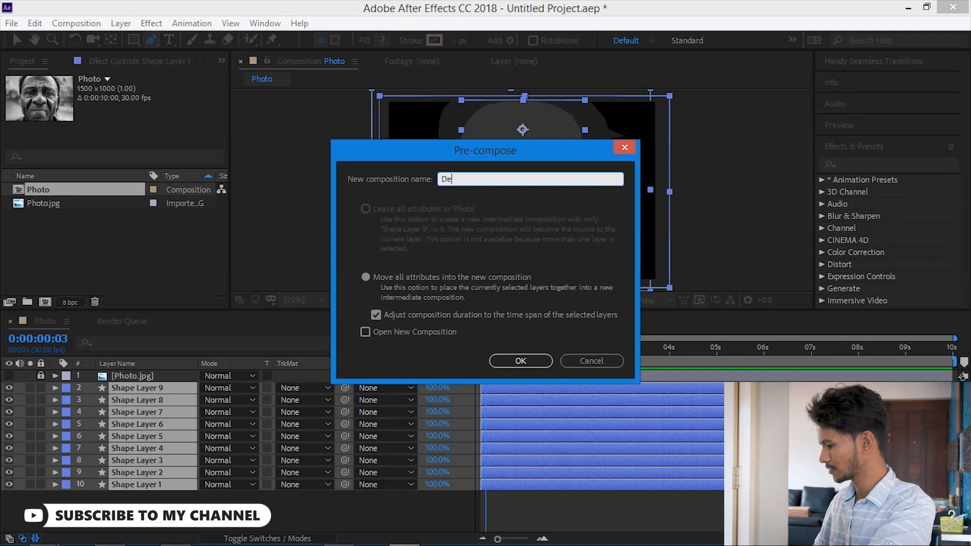
{"action": "type", "text": "pth Map"}
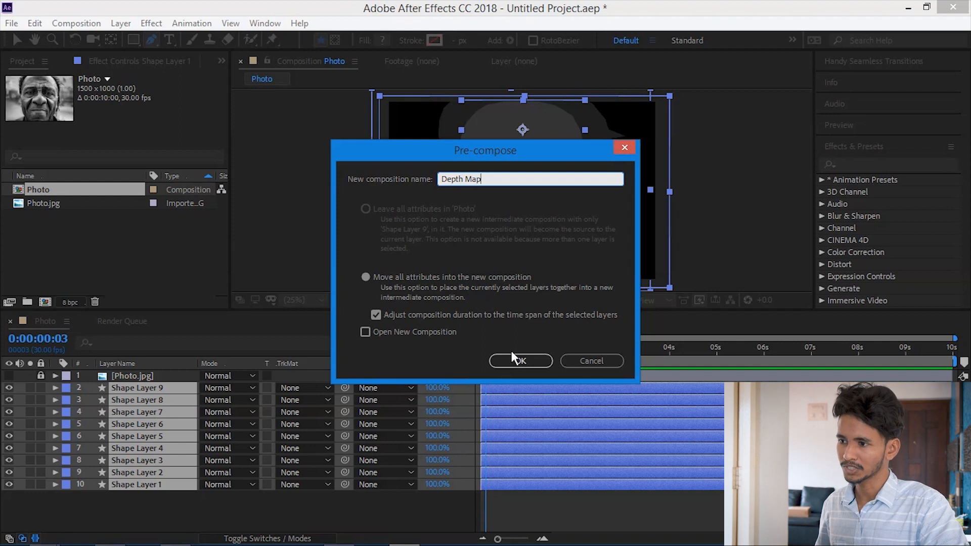
{"action": "left_click", "coordinate": [521, 362]}
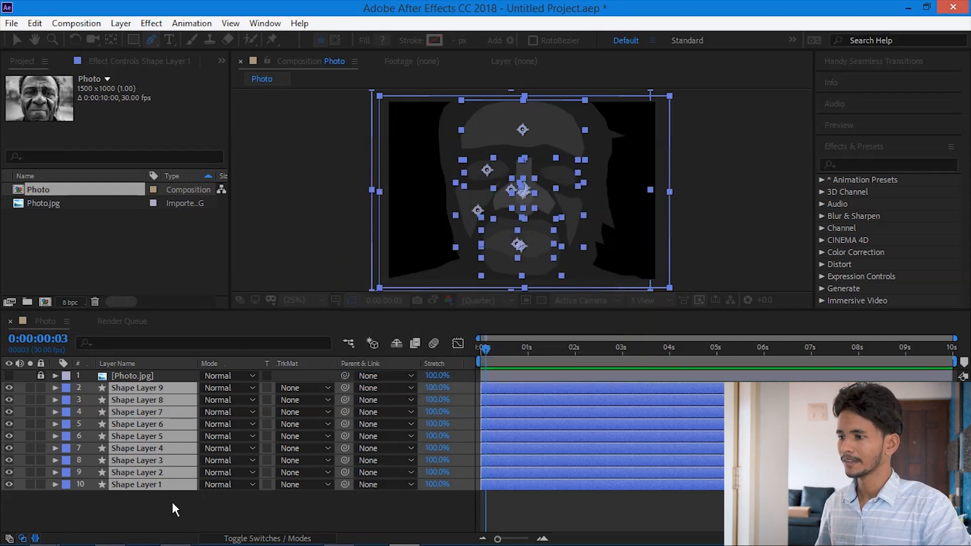
{"action": "left_click", "coordinate": [232, 509]}
{"action": "left_click", "coordinate": [168, 387]}
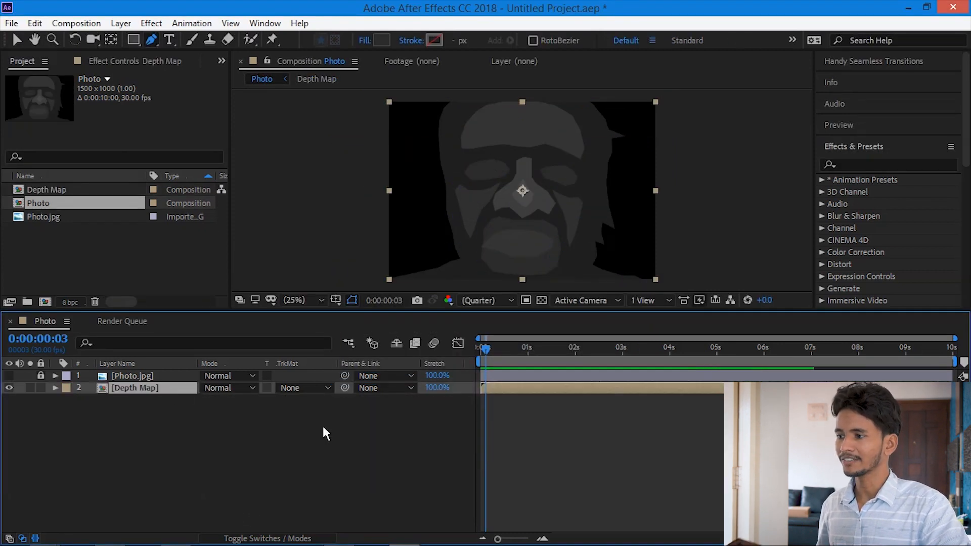
Step: Find the Gaussian Blur effect by searching for "Gaus" and apply it to the Depth Map layer
{"action": "left_click", "coordinate": [883, 164]}
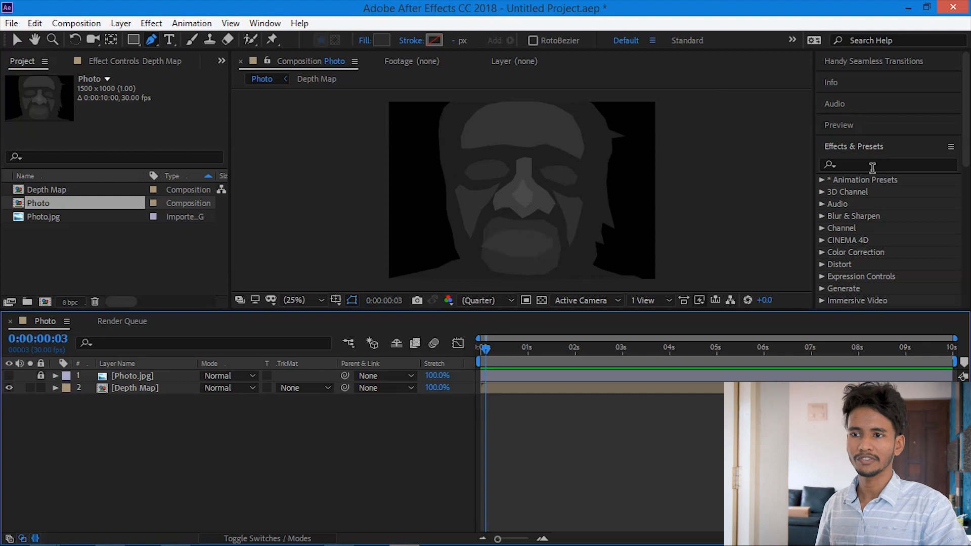
{"action": "left_click", "coordinate": [872, 168]}
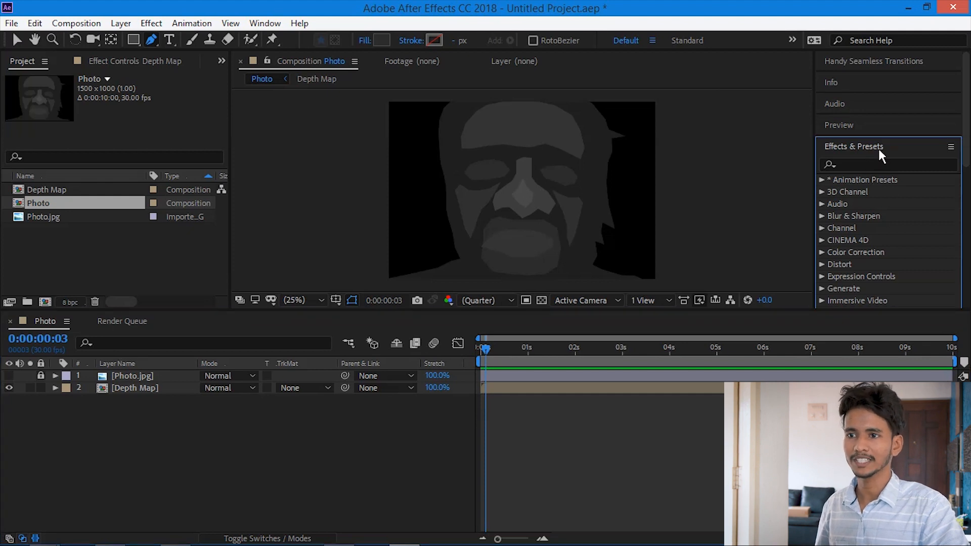
{"action": "left_click", "coordinate": [277, 23]}
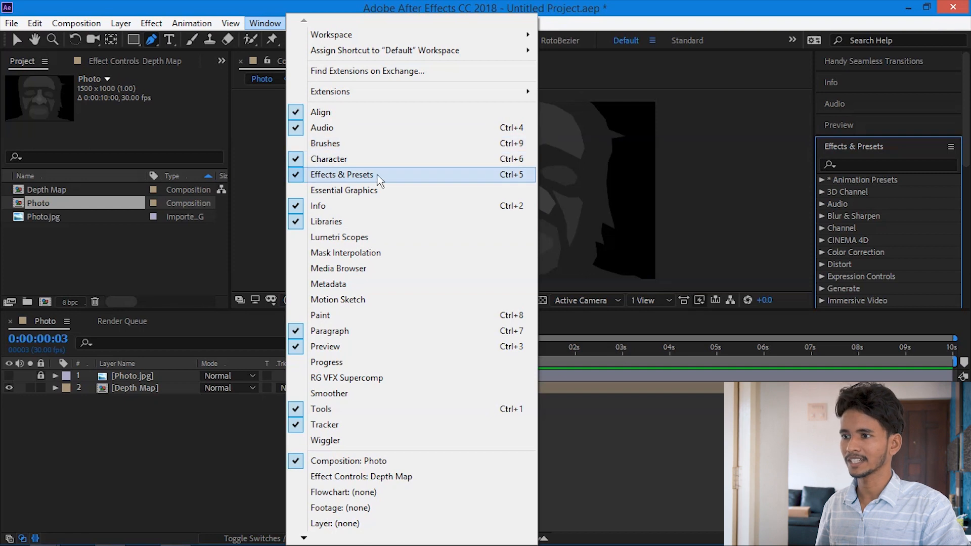
{"action": "left_click", "coordinate": [447, 177]}
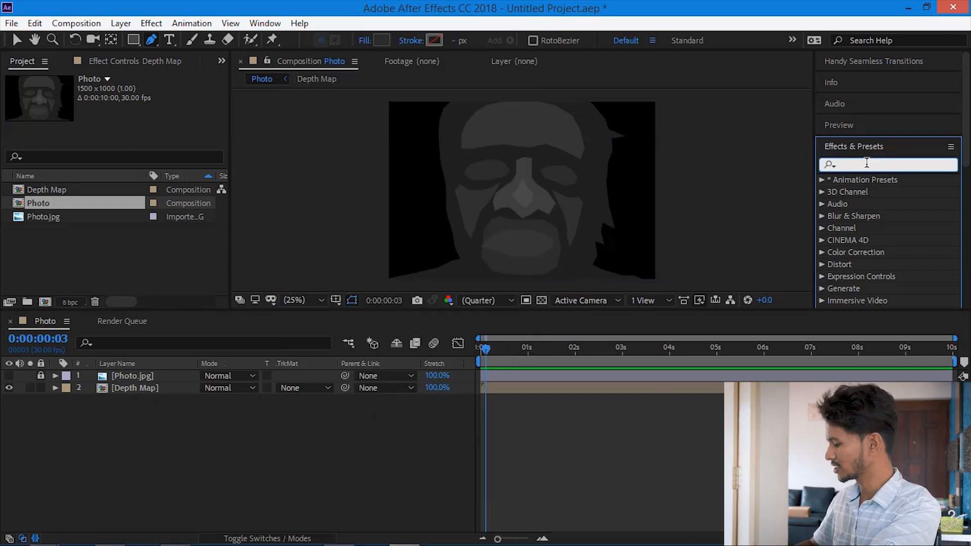
{"action": "type", "text": "Gaus"}
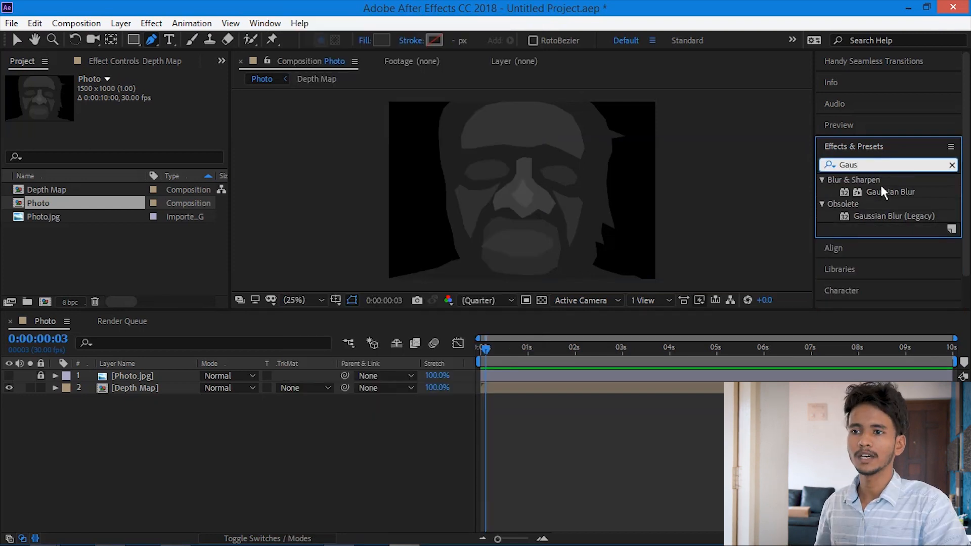
{"action": "left_click", "coordinate": [895, 193]}
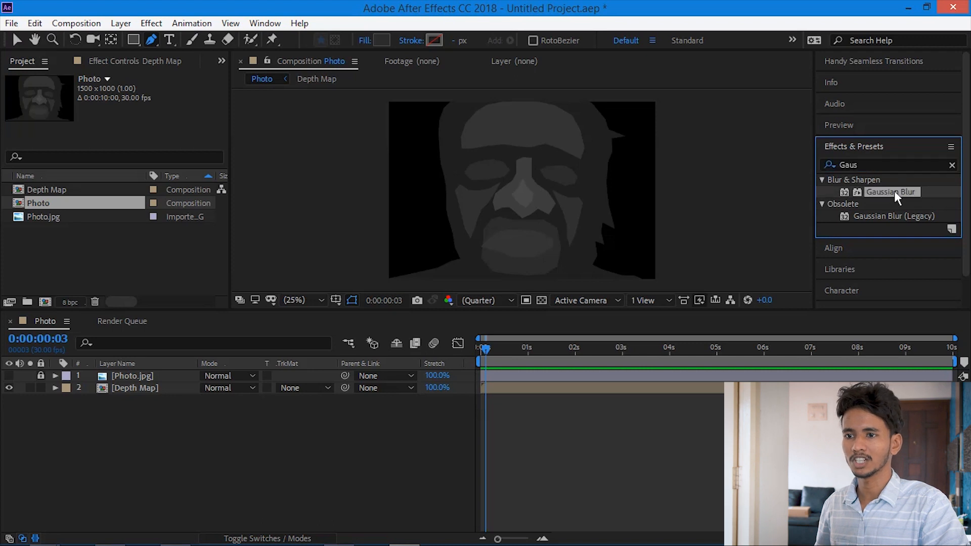
{"action": "left_click_drag", "start_coordinate": [899, 192], "coordinate": [169, 395]}
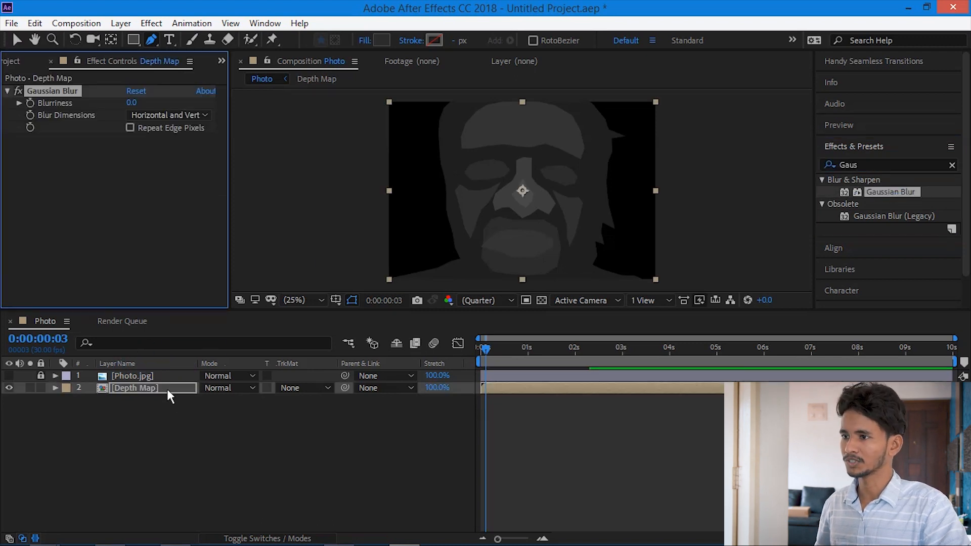
Step: Turn on Repeat Edge Pixels for the Gaussian Blur and set its Blurriness to 80 after trying 50
{"action": "left_click", "coordinate": [129, 128]}
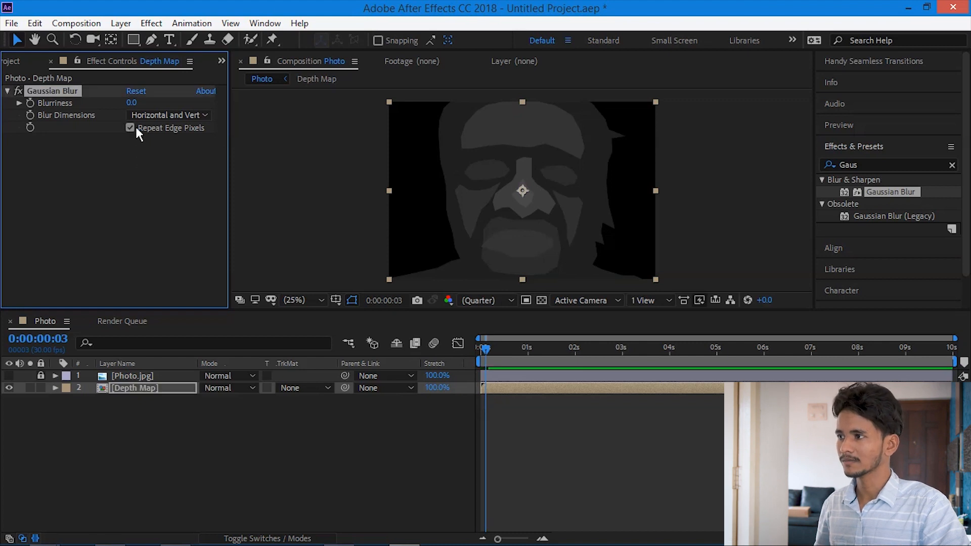
{"action": "left_click", "coordinate": [132, 102]}
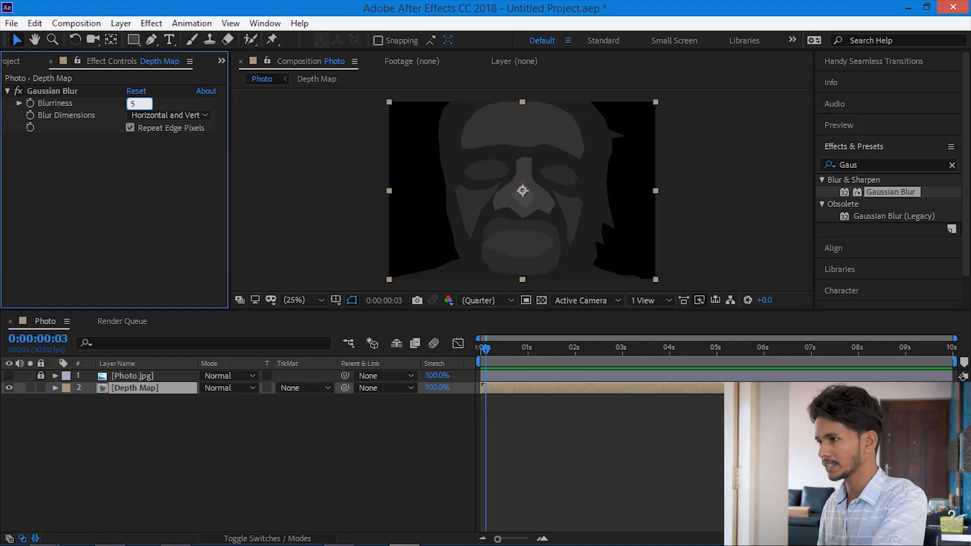
{"action": "type", "text": "50"}
{"action": "key", "text": "Return"}
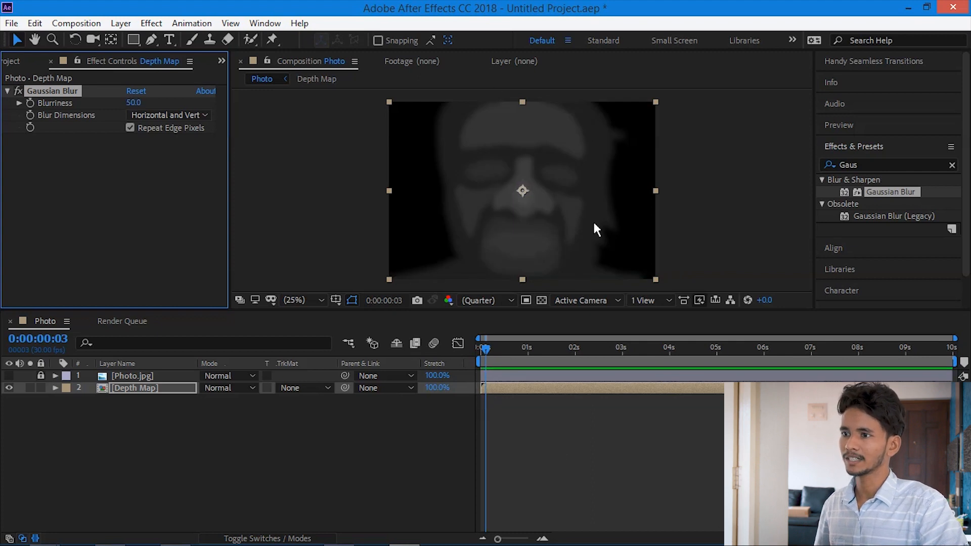
{"action": "left_click", "coordinate": [134, 103]}
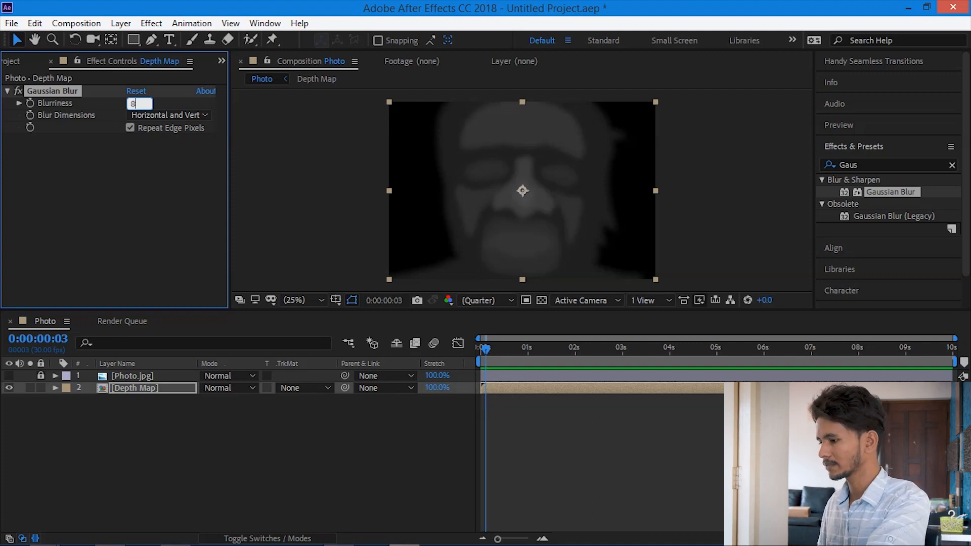
{"action": "key", "text": "Return"}
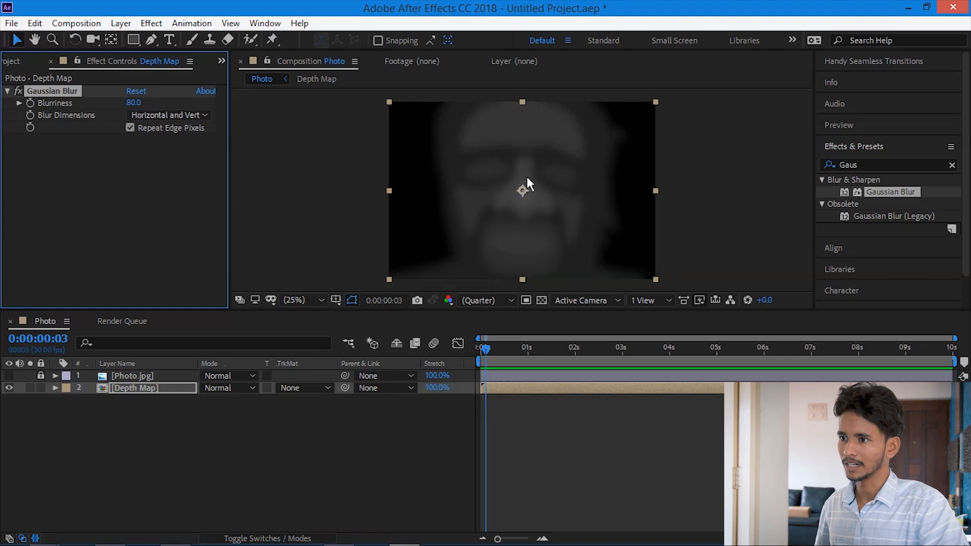
Step: Unlock the Photo.jpg layer and make it visible again
{"action": "left_click", "coordinate": [433, 428]}
{"action": "left_click", "coordinate": [41, 375]}
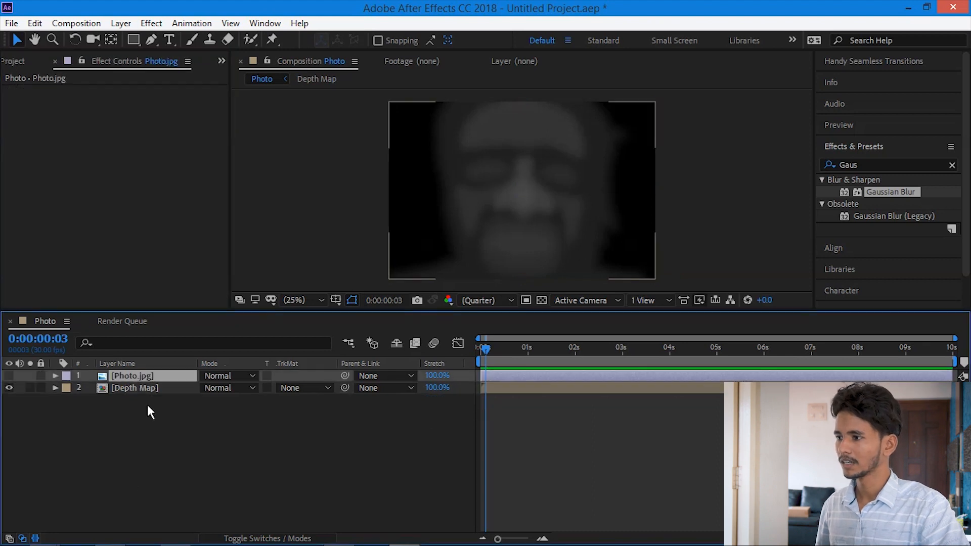
{"action": "left_click", "coordinate": [9, 376]}
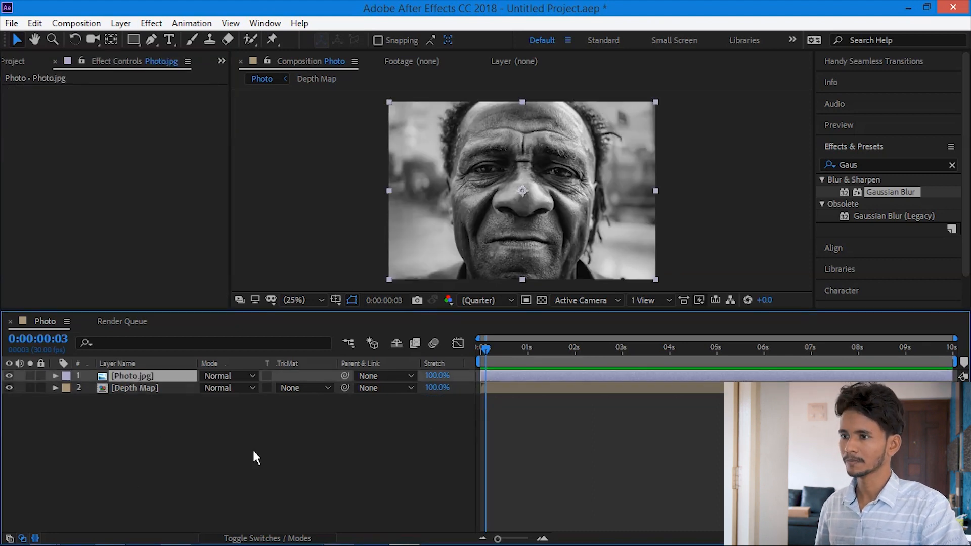
Step: Find the Displacement Map effect by searching for "displacemen" and apply it to the Photo.jpg layer
{"action": "left_click", "coordinate": [879, 165]}
{"action": "left_click", "coordinate": [879, 165]}
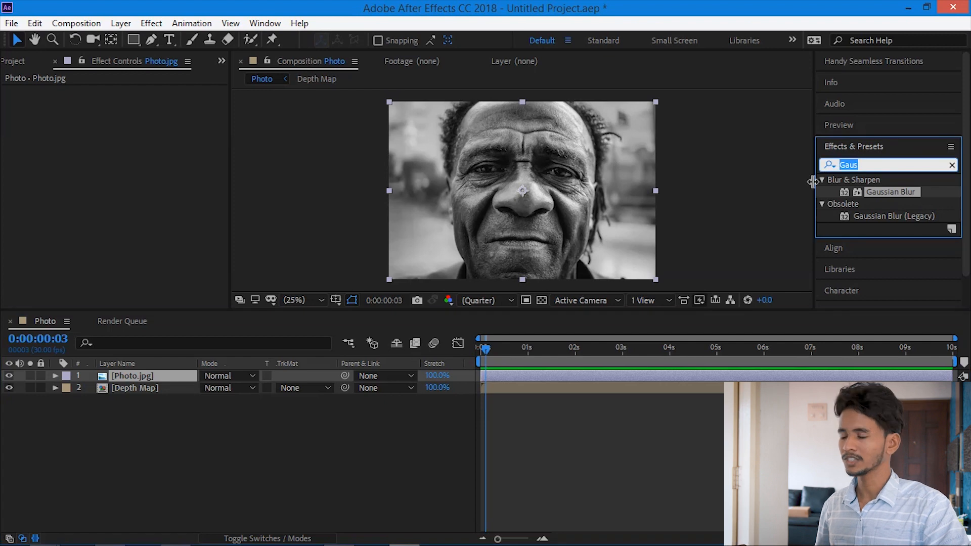
{"action": "type", "text": "di"}
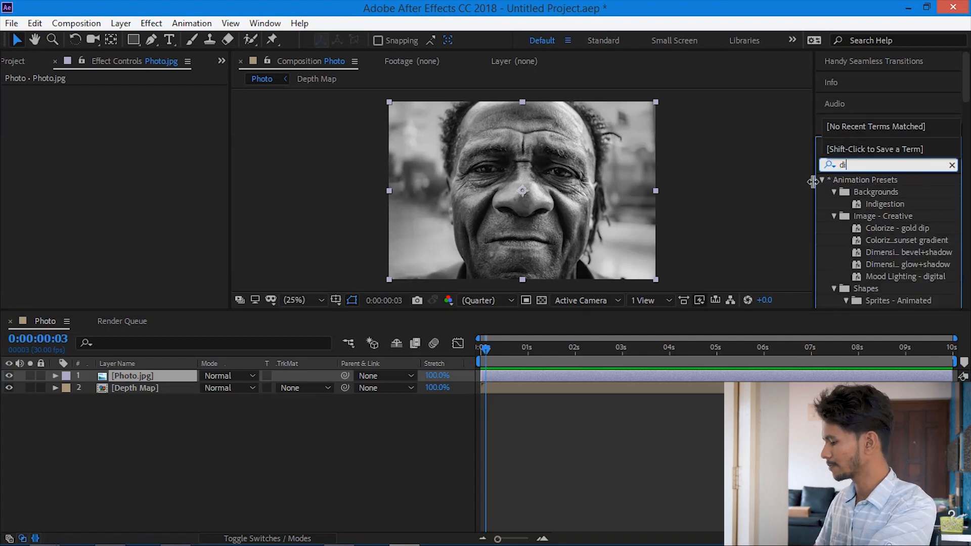
{"action": "type", "text": "splacemen"}
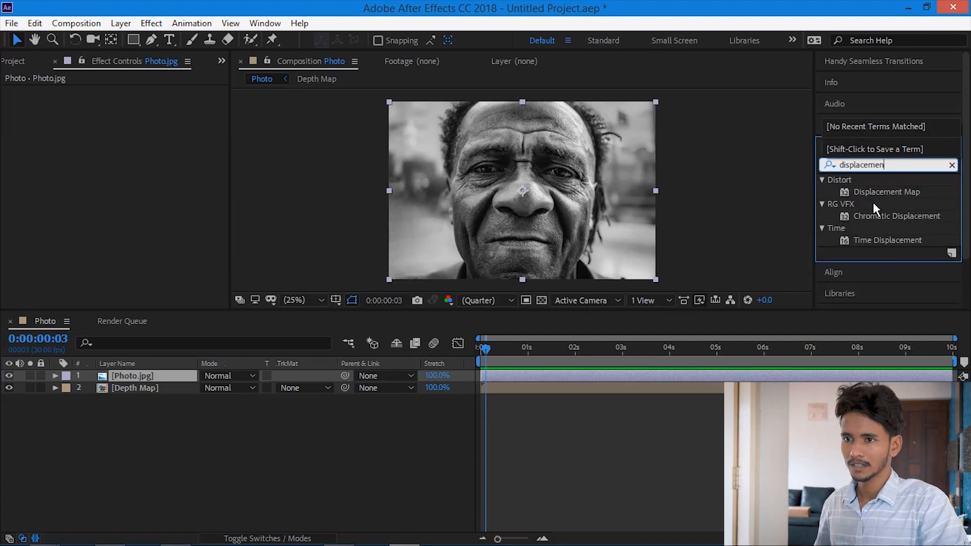
{"action": "left_click_drag", "start_coordinate": [886, 192], "coordinate": [166, 375]}
Step: Set the Displacement Map Layer to Depth Map, using Effects & Masks as its source
{"action": "left_click", "coordinate": [147, 104]}
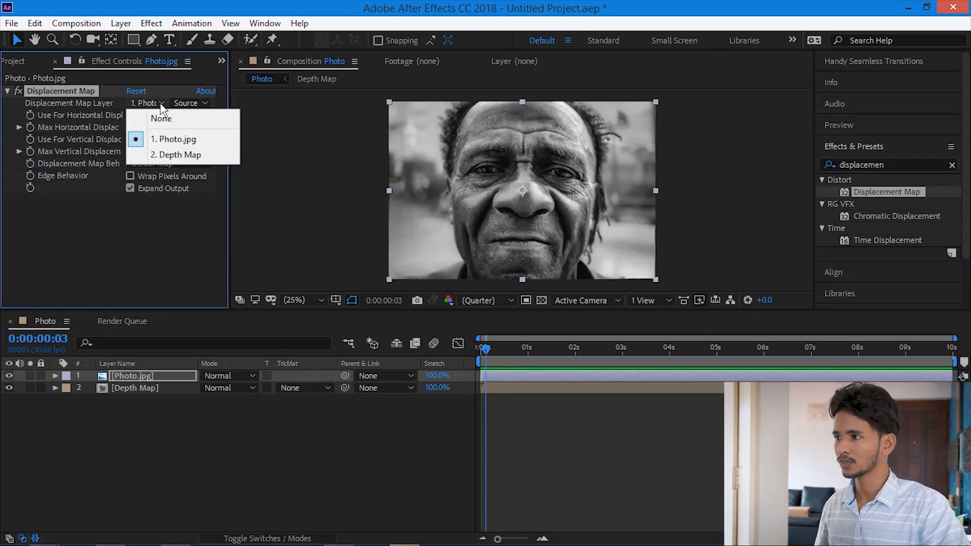
{"action": "left_click", "coordinate": [191, 158]}
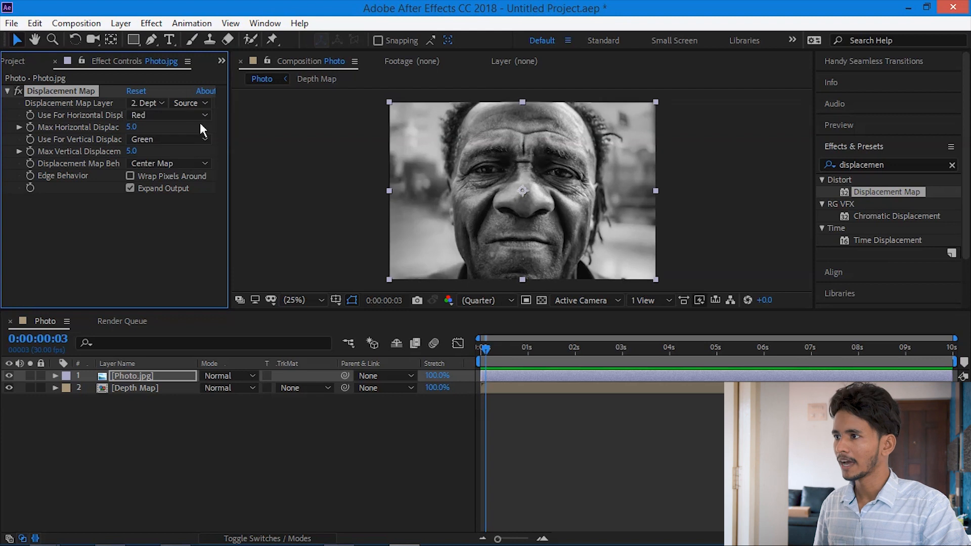
{"action": "left_click", "coordinate": [199, 103]}
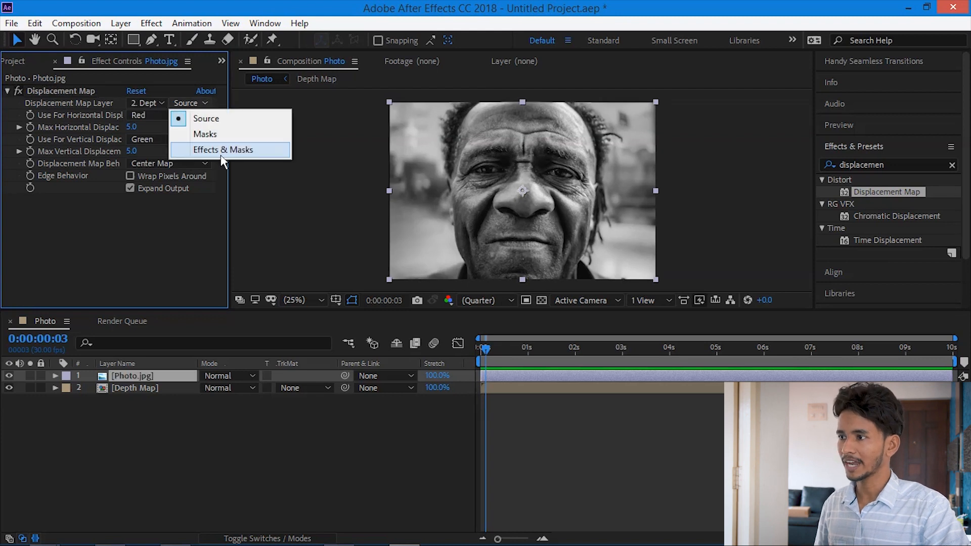
{"action": "left_click", "coordinate": [221, 155]}
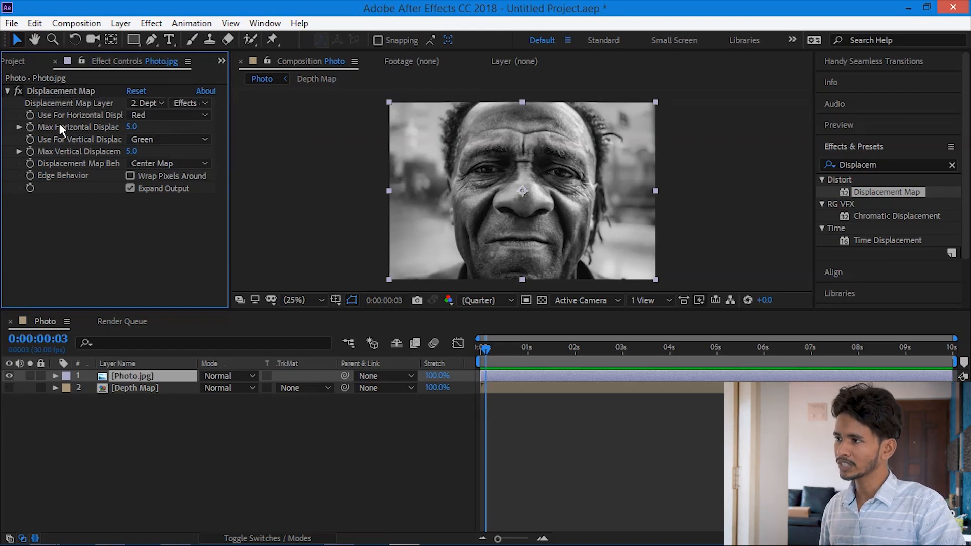
Step: Use Luminance for both the horizontal and the vertical displacement in the Displacement Map effect
{"action": "left_click", "coordinate": [182, 117]}
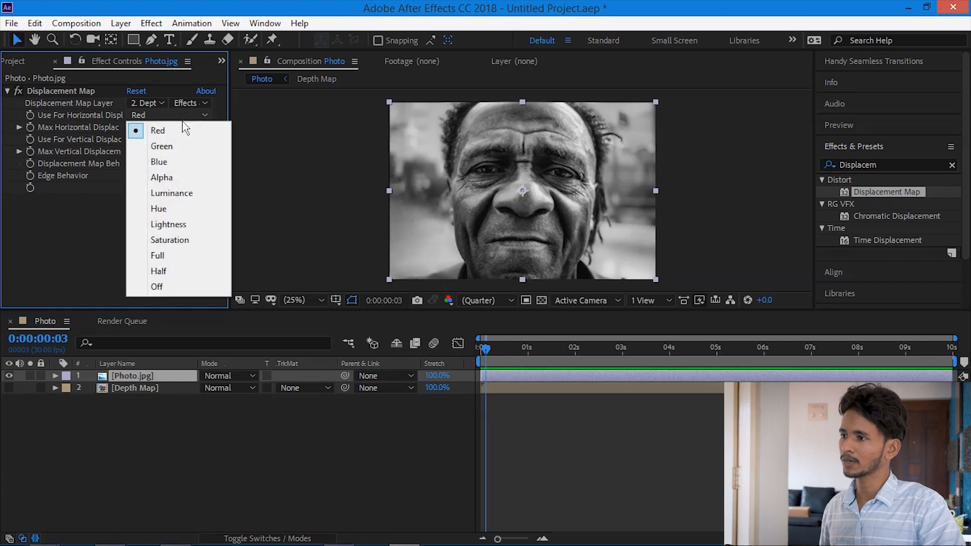
{"action": "left_click", "coordinate": [187, 194]}
{"action": "left_click", "coordinate": [75, 156]}
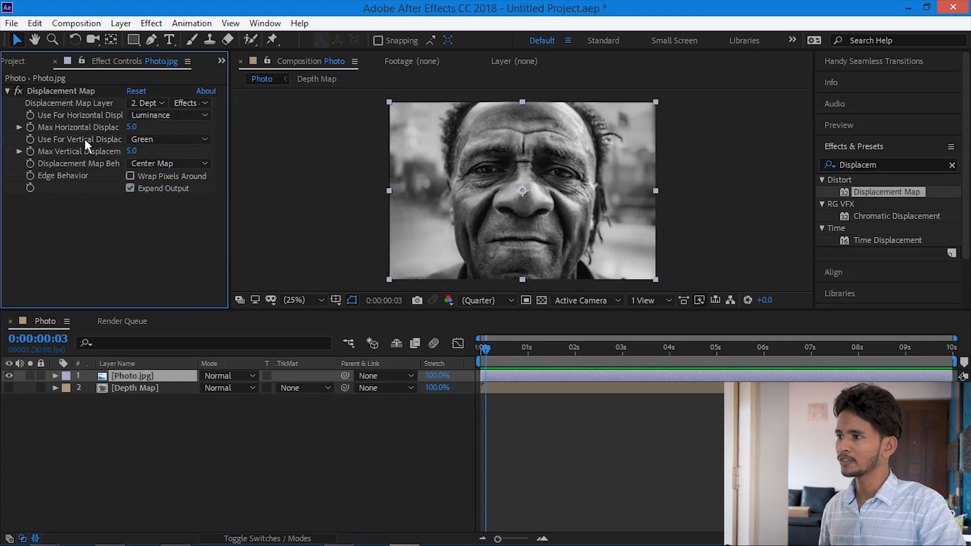
{"action": "left_click", "coordinate": [178, 140]}
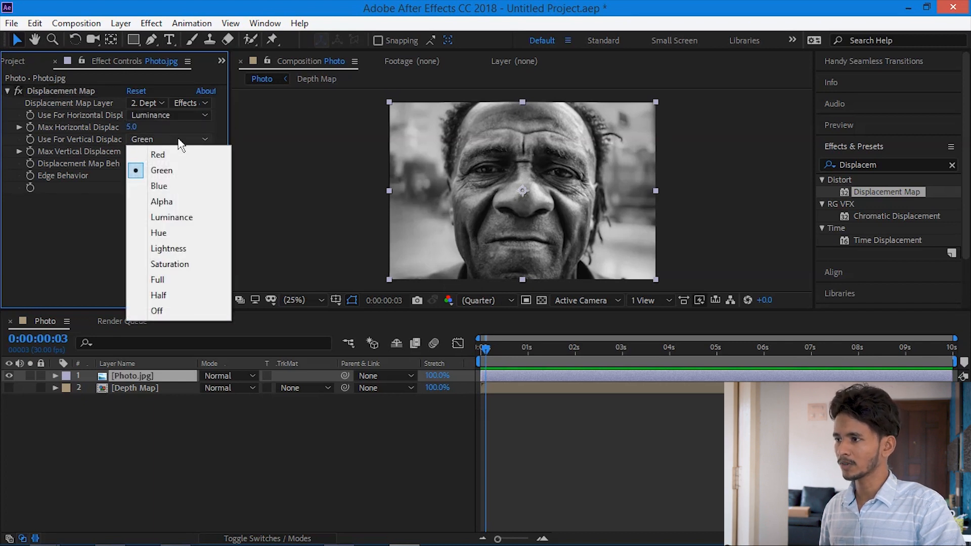
{"action": "left_click", "coordinate": [179, 216]}
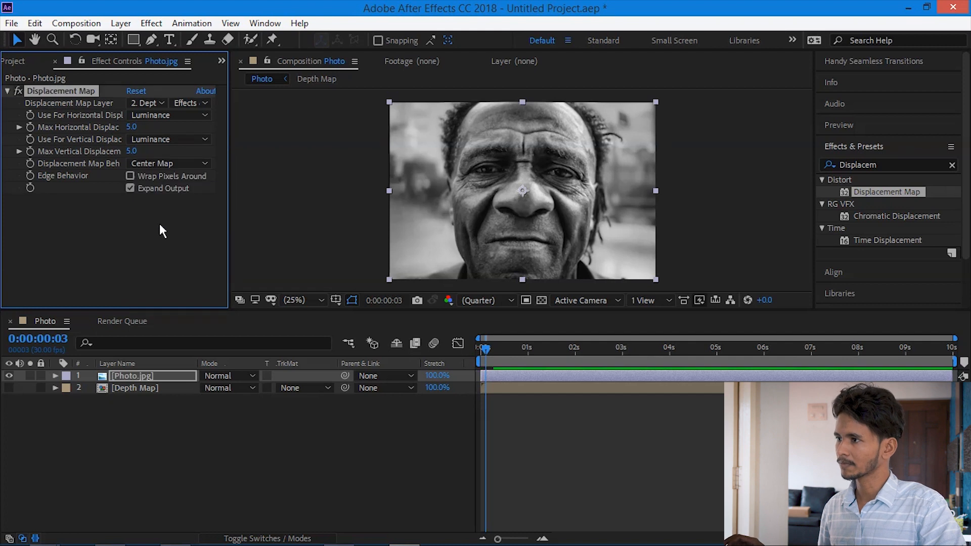
Step: Scale the Photo.jpg and Depth Map layers together to 110%
{"action": "left_click", "coordinate": [183, 438]}
{"action": "key", "text": "Home"}
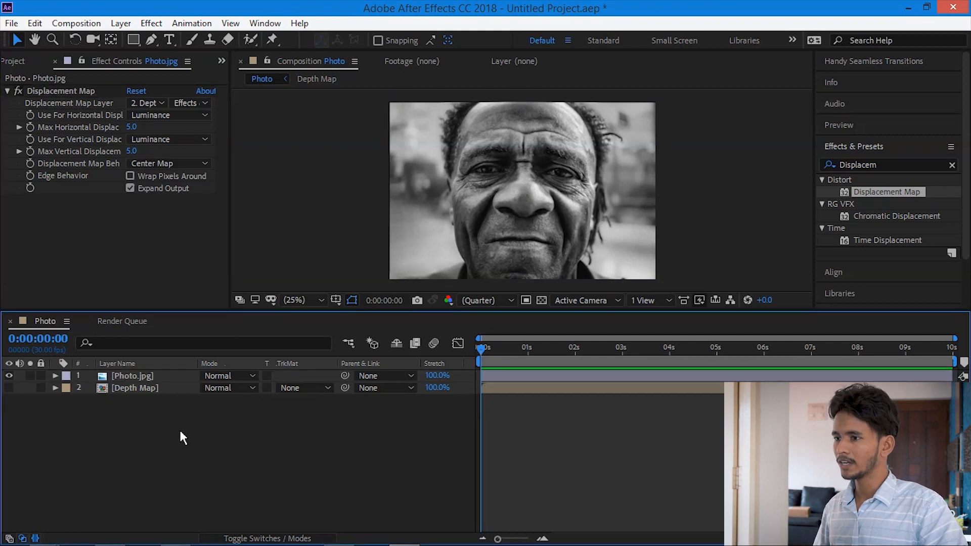
{"action": "left_click_drag", "start_coordinate": [186, 429], "coordinate": [144, 375]}
{"action": "key", "text": "s"}
{"action": "type", "text": "110"}
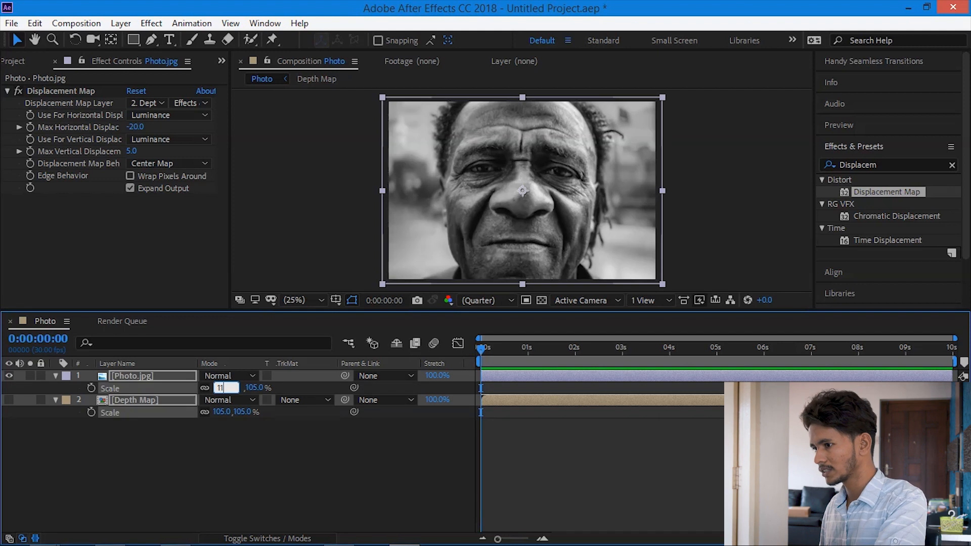
{"action": "key", "text": "Return"}
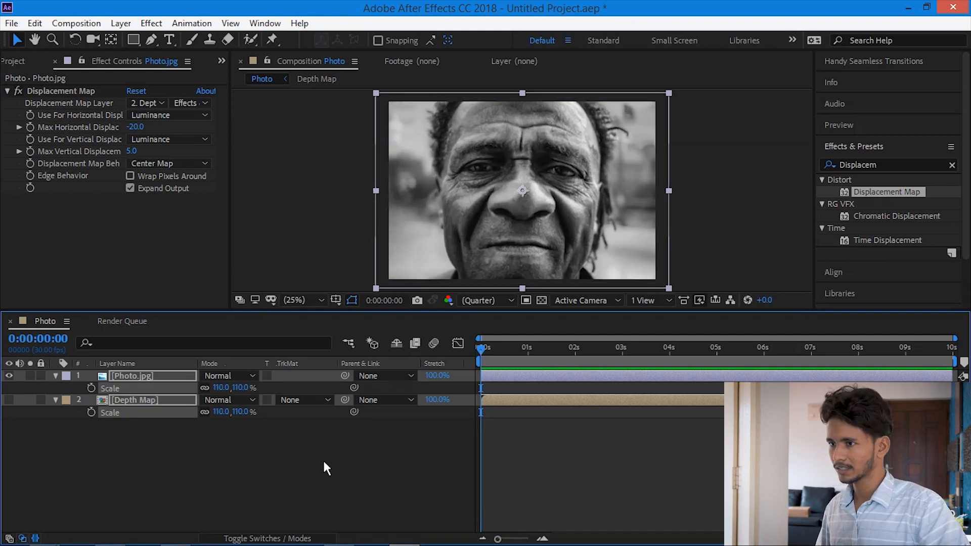
Step: Undo the last two changes and try lowering Max Horizontal Displacement on the photo
{"action": "key", "text": "ctrl+z"}
{"action": "key", "text": "ctrl+z"}
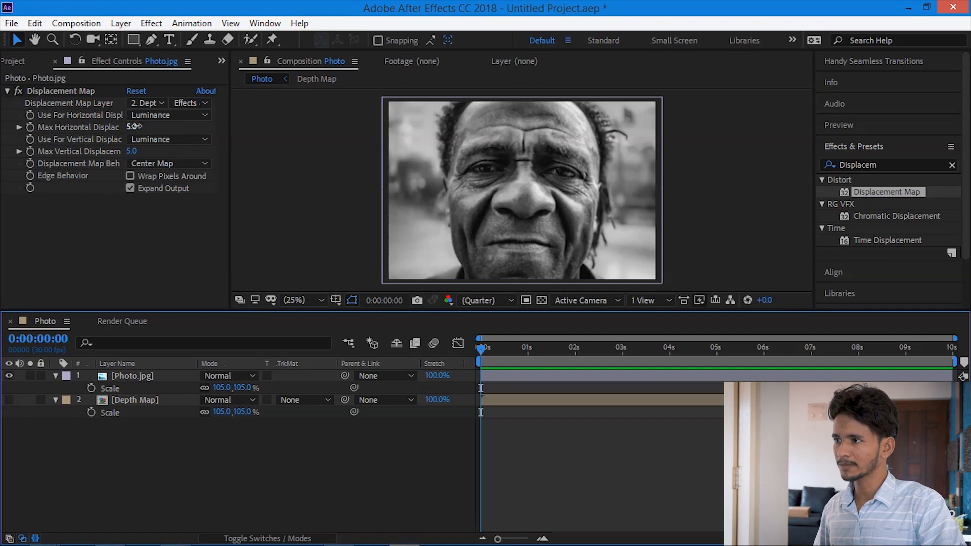
{"action": "left_click_drag", "start_coordinate": [139, 127], "coordinate": [97, 128]}
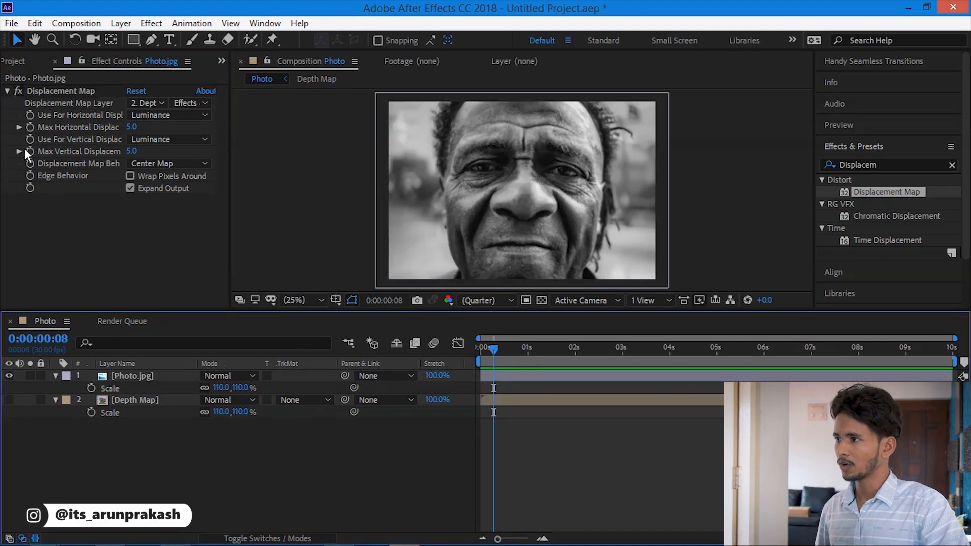
Step: Start keyframing Max Horizontal Displacement at 0:00:00:00 with a value of -50
{"action": "left_click", "coordinate": [29, 126]}
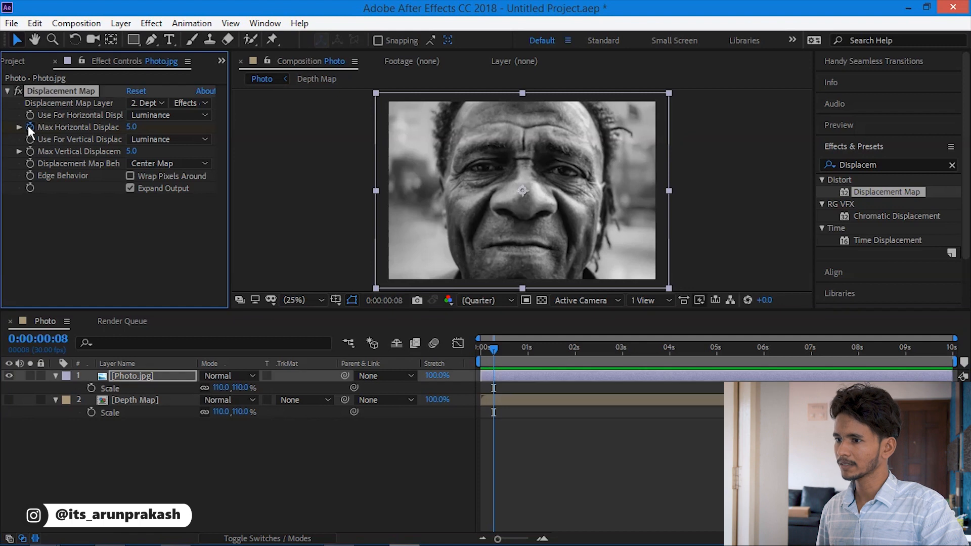
{"action": "key", "text": "ctrl+z"}
{"action": "left_click_drag", "start_coordinate": [505, 346], "coordinate": [445, 345]}
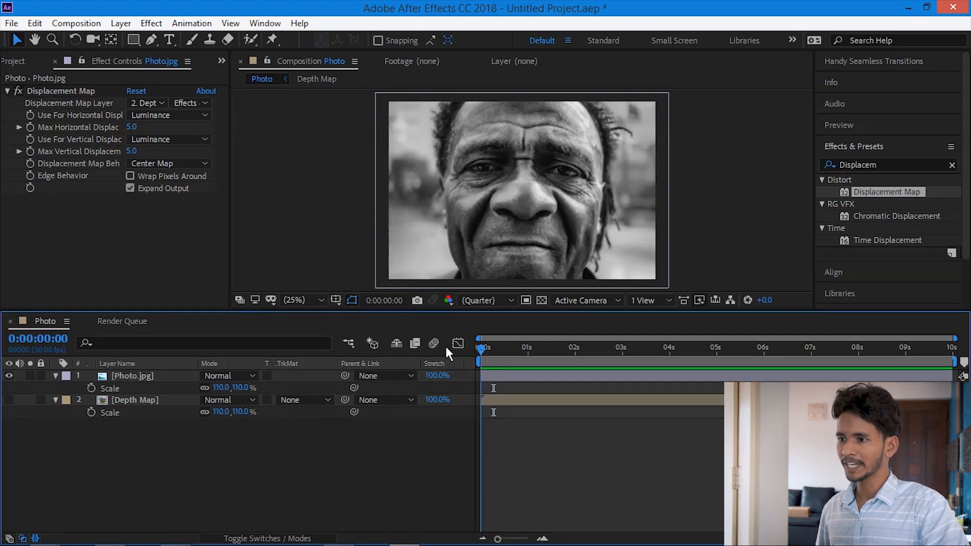
{"action": "left_click", "coordinate": [30, 126]}
{"action": "left_click_drag", "start_coordinate": [135, 125], "coordinate": [92, 127]}
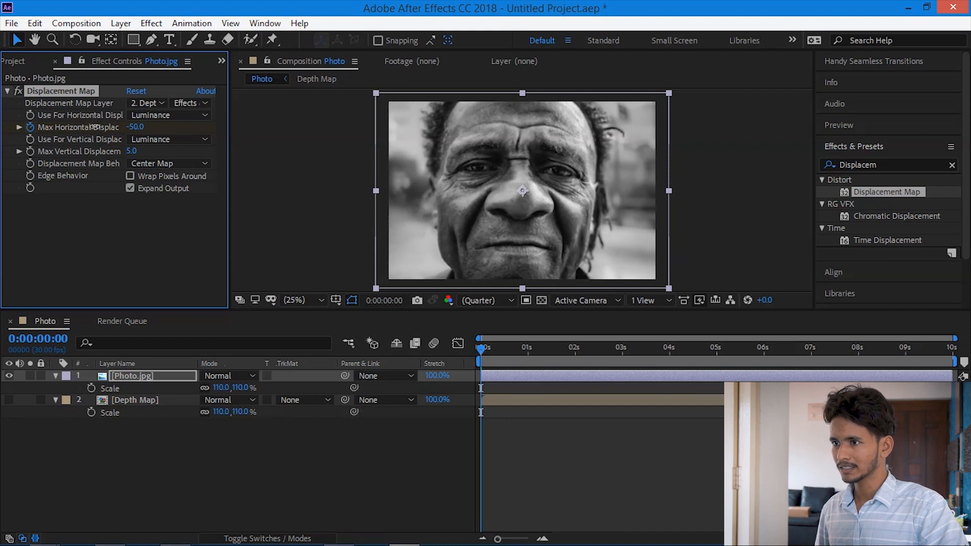
Step: Set Max Horizontal Displacement to 50 at 0:00:00:15 as the second keyframe
{"action": "key", "text": "space"}
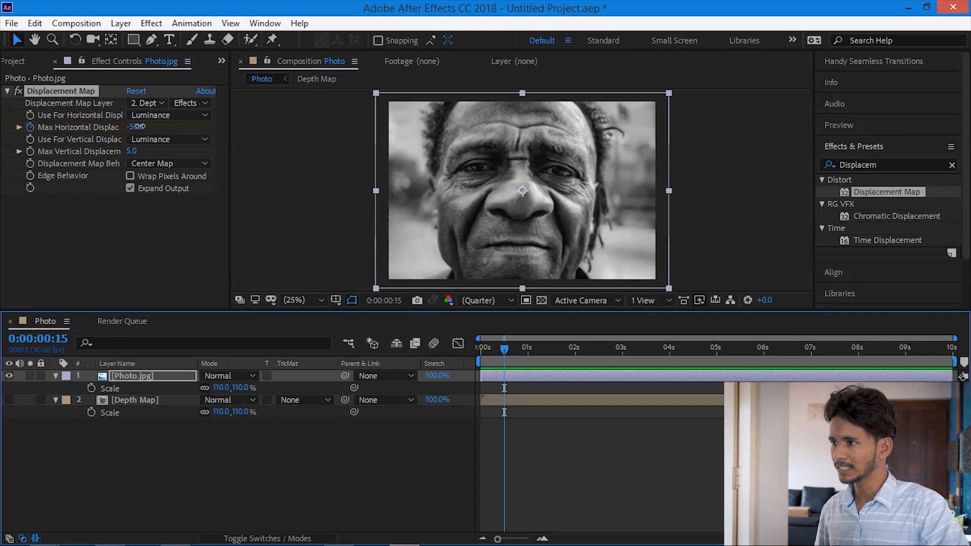
{"action": "left_click_drag", "start_coordinate": [137, 127], "coordinate": [212, 130]}
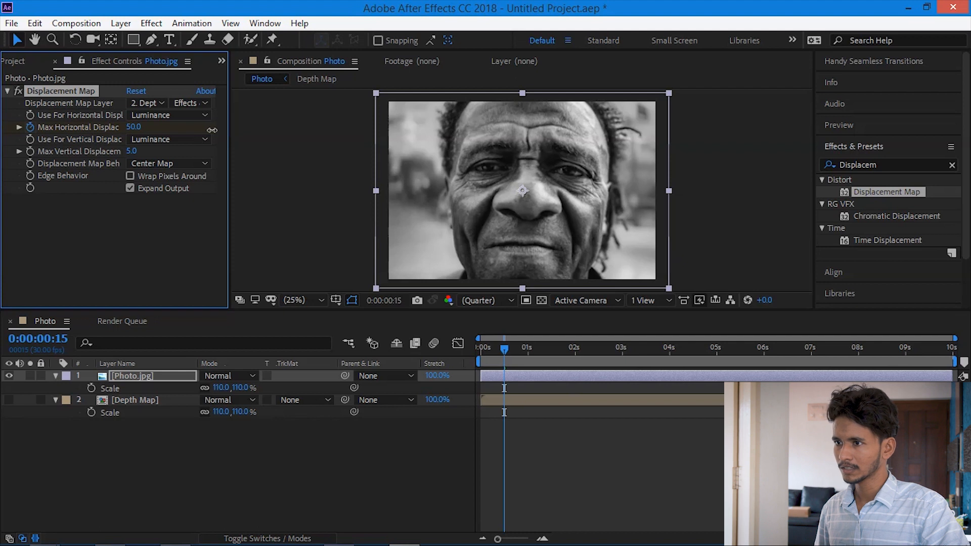
Step: Add a third Max Horizontal Displacement keyframe at 0:00:01:00 with a value of -50
{"action": "left_click", "coordinate": [526, 353]}
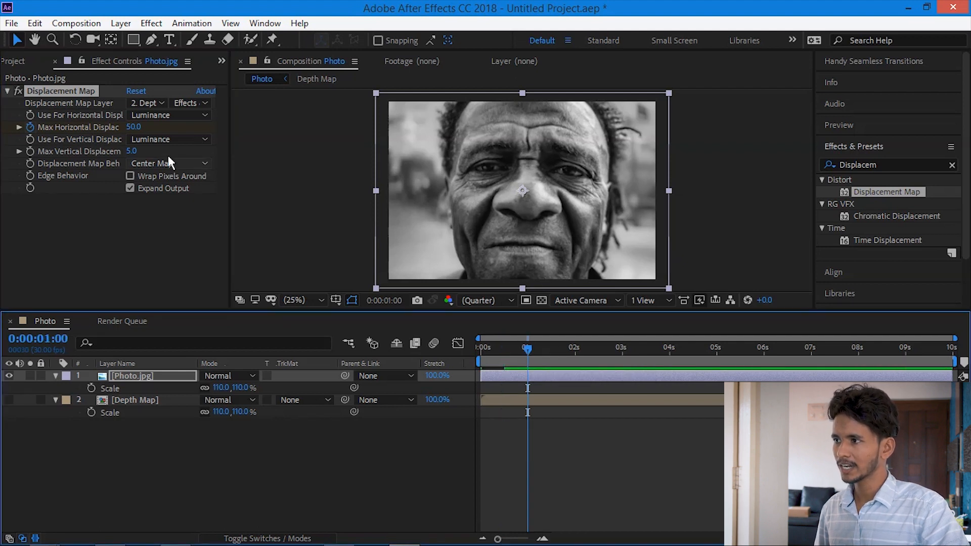
{"action": "left_click_drag", "start_coordinate": [125, 127], "coordinate": [98, 127]}
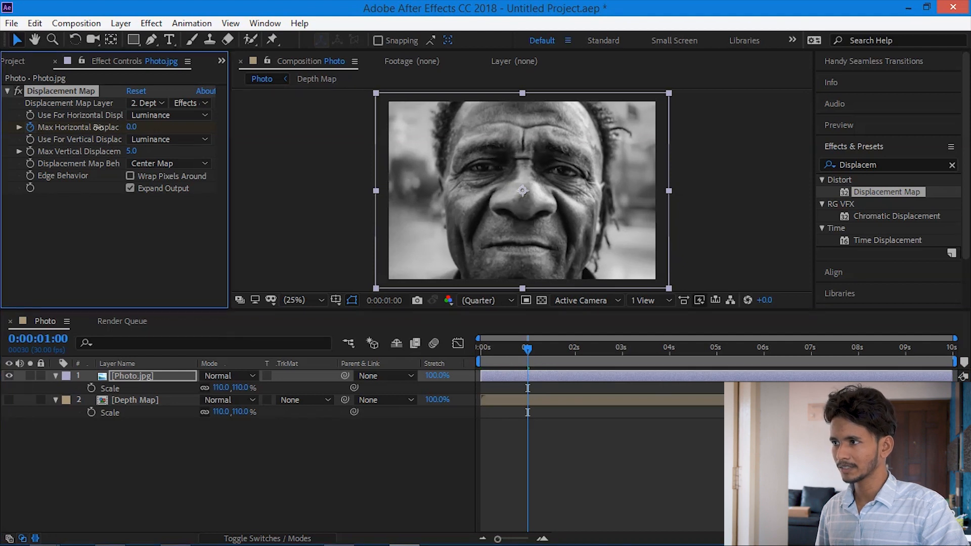
{"action": "left_click", "coordinate": [130, 128]}
{"action": "type", "text": "-50"}
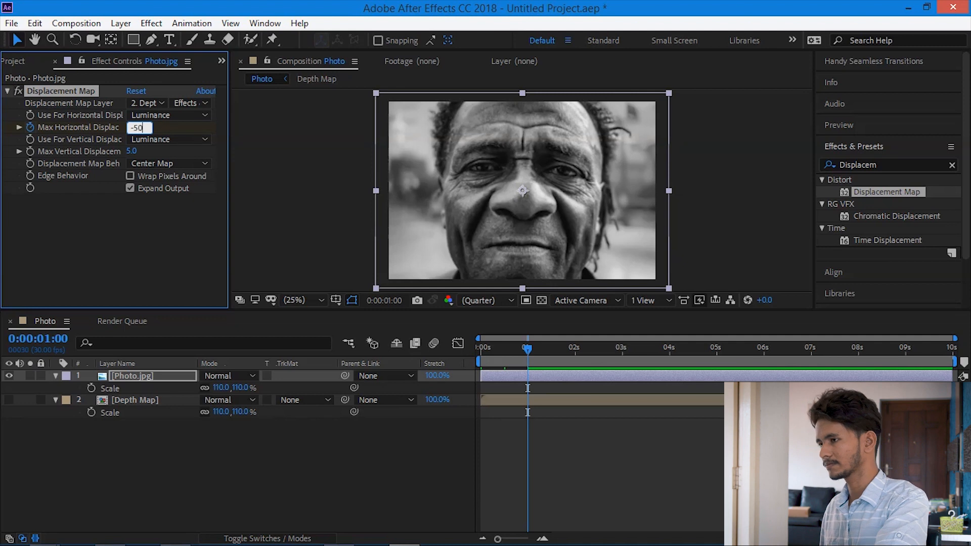
{"action": "key", "text": "Return"}
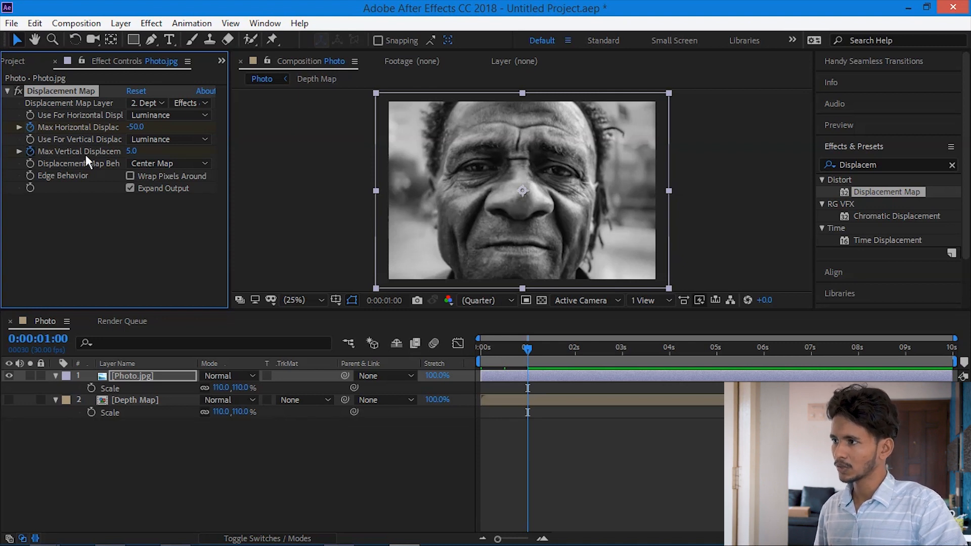
Step: Start keyframing Max Vertical Displacement at 0:00:01:00 with a value of -50
{"action": "left_click_drag", "start_coordinate": [131, 151], "coordinate": [80, 151]}
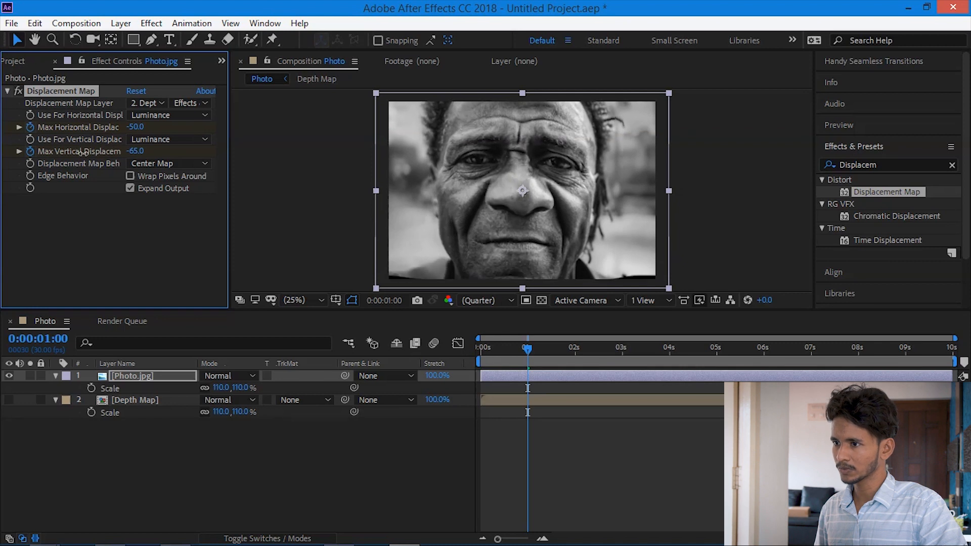
{"action": "left_click", "coordinate": [135, 152]}
{"action": "type", "text": "-5"}
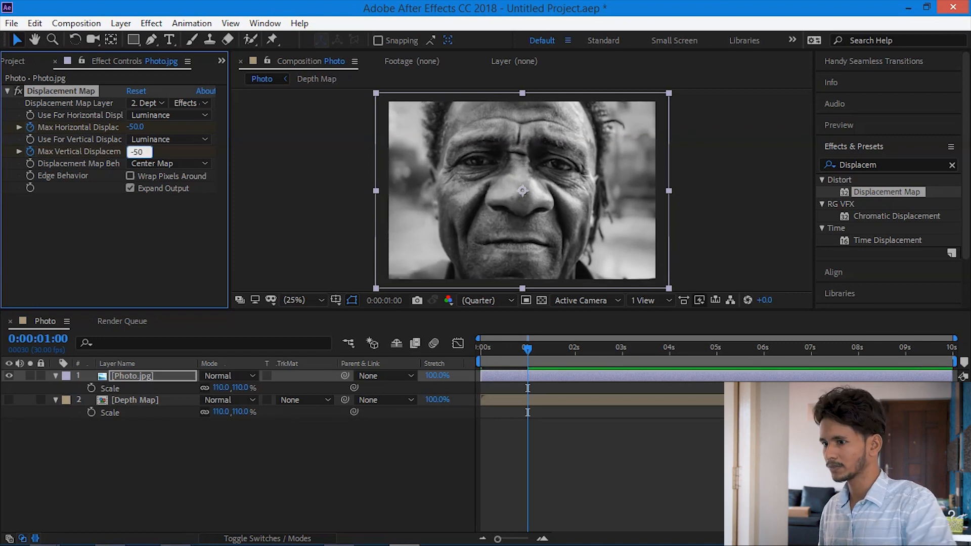
Step: Set Max Vertical Displacement to 50 at 0:00:01:15 as its second keyframe
{"action": "left_click", "coordinate": [554, 351]}
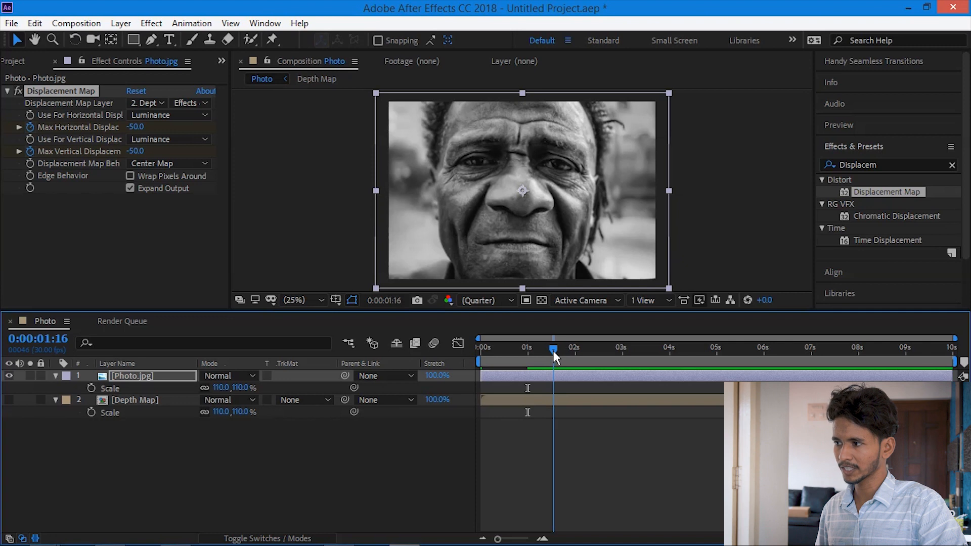
{"action": "left_click_drag", "start_coordinate": [553, 350], "coordinate": [551, 350]}
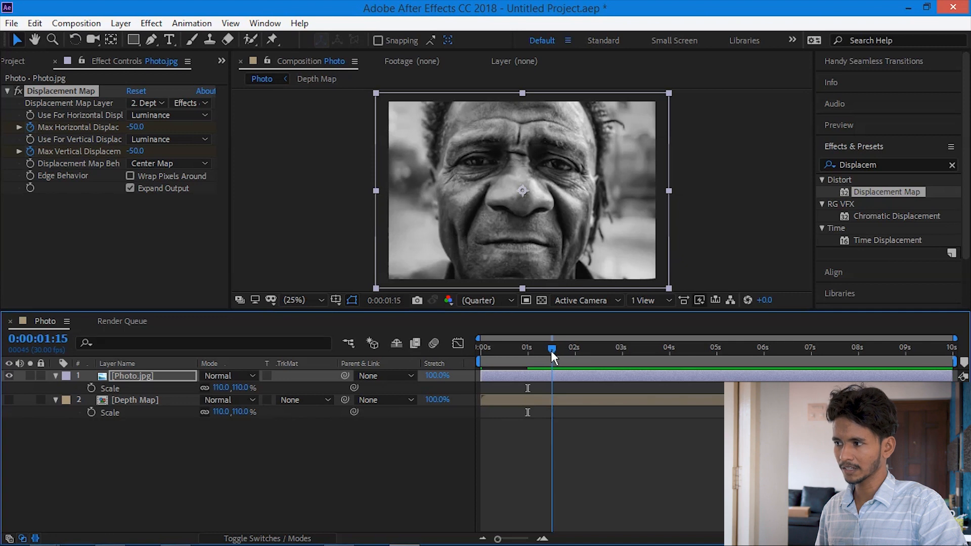
{"action": "left_click", "coordinate": [136, 151]}
{"action": "type", "text": "50"}
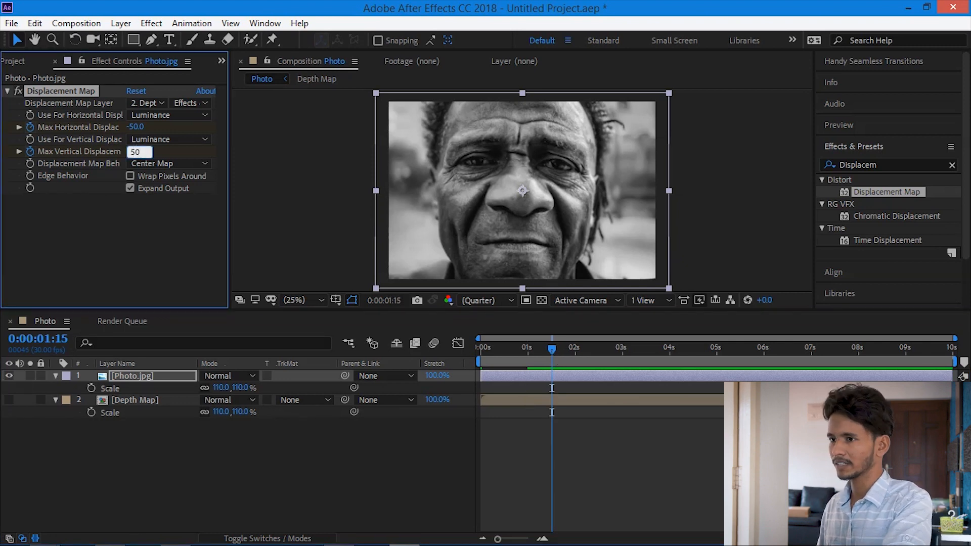
{"action": "key", "text": "Return"}
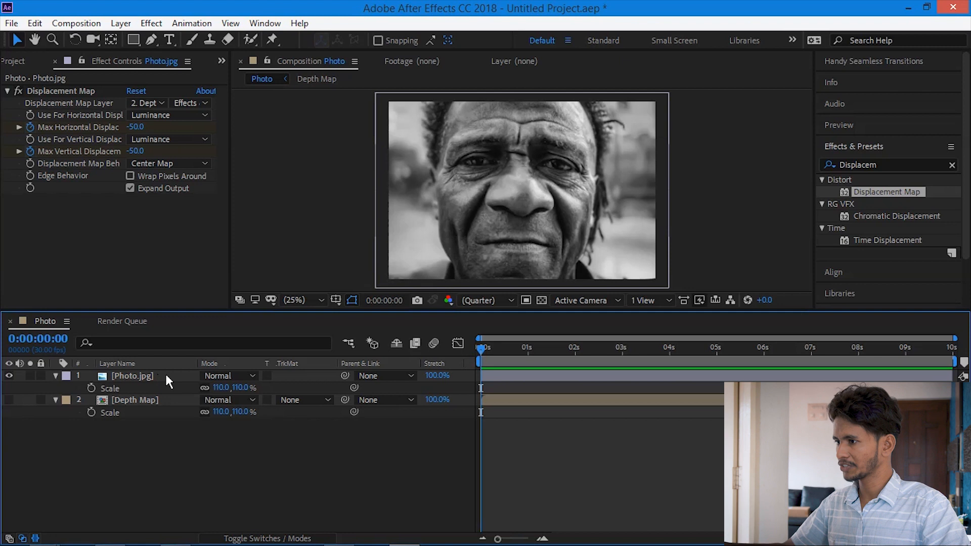
Step: Reveal the Photo.jpg keyframes and soften their displacement, setting the starting values to -25 for Max Horizontal and -21 for Max Vertical Displacement
{"action": "left_click", "coordinate": [165, 374]}
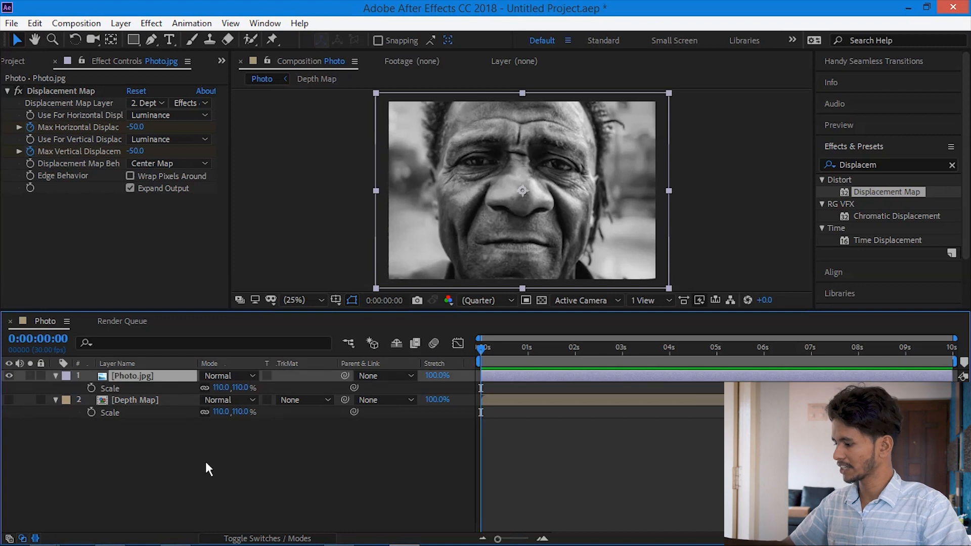
{"action": "key", "text": "u"}
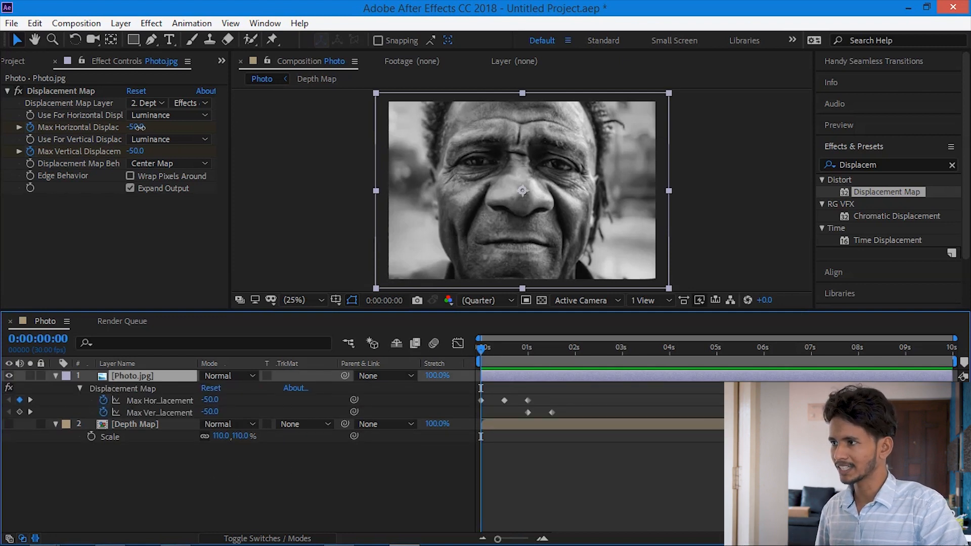
{"action": "left_click_drag", "start_coordinate": [137, 127], "coordinate": [153, 128]}
{"action": "key", "text": "k"}
{"action": "key", "text": "k"}
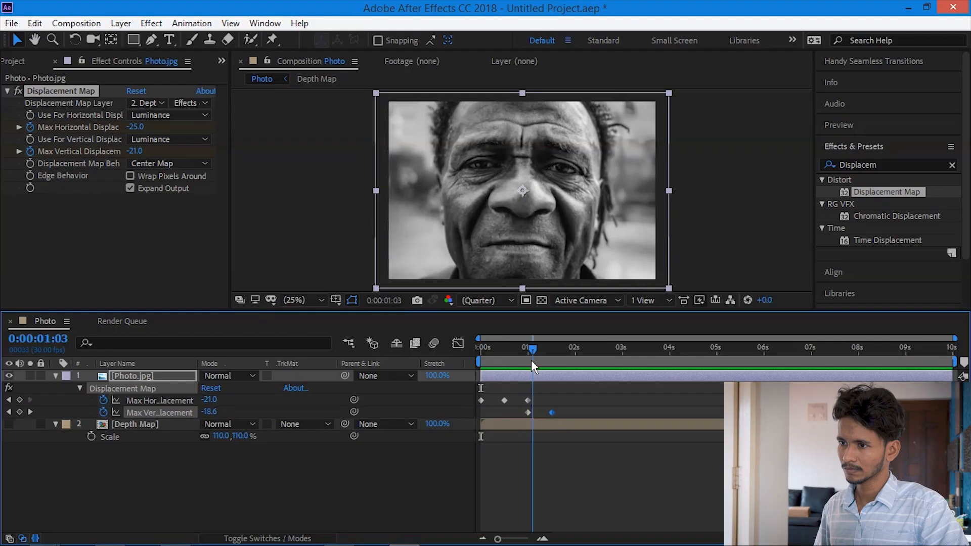
Step: Scrub through the softened displacement and collapse the properties of the Photo.jpg and Depth Map layers
{"action": "left_click_drag", "start_coordinate": [531, 360], "coordinate": [510, 354]}
{"action": "left_click", "coordinate": [55, 376]}
{"action": "left_click", "coordinate": [55, 388]}
{"action": "left_click", "coordinate": [55, 376]}
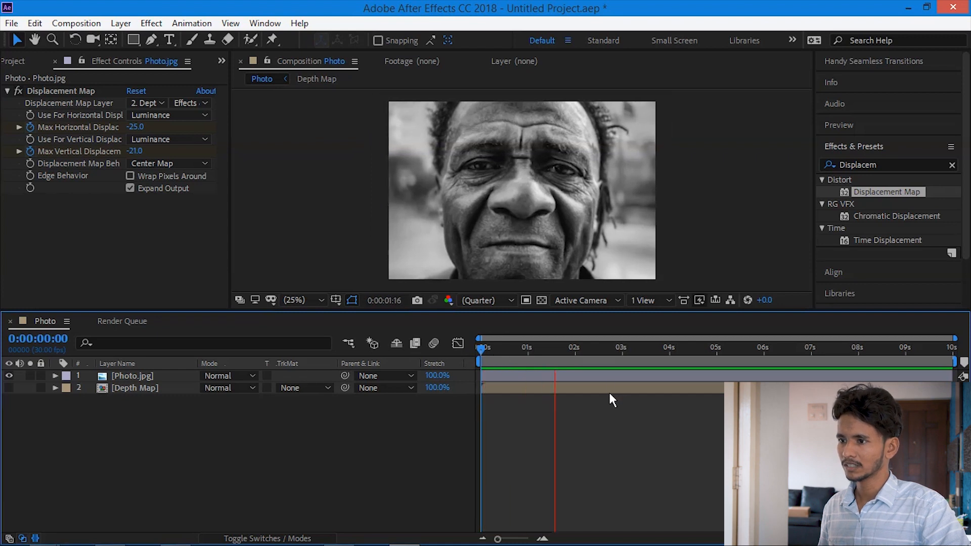
Step: Play the composition from 0:00:00:00 to preview the displacement animation, and stop playback
{"action": "key", "text": "space"}
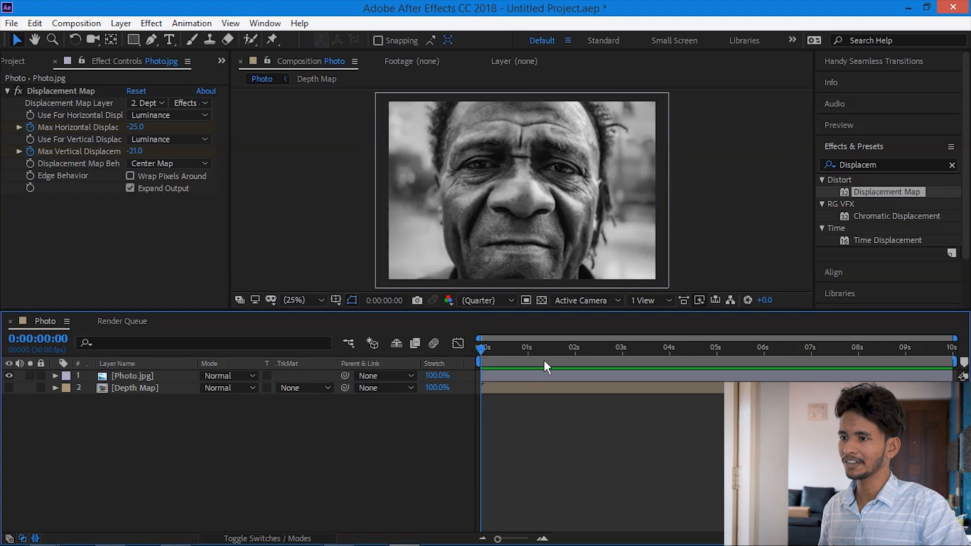
{"action": "key", "text": "space"}
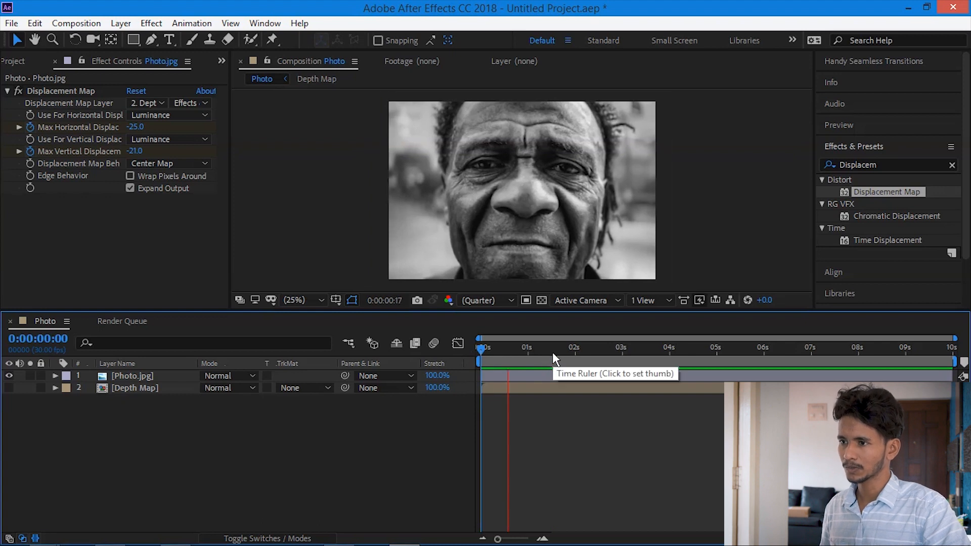
{"action": "key", "text": "space"}
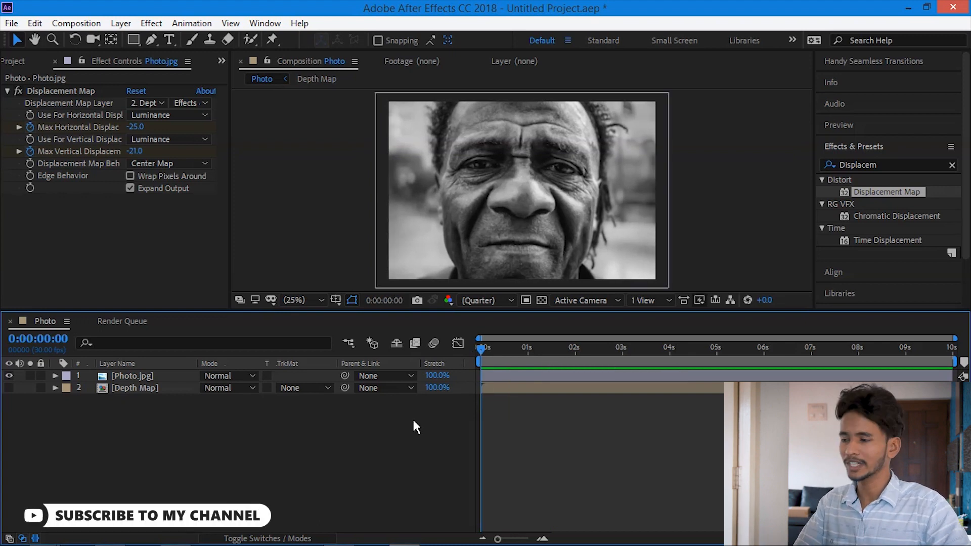